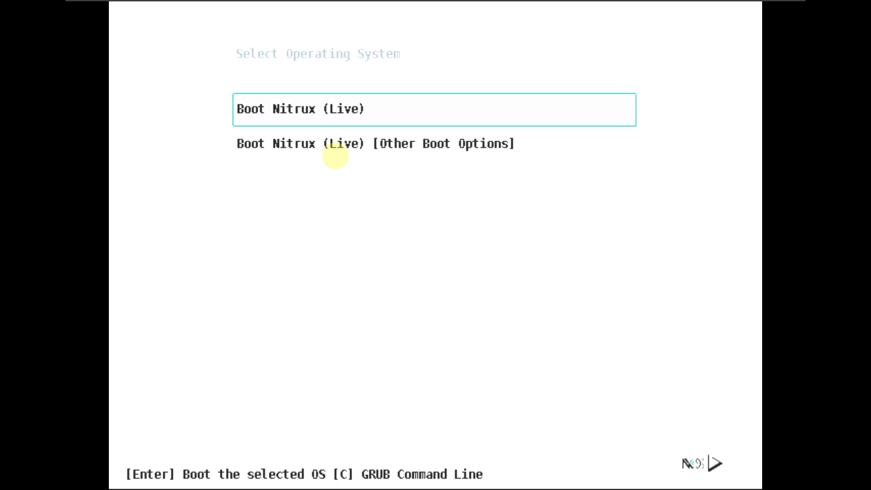
Boot the standard 'Boot Nitrux (Live)' entry from the GRUB menu
key(Down)
key(Up)
key(Return)
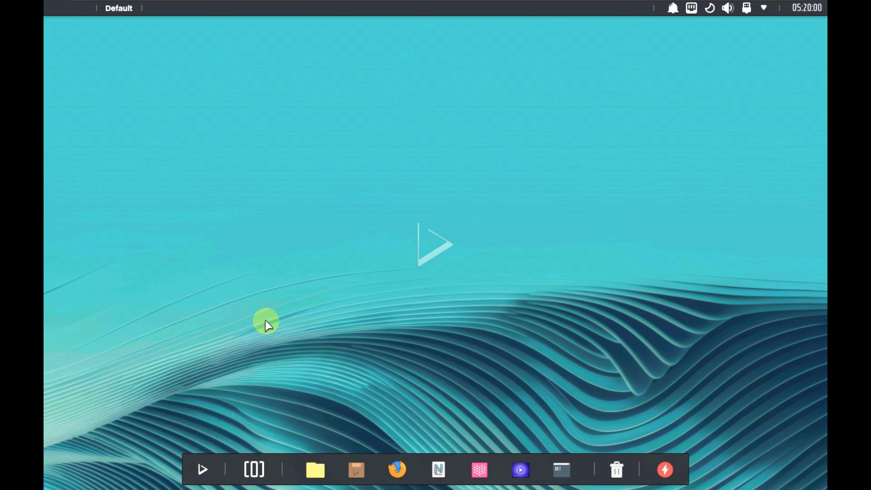
Launch System Monitor from the launcher's System folder and open its Applications, then Historial pages
click(200, 463)
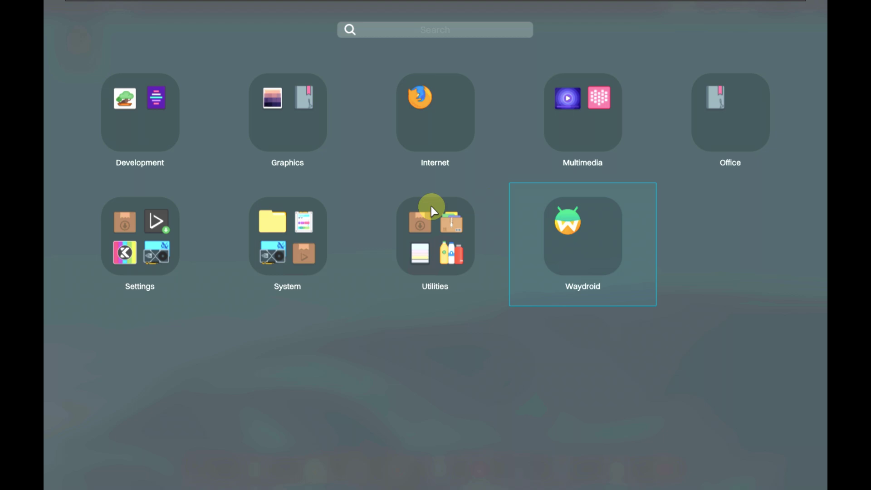
click(298, 242)
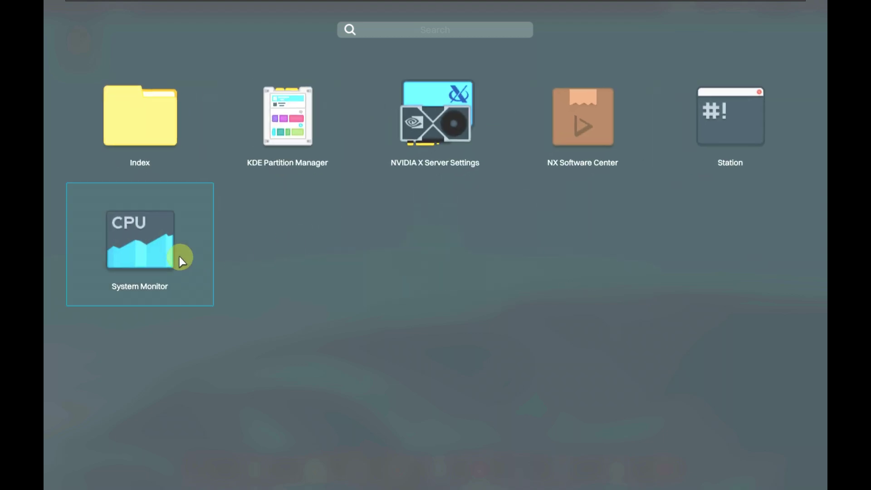
click(179, 256)
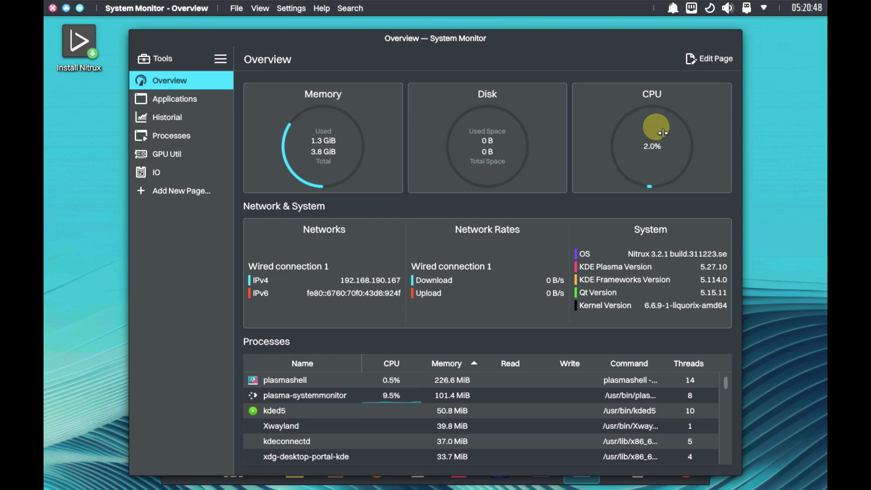
click(202, 98)
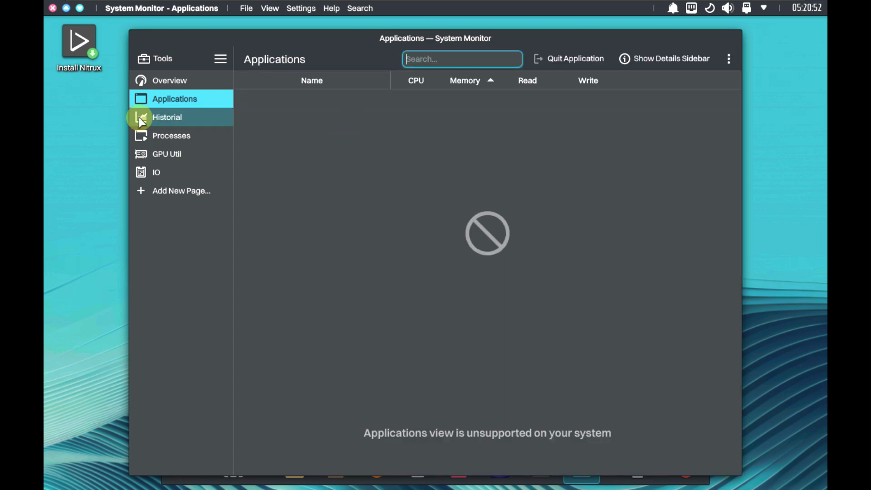
click(139, 117)
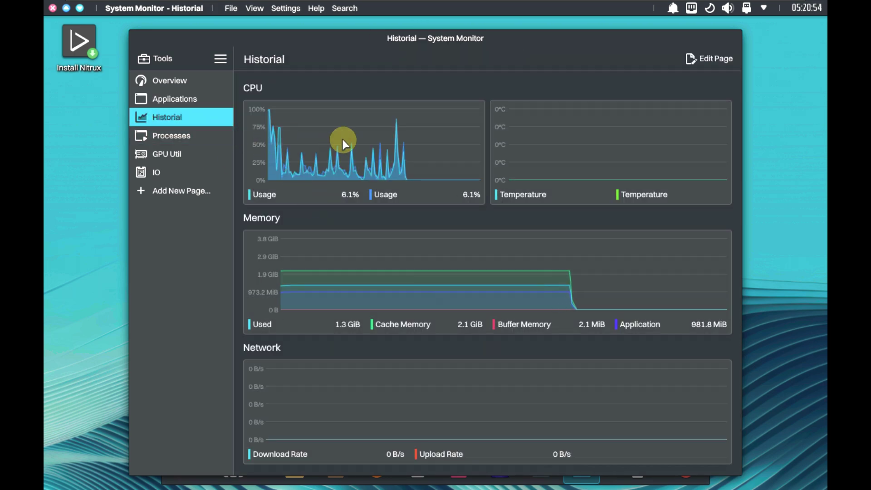
Set the display resolution to 1920x1080 (16:9) from the desktop's display settings and keep it
right_click(96, 121)
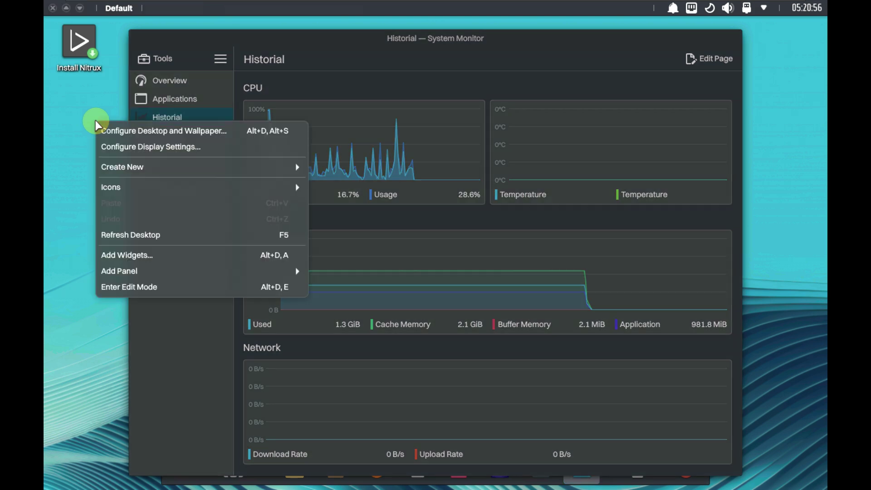
click(445, 139)
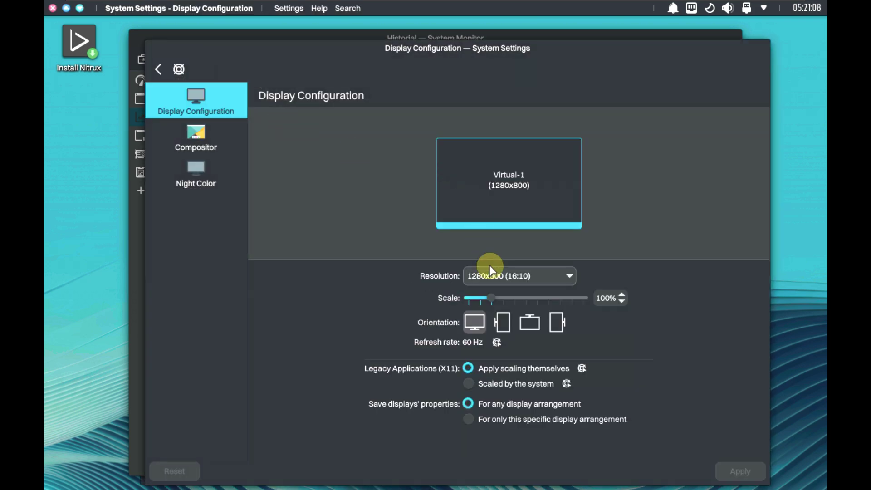
click(490, 276)
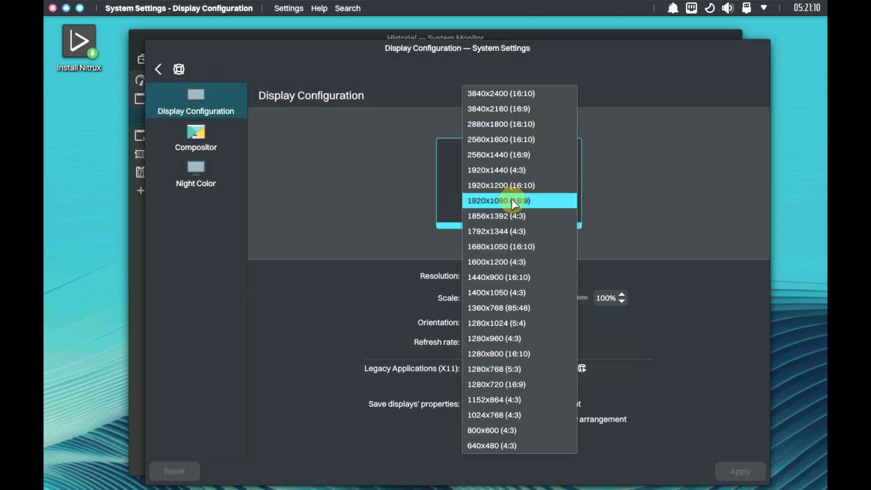
click(511, 199)
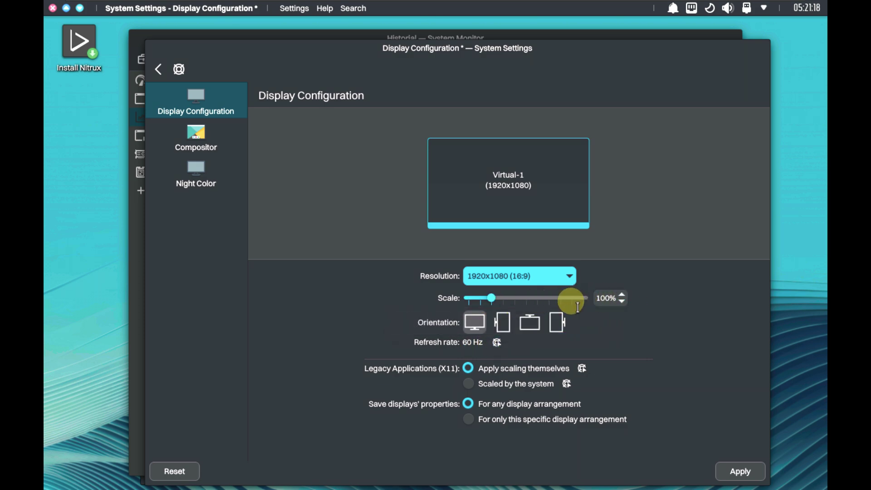
click(739, 471)
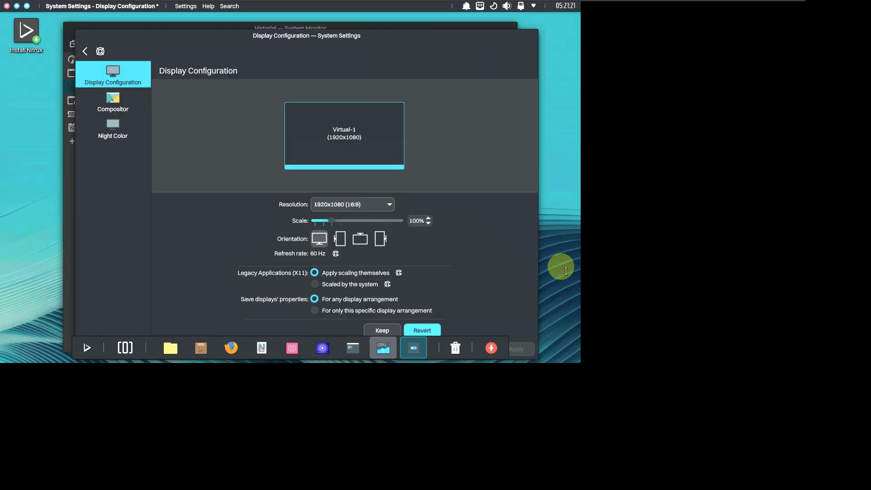
click(386, 226)
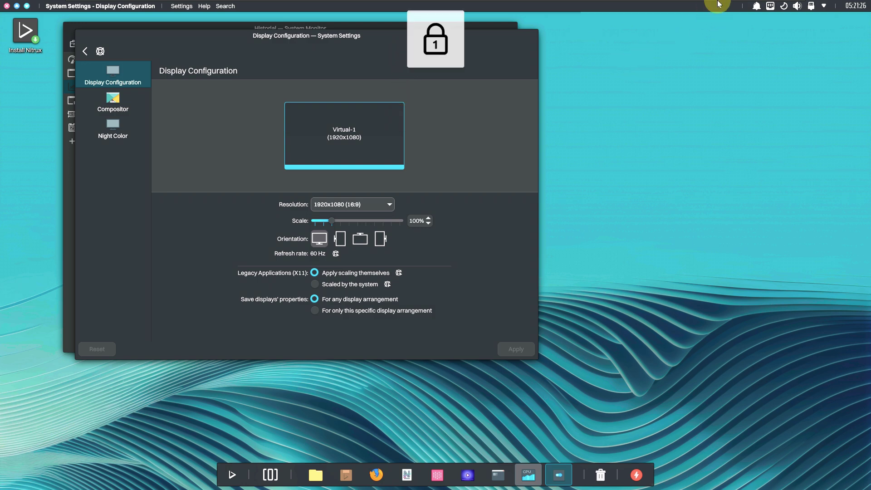
Close System Settings and move the System Monitor window to the right
mouse_move(435, 1)
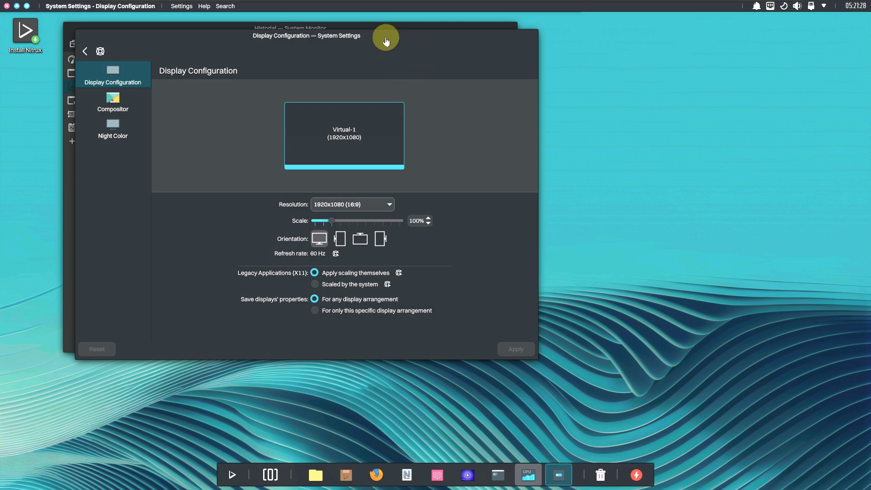
drag(439, 40, 617, 55)
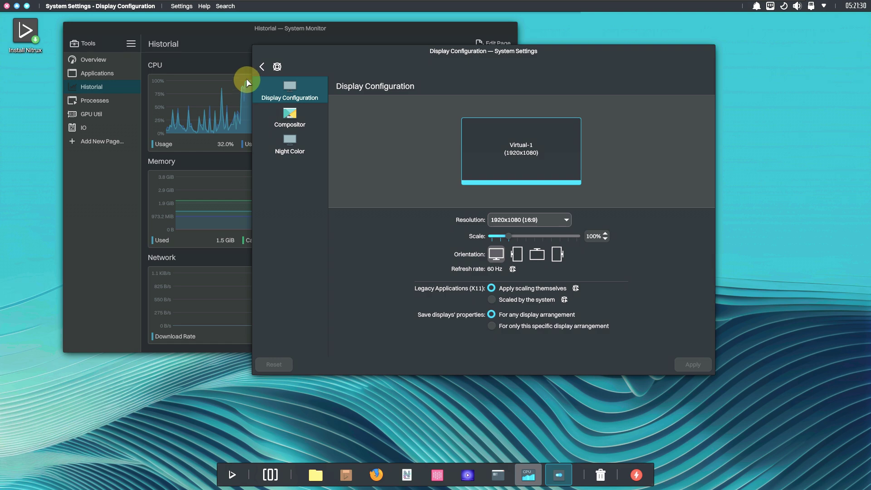
click(261, 67)
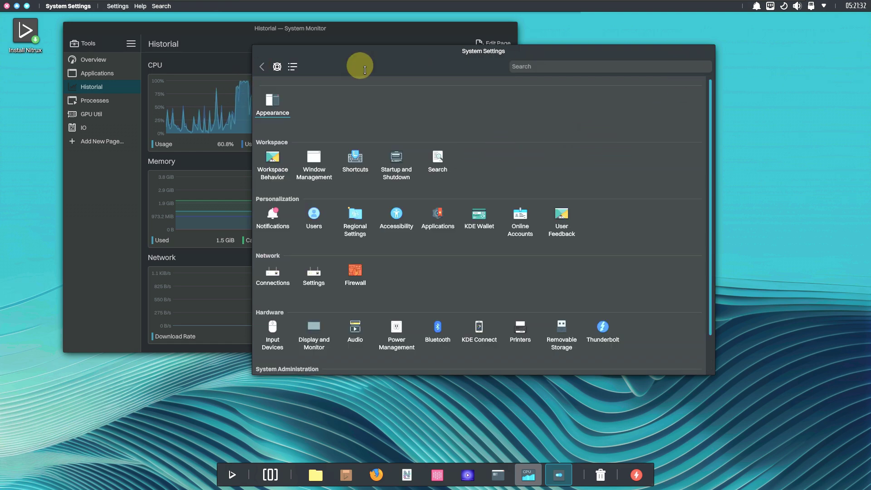
click(7, 6)
drag(333, 31, 673, 19)
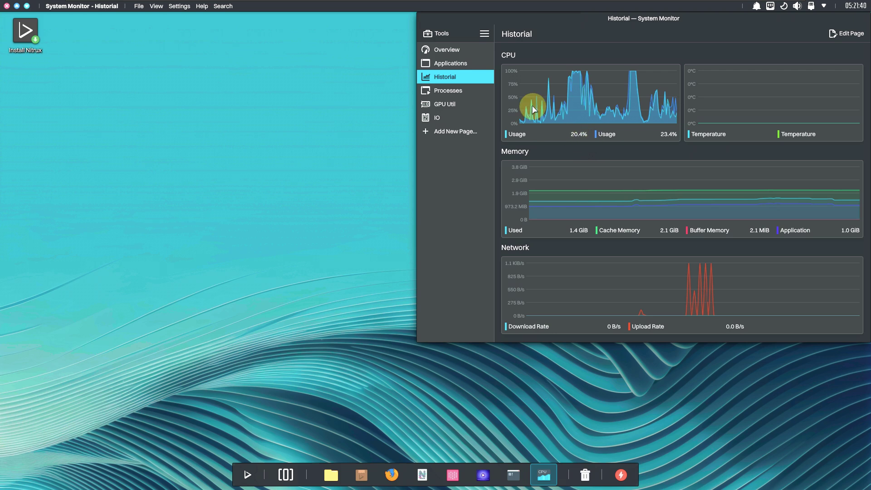
Open the Processes page and filter the process list to user processes
click(459, 90)
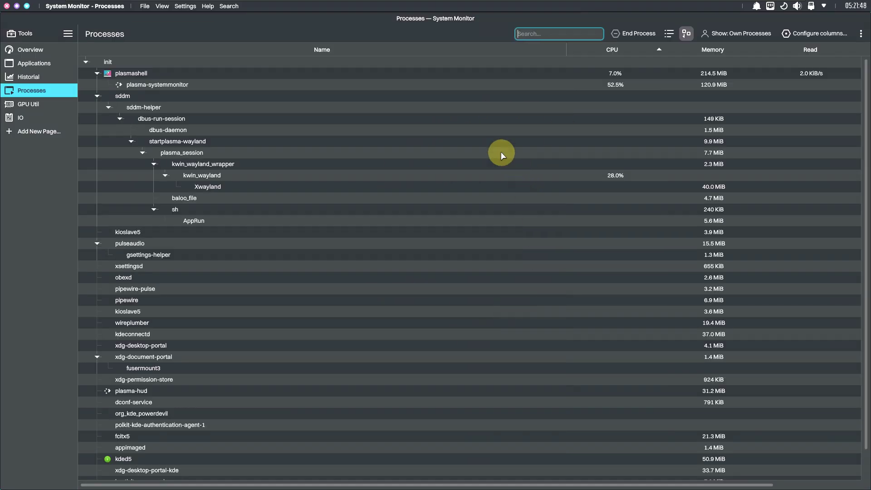
scroll(435, 216, down, 1)
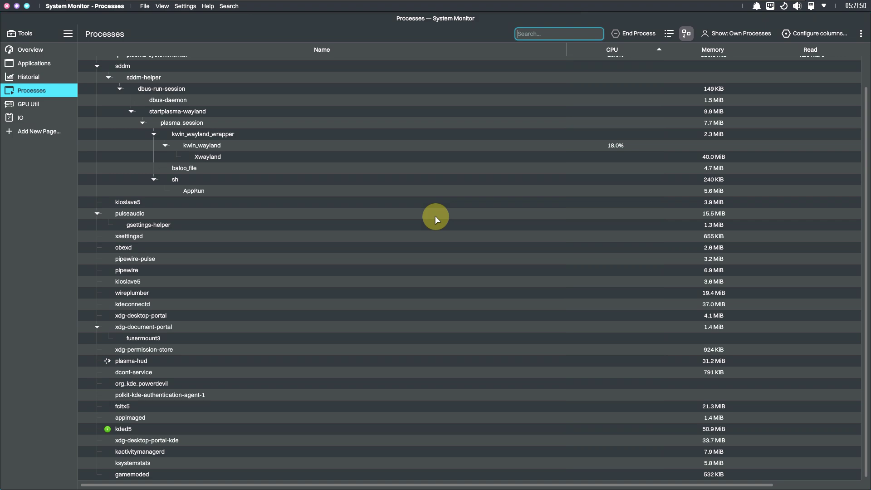
scroll(434, 216, up, 1)
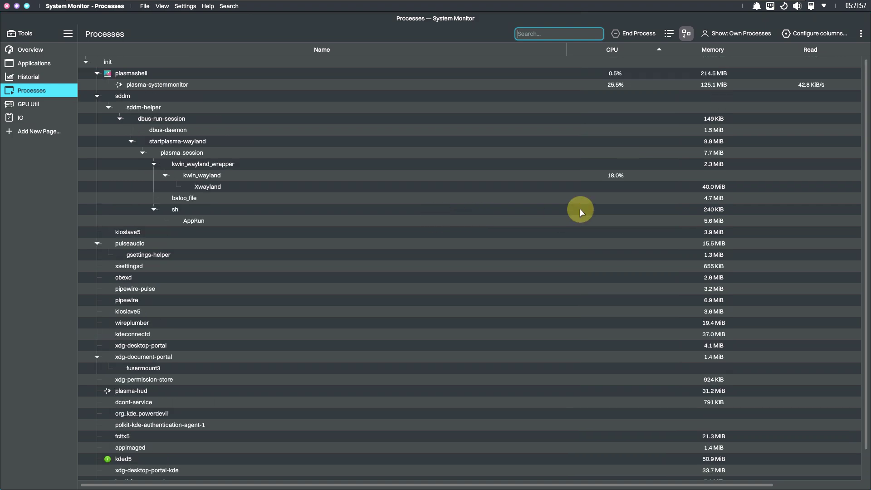
click(739, 37)
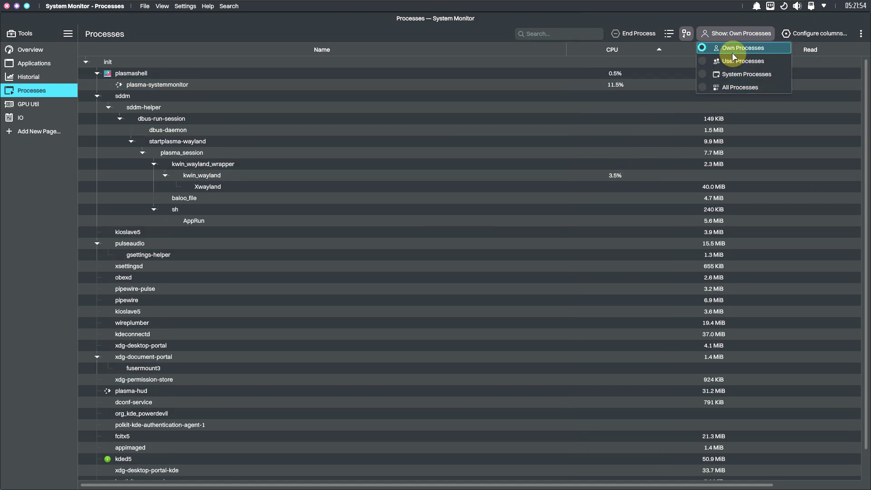
click(725, 73)
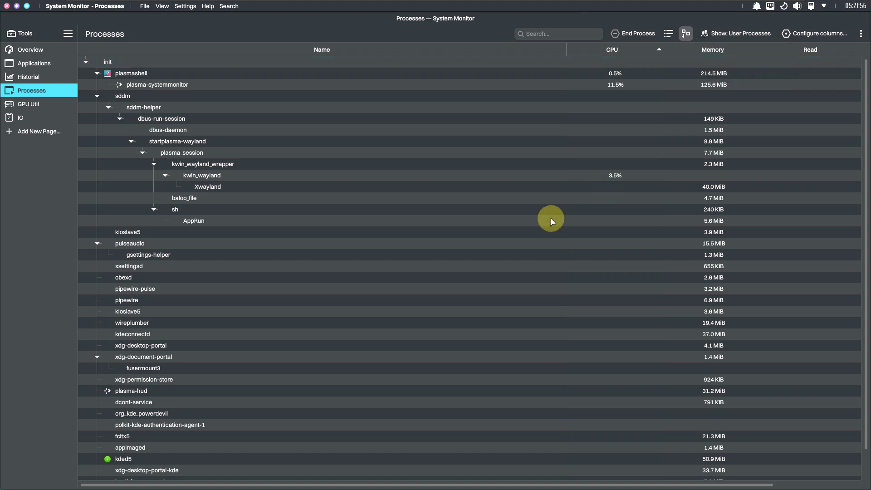
Switch the process filter to system processes, then to all processes
scroll(550, 216, down, 1)
click(727, 35)
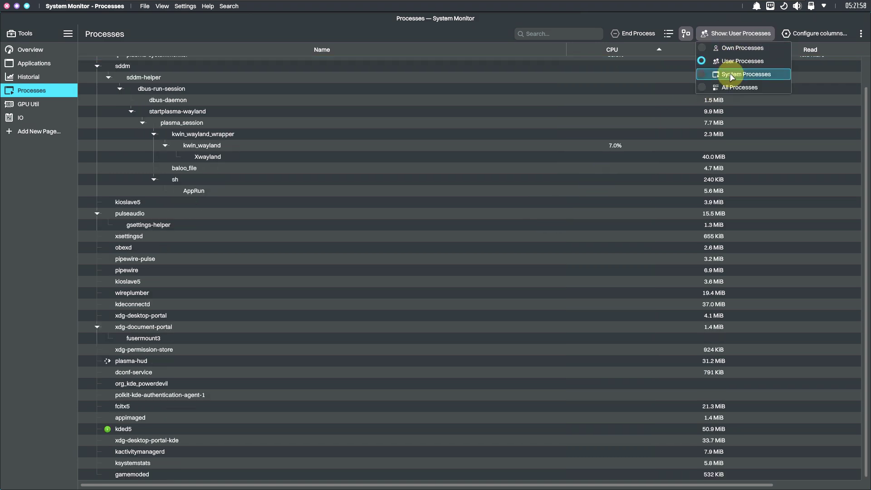
key(Return)
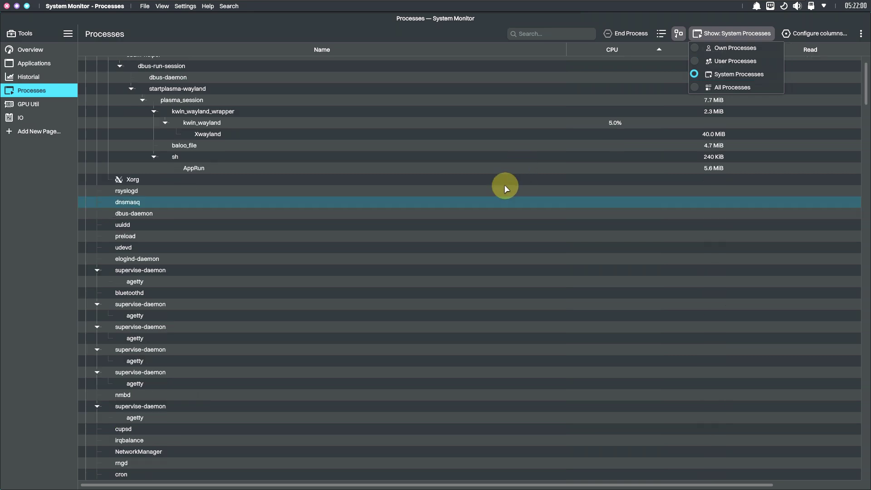
scroll(534, 204, down, 8)
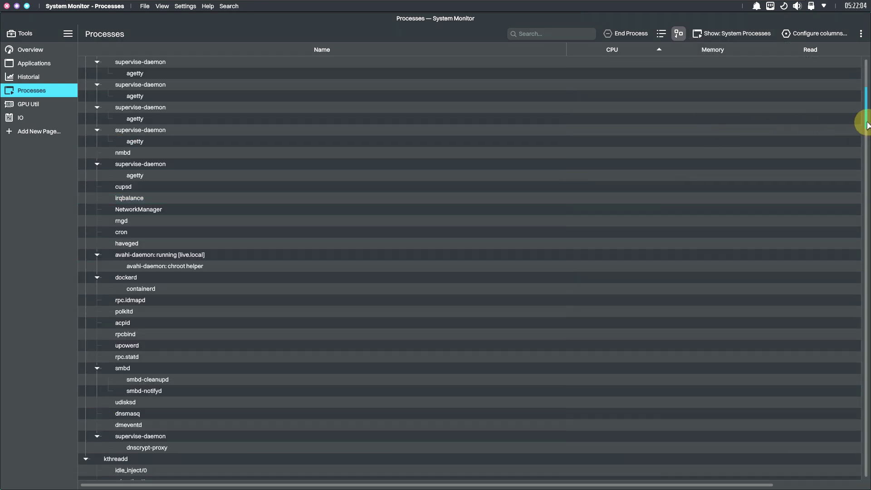
drag(866, 125, 836, 68)
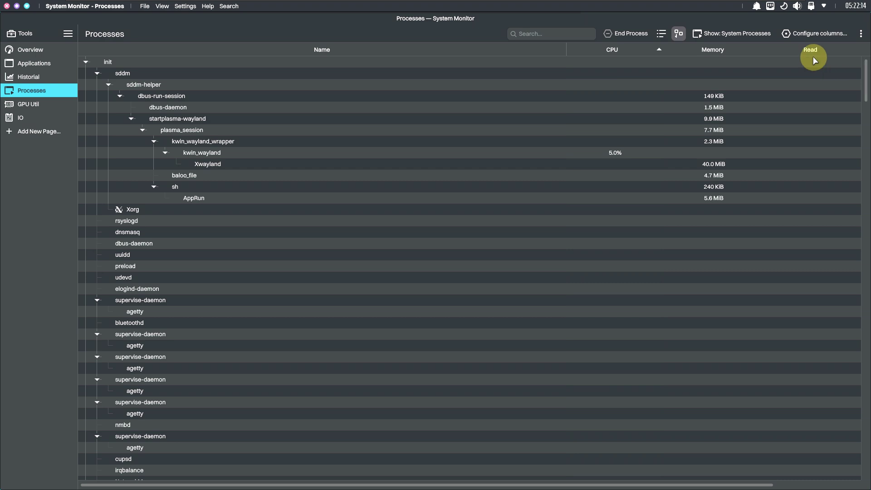
click(714, 35)
click(724, 87)
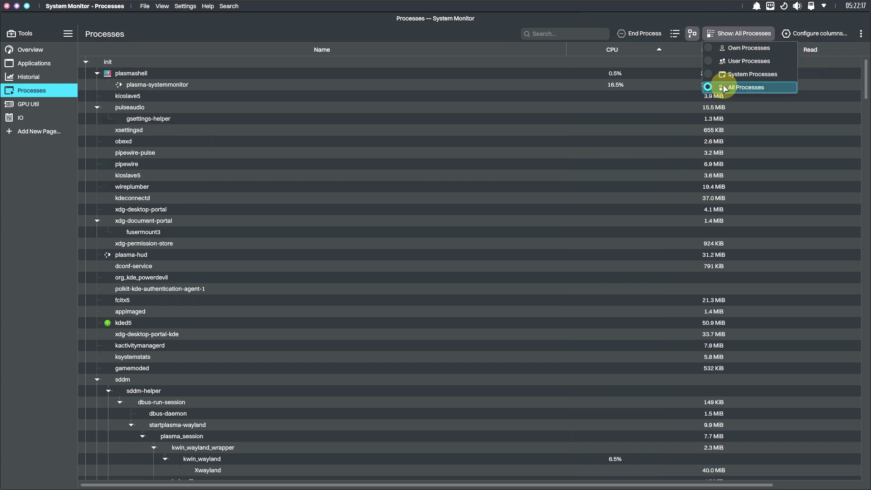
drag(866, 86, 847, 59)
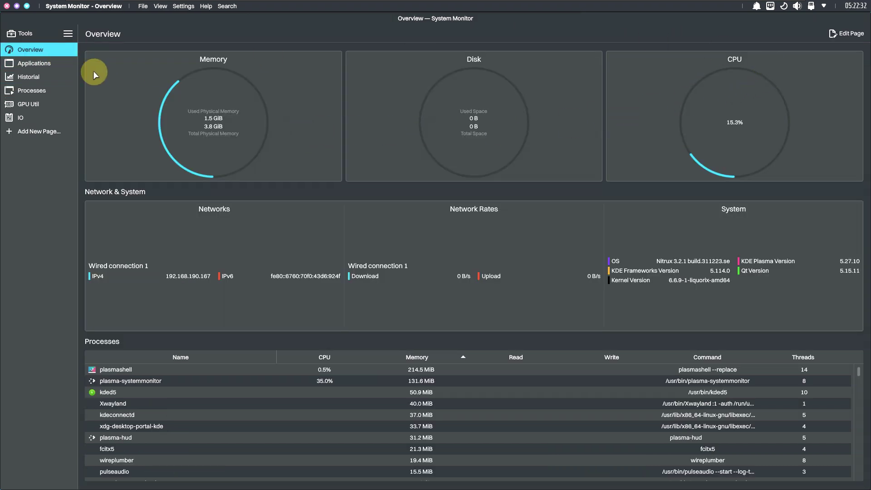
Restore System Monitor to a small top-right window and launch Firefox from the dock
click(27, 6)
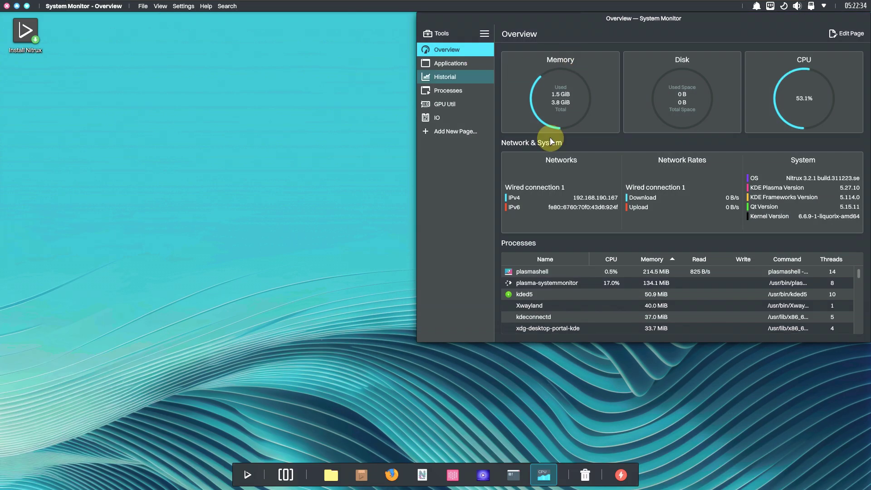
drag(420, 343, 726, 150)
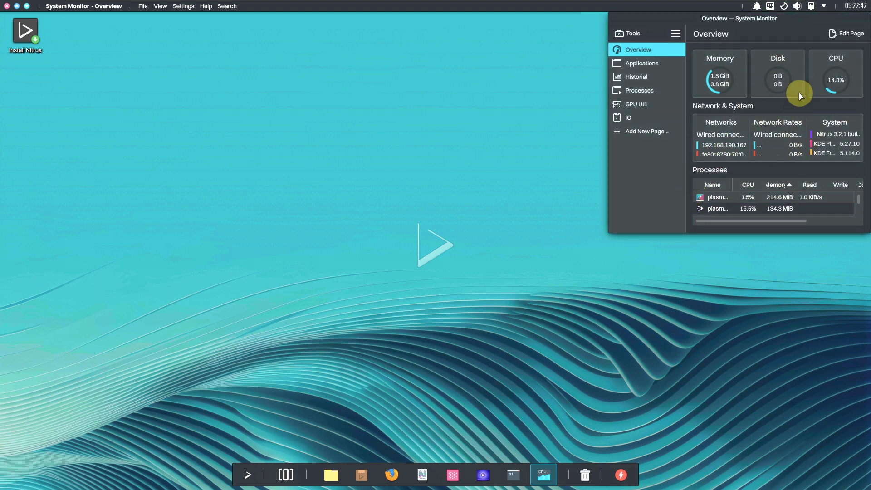
click(17, 6)
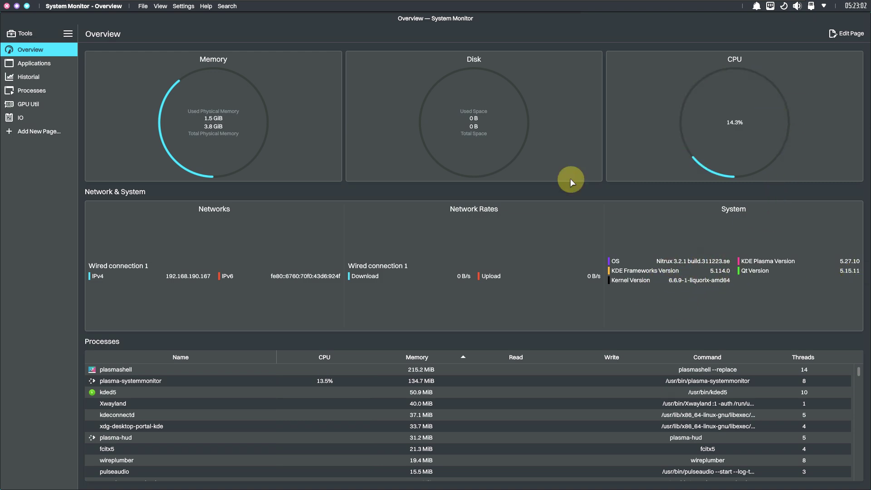
click(19, 9)
click(392, 474)
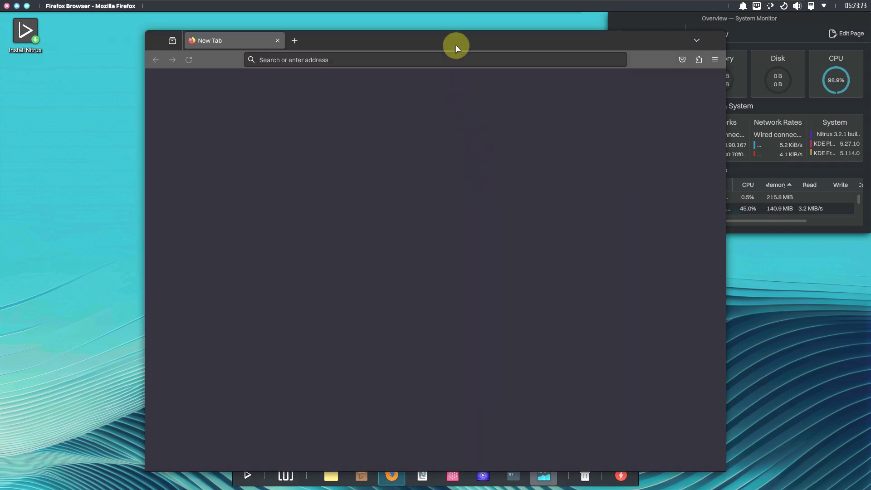
Move and slightly shrink the Firefox window, and close the mozilla.org privacy tab
drag(437, 44, 280, 35)
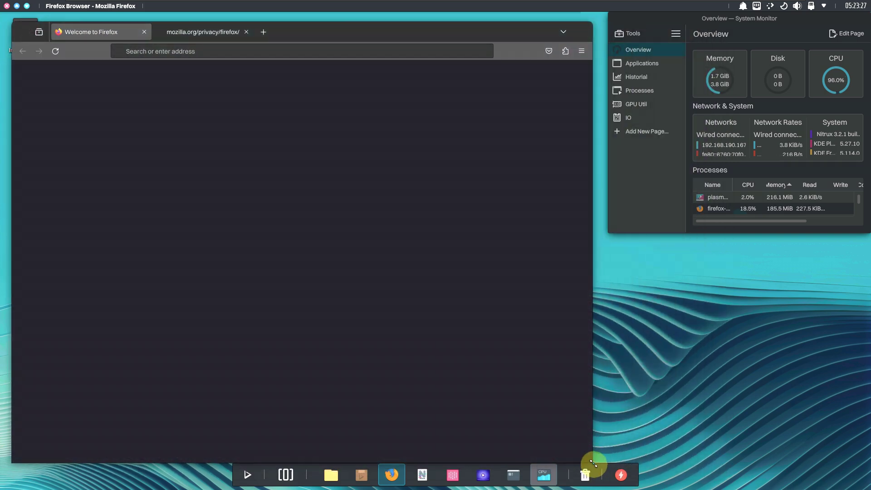
drag(593, 463, 577, 433)
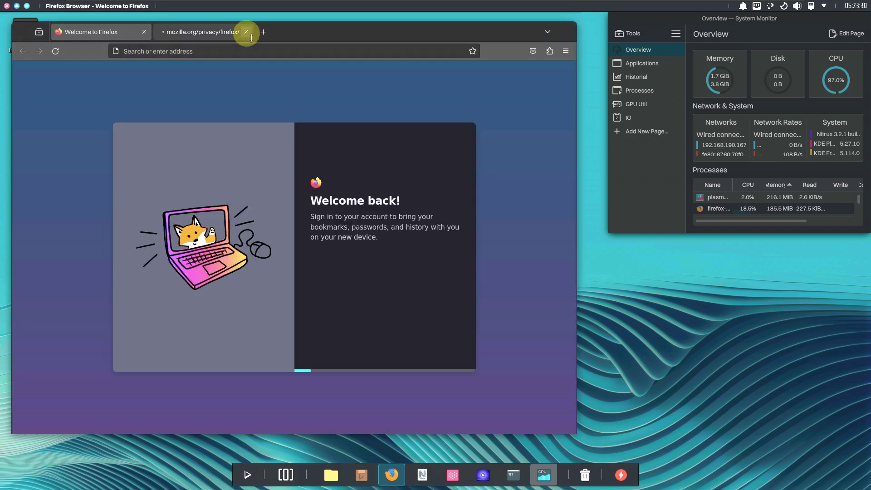
click(247, 32)
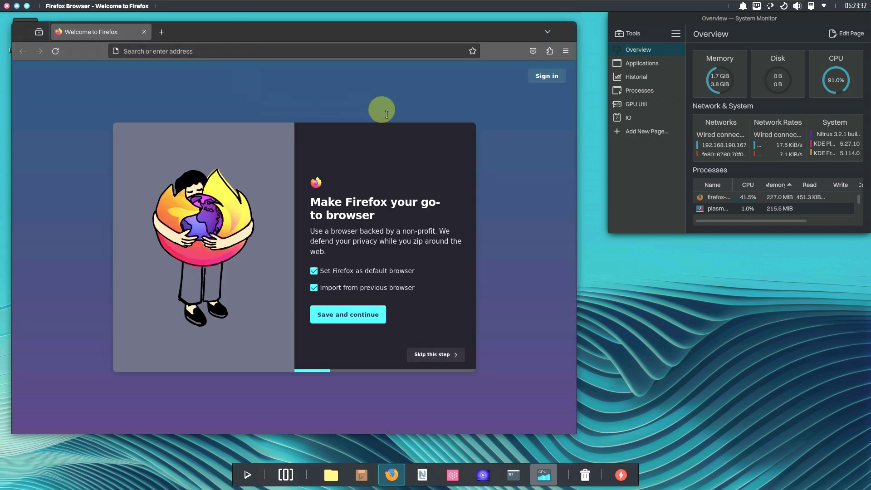
Check the Firefox version (121.0) in About Firefox, then close that dialog
click(565, 51)
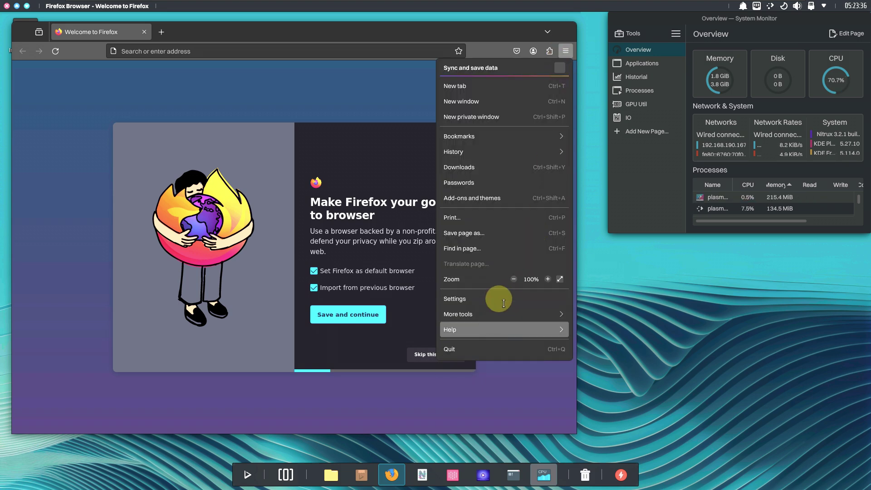
click(496, 177)
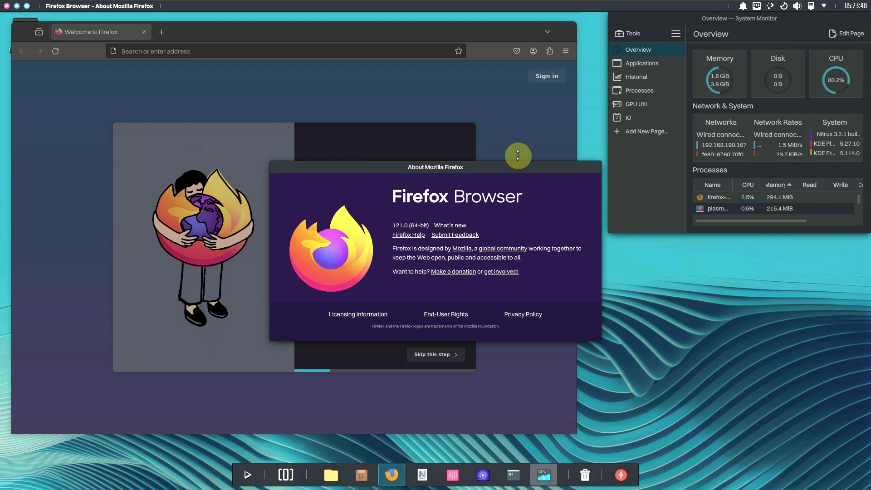
click(513, 122)
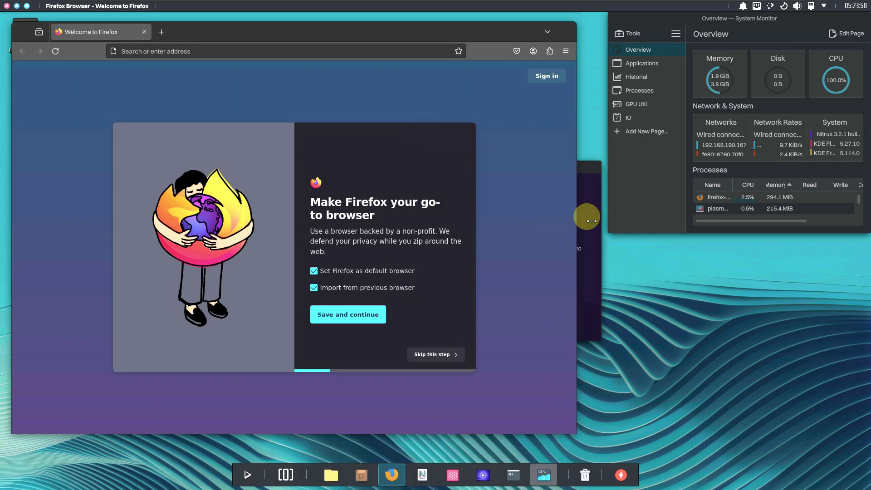
click(589, 220)
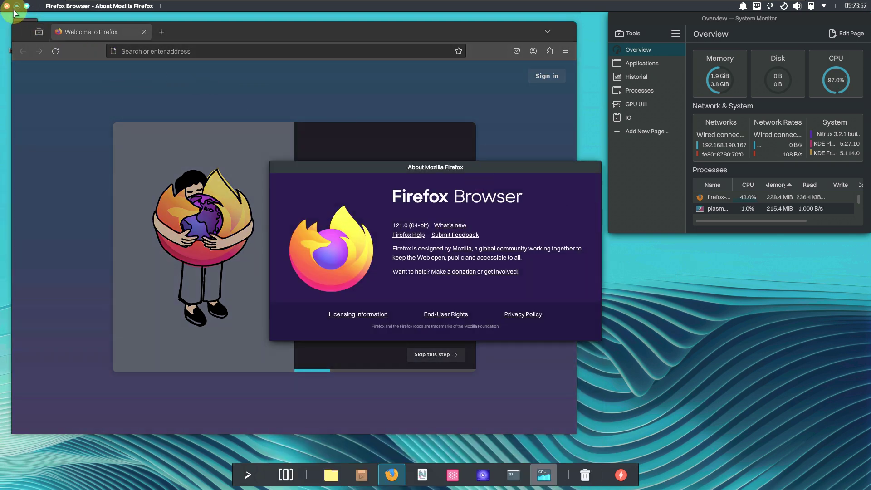
click(16, 7)
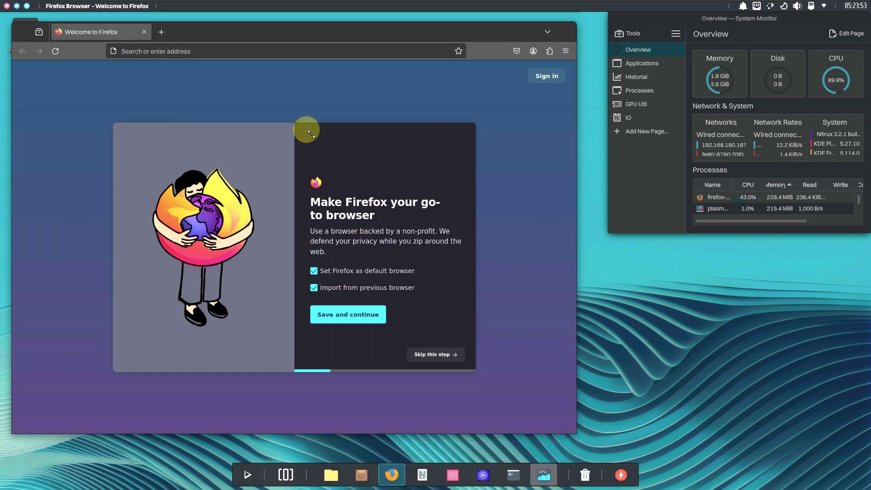
Load about:support from the address bar
click(274, 50)
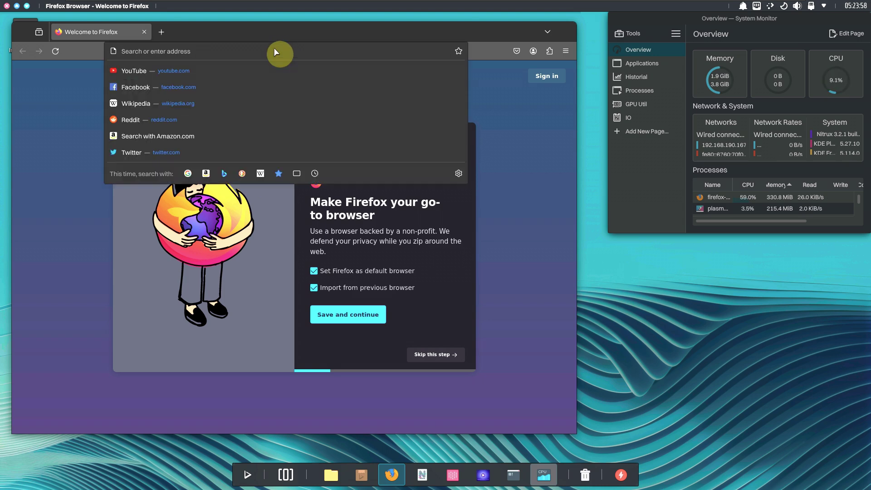
text(about:supp)
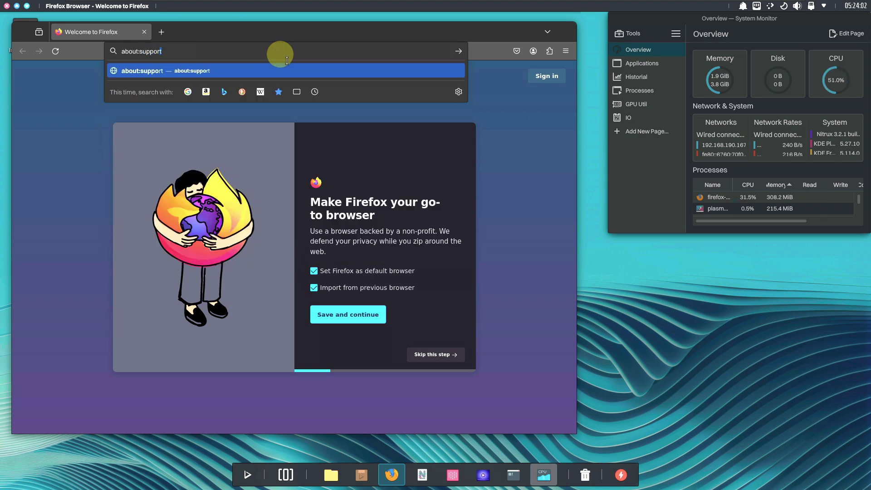
text(ort)
key(Return)
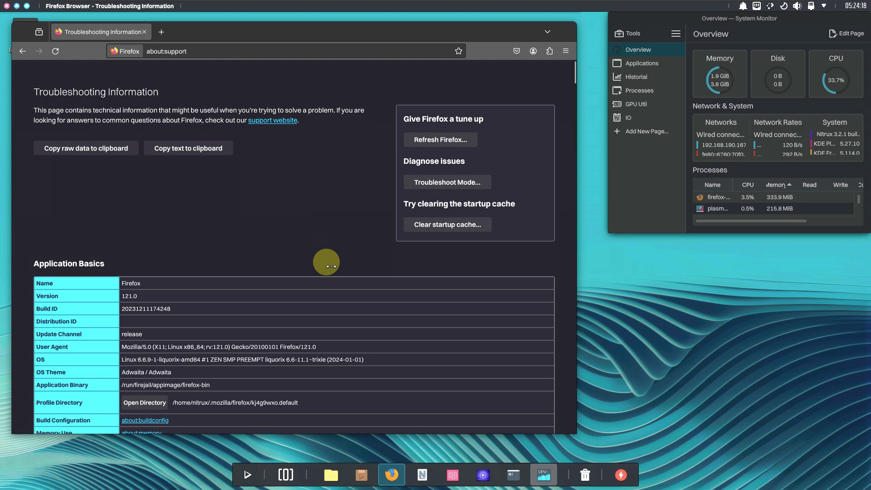
Scroll through the Troubleshooting Information details and back up to the top
scroll(325, 272, down, 5)
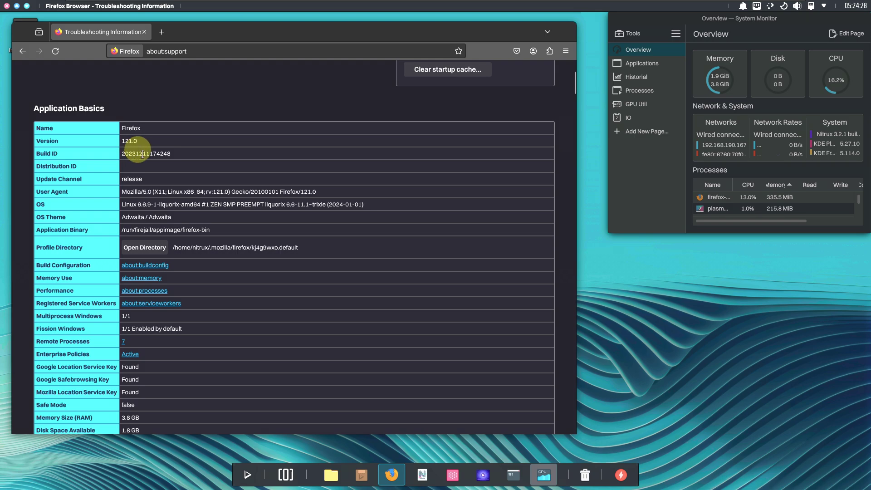
scroll(301, 212, down, 5)
scroll(309, 217, down, 18)
scroll(309, 218, down, 20)
scroll(299, 207, down, 20)
scroll(309, 217, down, 20)
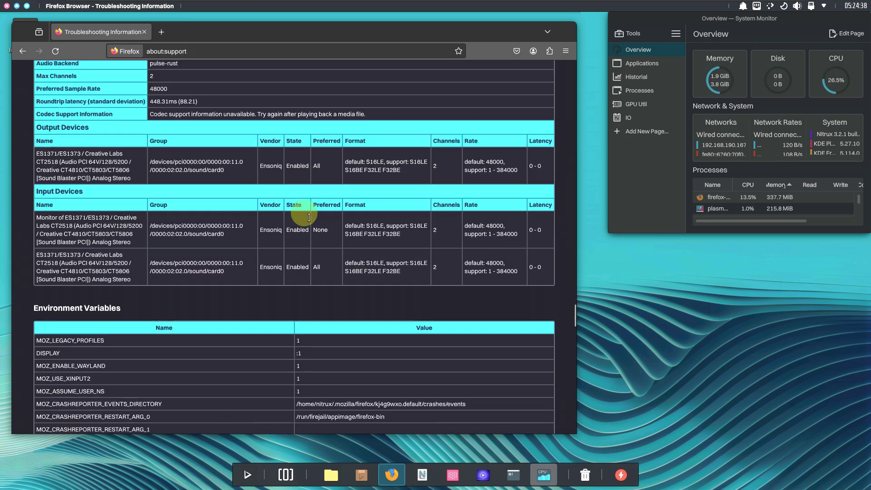
scroll(309, 217, down, 20)
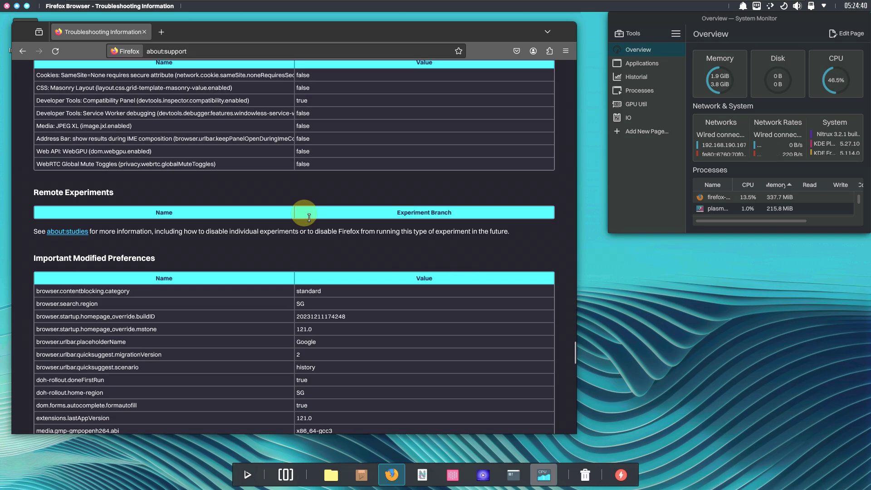
scroll(309, 217, down, 20)
scroll(308, 217, down, 10)
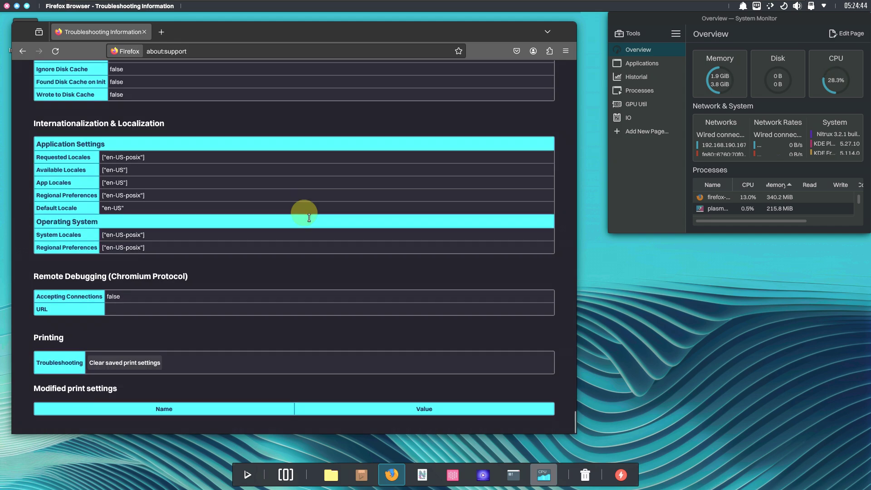
scroll(309, 217, up, 10)
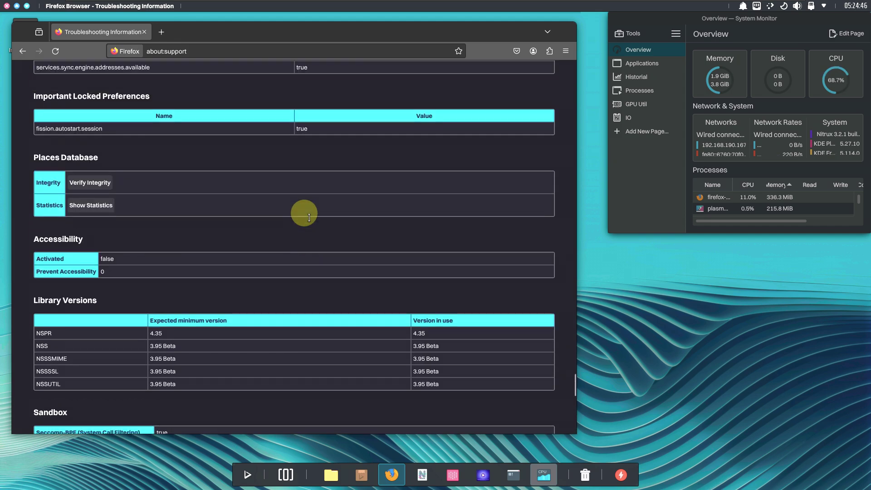
scroll(309, 217, up, 15)
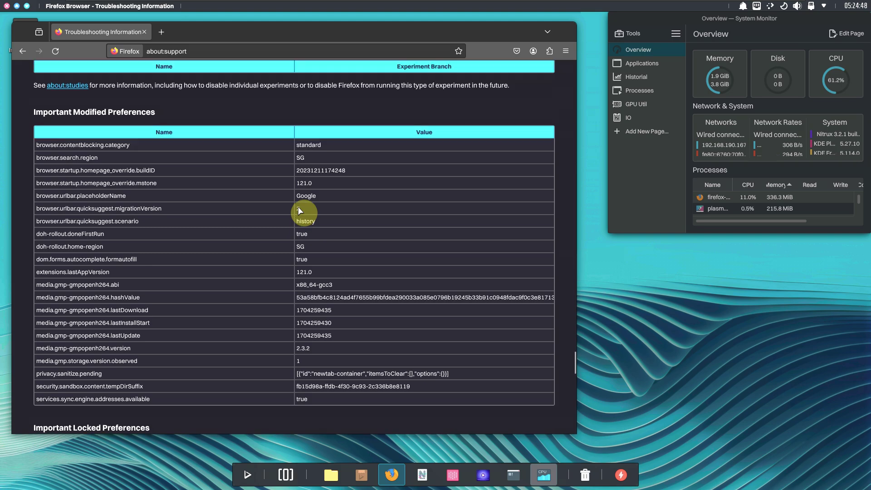
scroll(309, 218, up, 20)
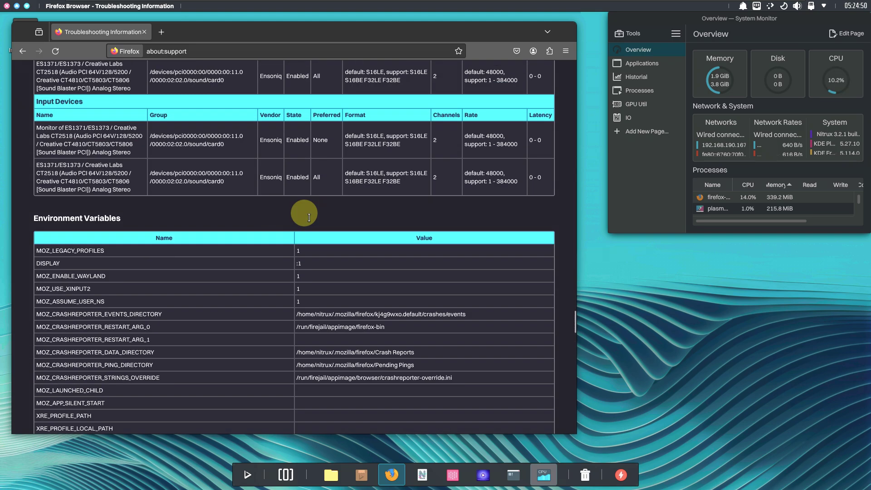
scroll(309, 217, up, 20)
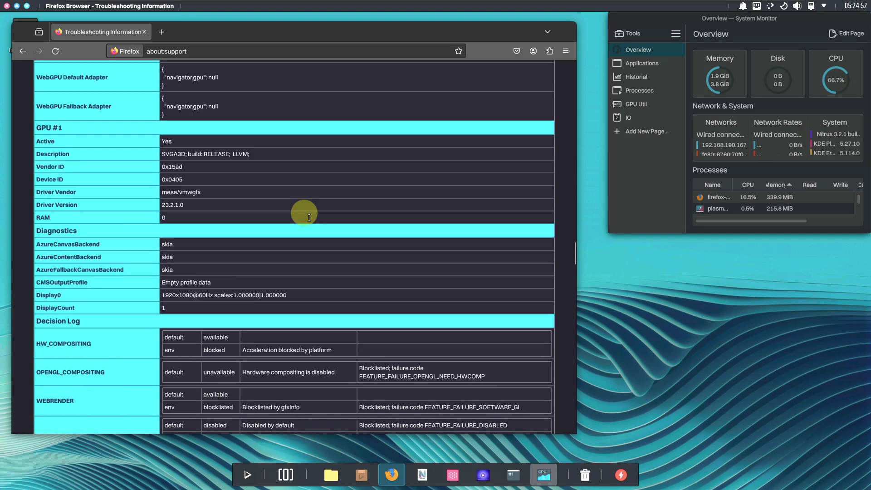
scroll(304, 213, up, 20)
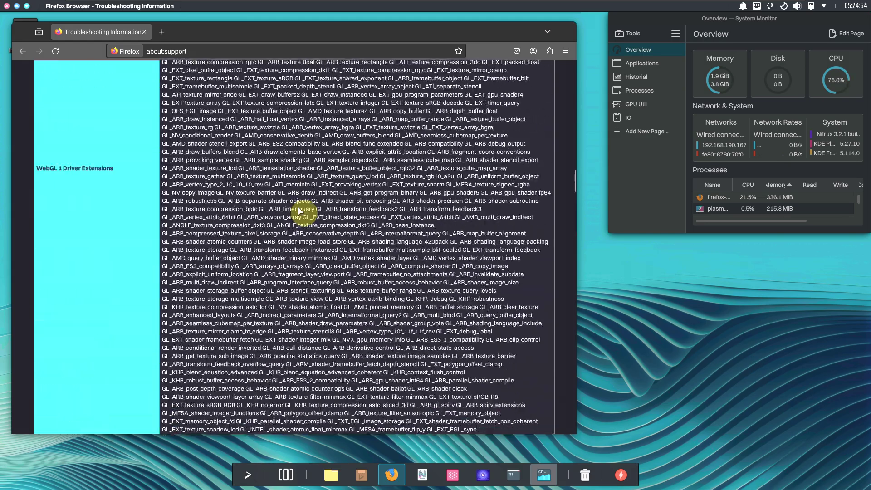
scroll(308, 217, up, 10)
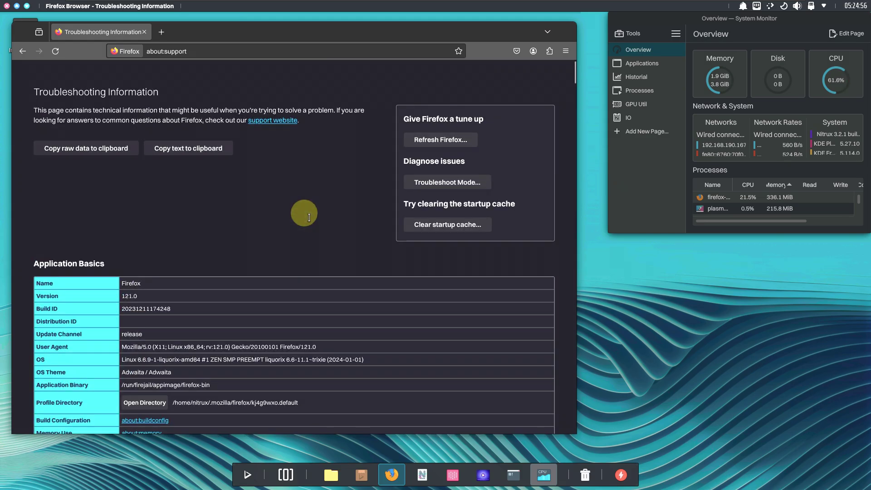
Search Google for 'nitrux linux' and open the 'Nitrux — #YourNextOS' nxos.org result
click(209, 52)
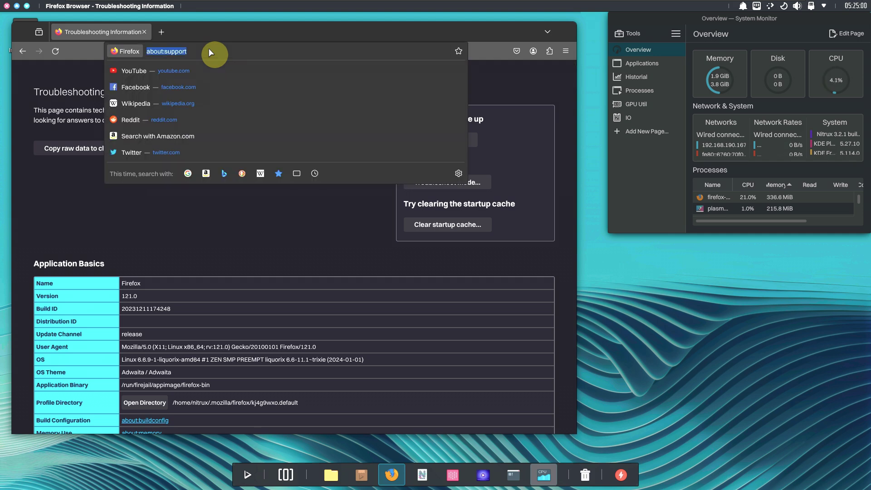
text(nitrux)
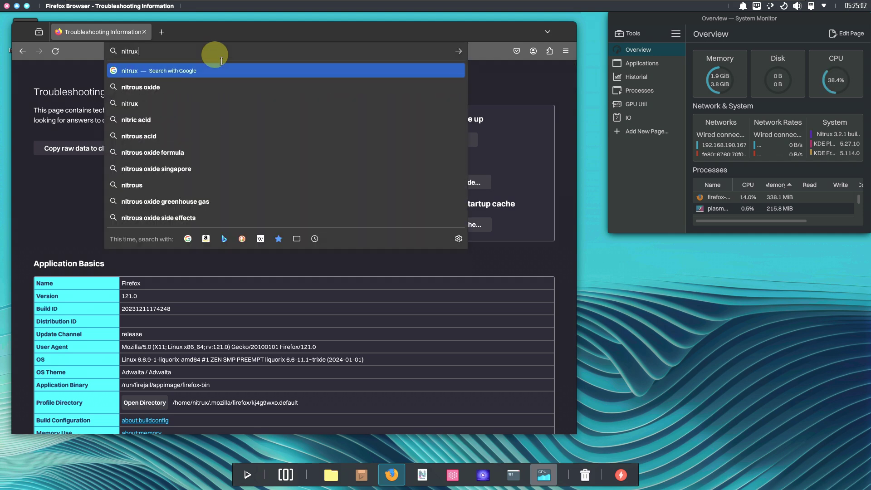
text( linux)
key(Return)
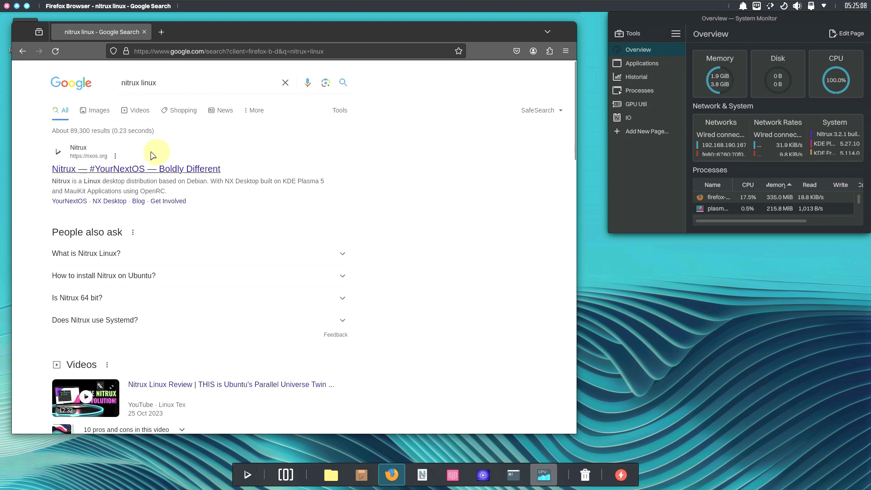
click(183, 169)
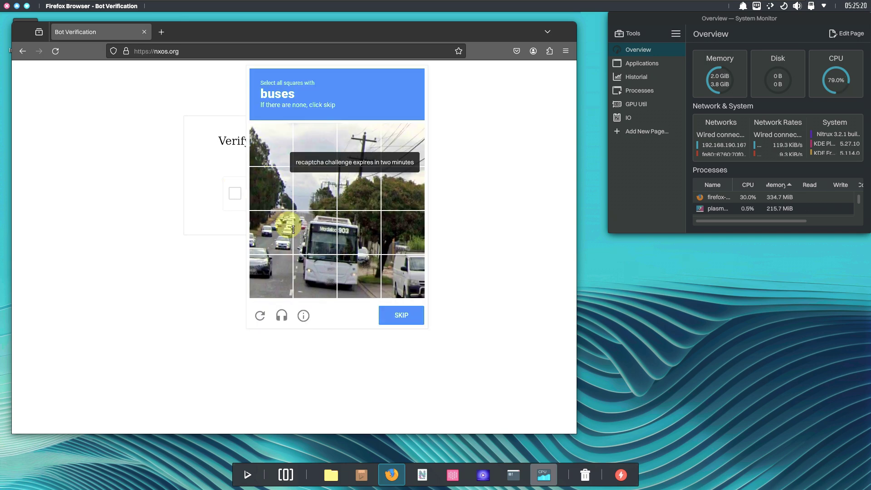
Select the four bus tiles in the reCAPTCHA challenge and submit
click(359, 272)
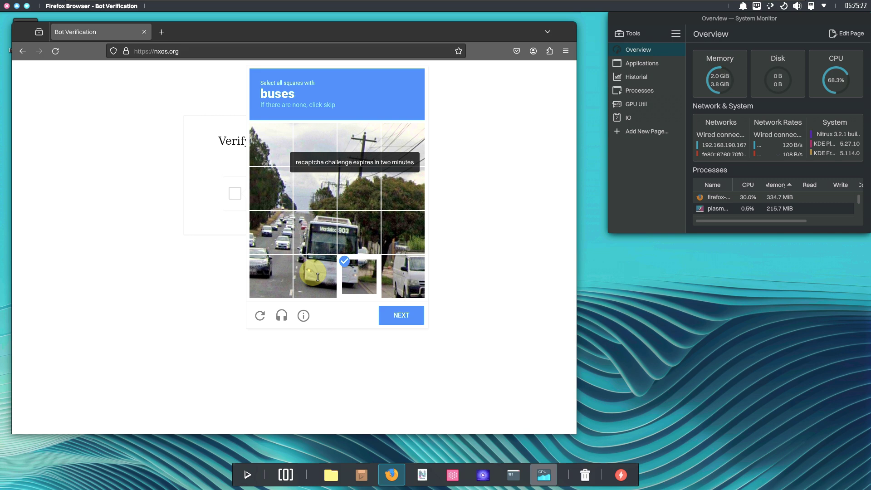
click(318, 276)
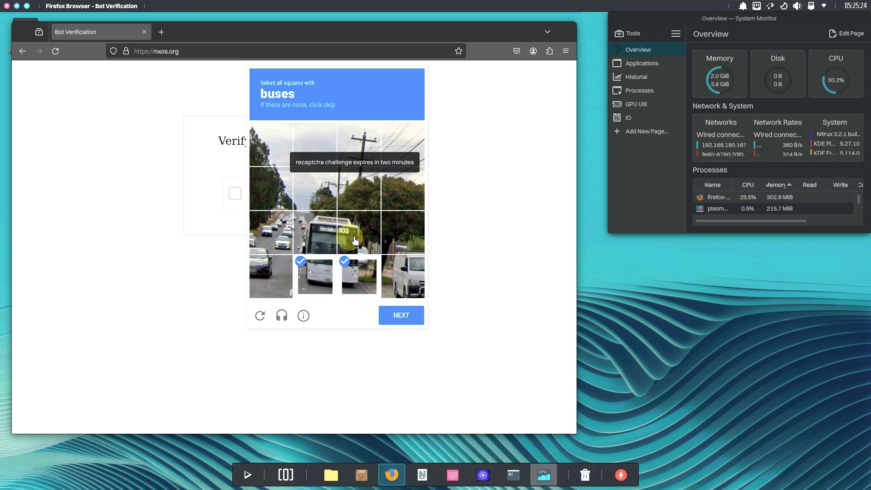
click(354, 236)
click(317, 232)
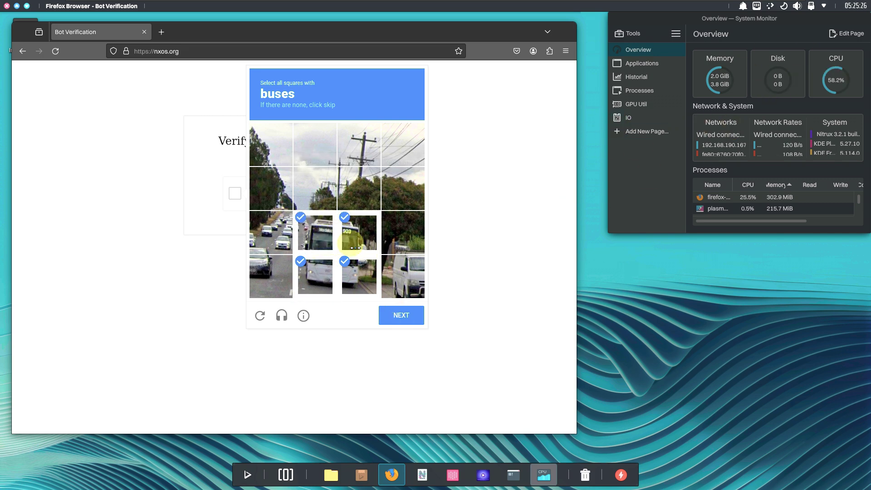
click(409, 315)
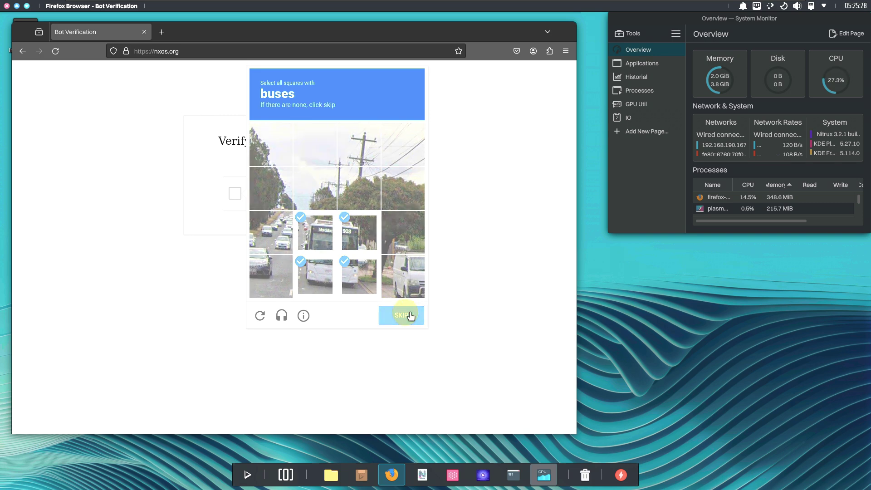
Select the six motorcycle tiles in the next challenge and verify
click(353, 223)
click(319, 220)
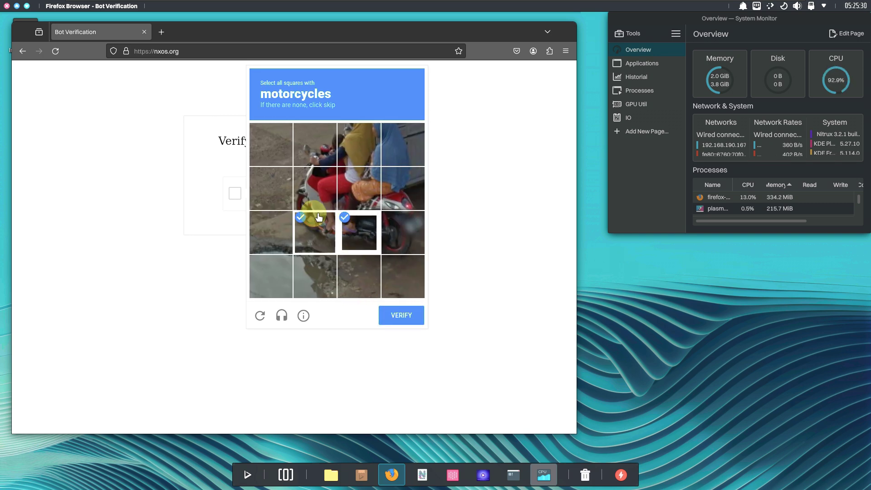
click(315, 188)
click(400, 225)
click(395, 201)
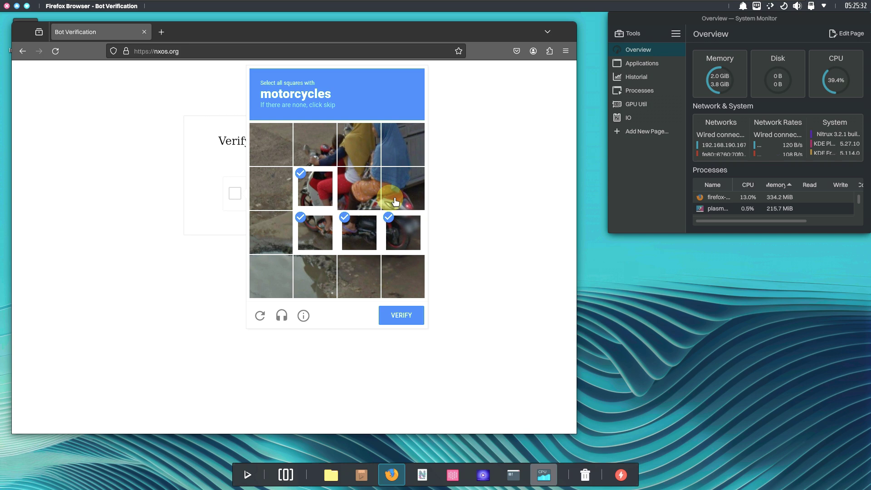
click(362, 190)
click(399, 313)
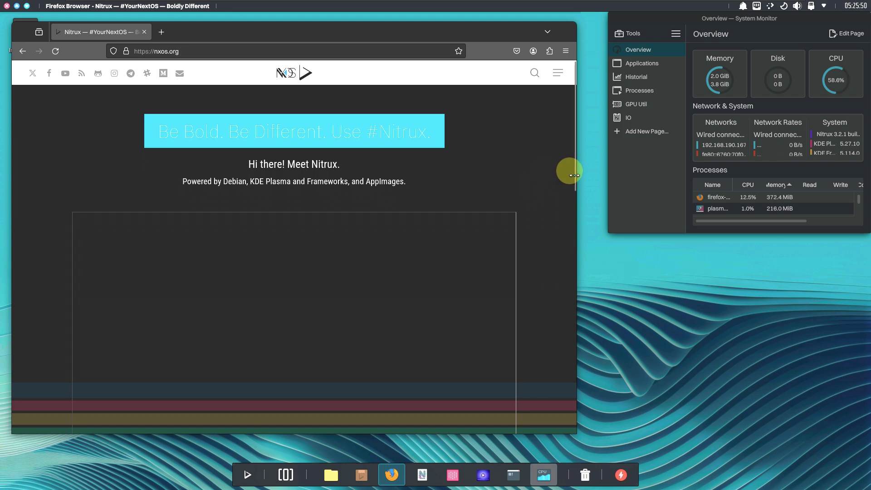
scroll(363, 235, down, 3)
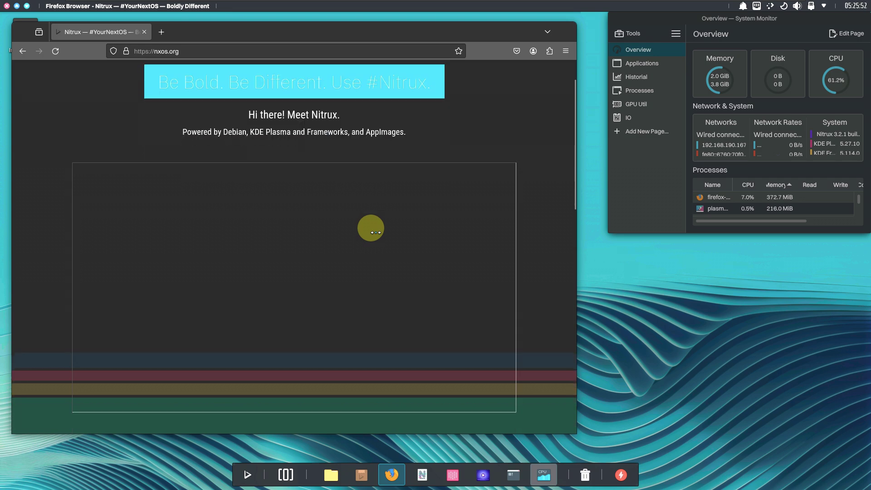
scroll(417, 189, down, 5)
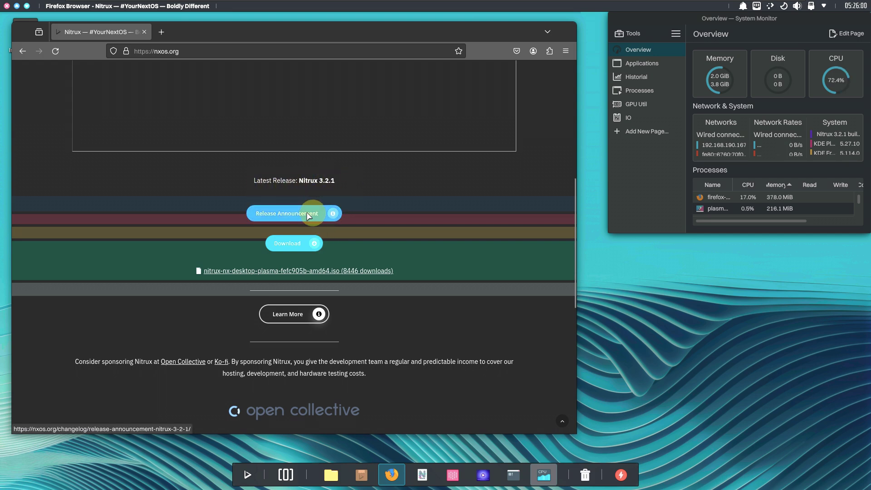
right_click(323, 215)
click(336, 222)
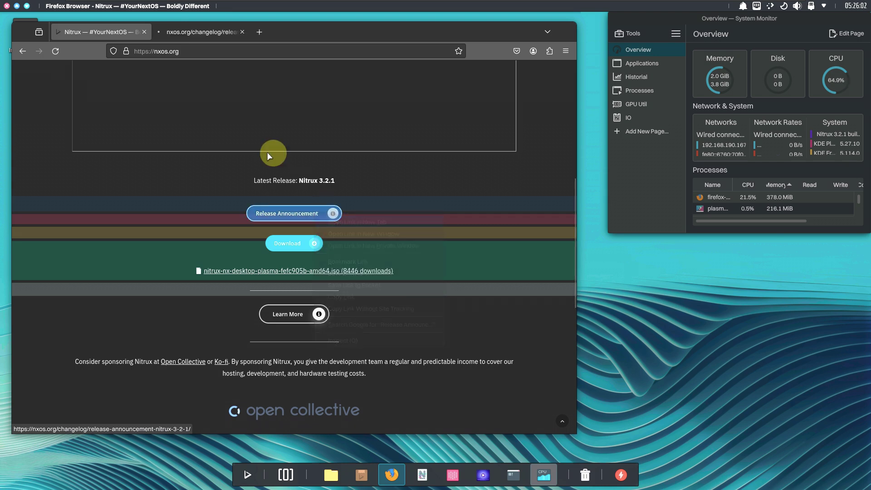
click(206, 36)
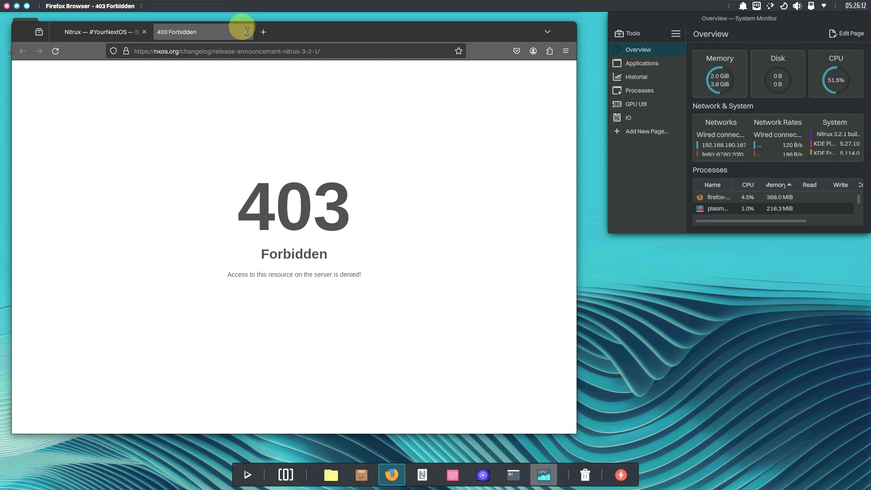
click(246, 32)
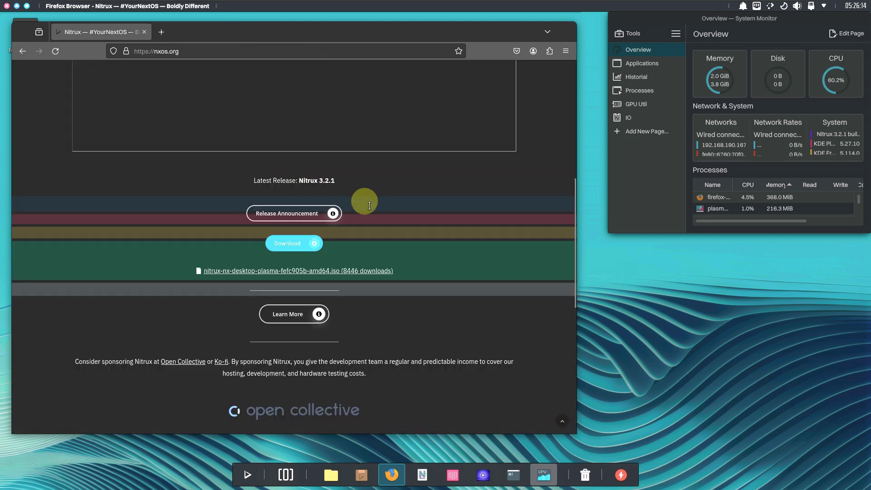
scroll(363, 198, down, 3)
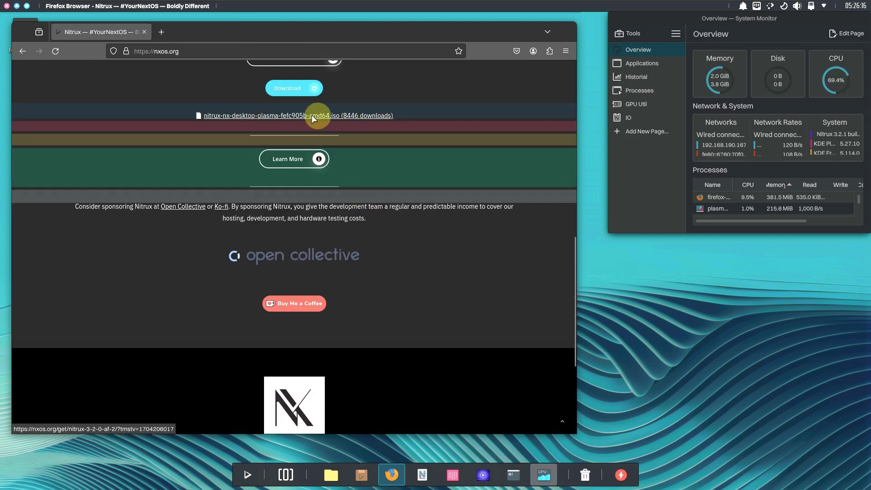
click(312, 117)
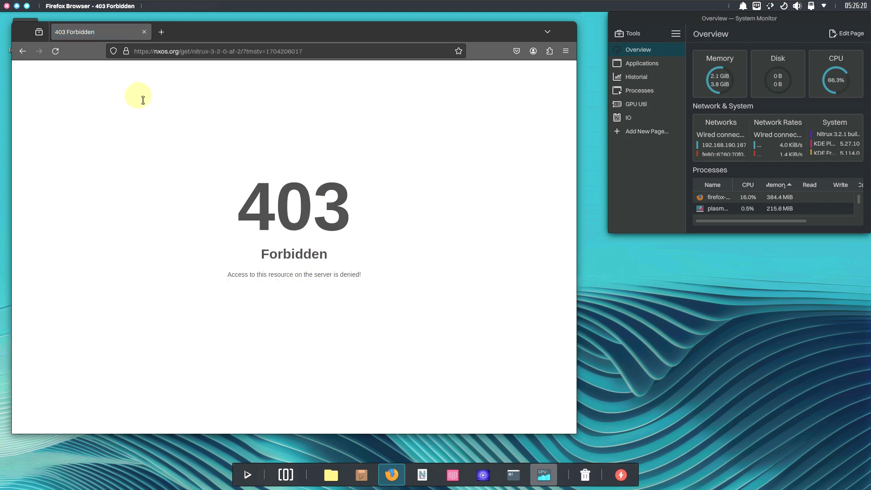
click(23, 51)
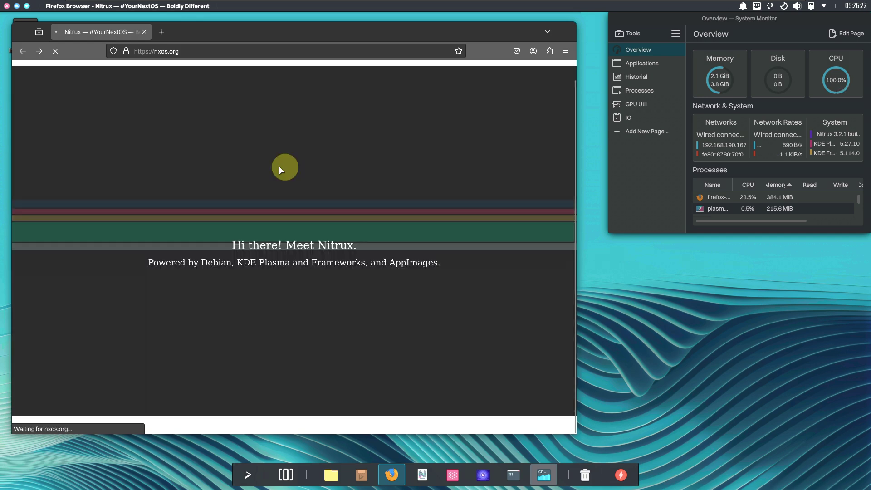
scroll(327, 178, up, 5)
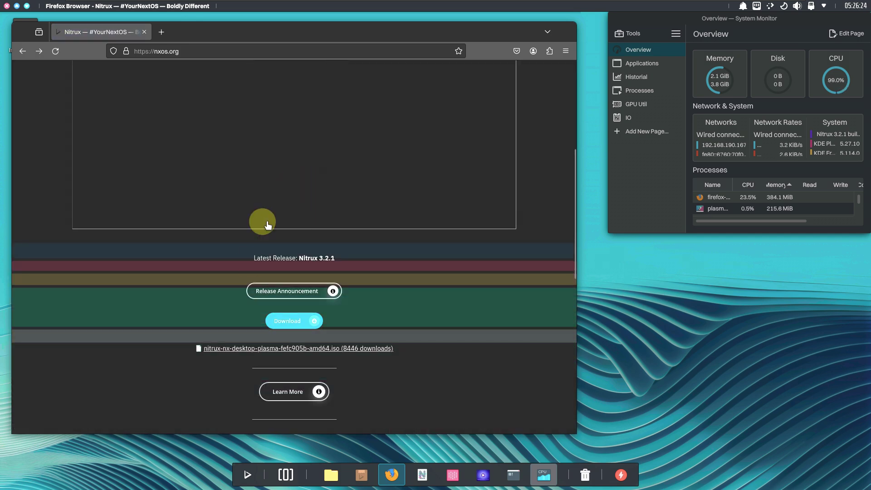
scroll(301, 216, up, 3)
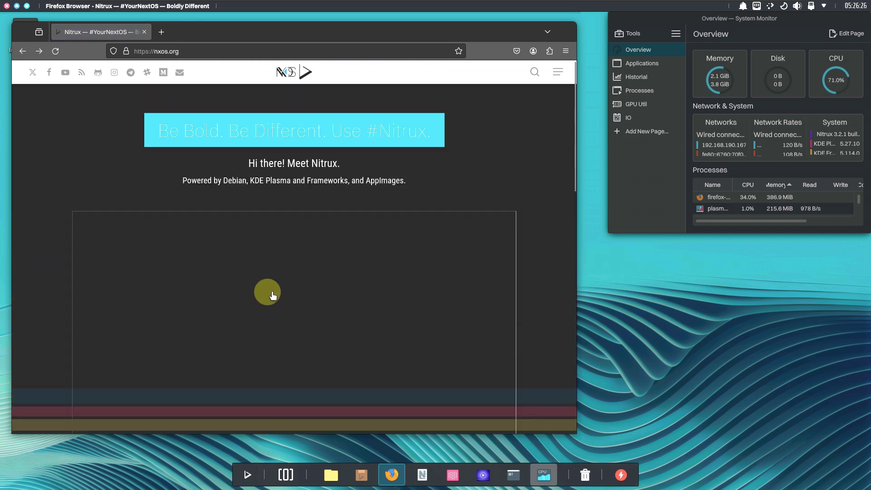
In a new tab, search 'proxy website' and open the ProxySite.com result
click(161, 32)
click(176, 52)
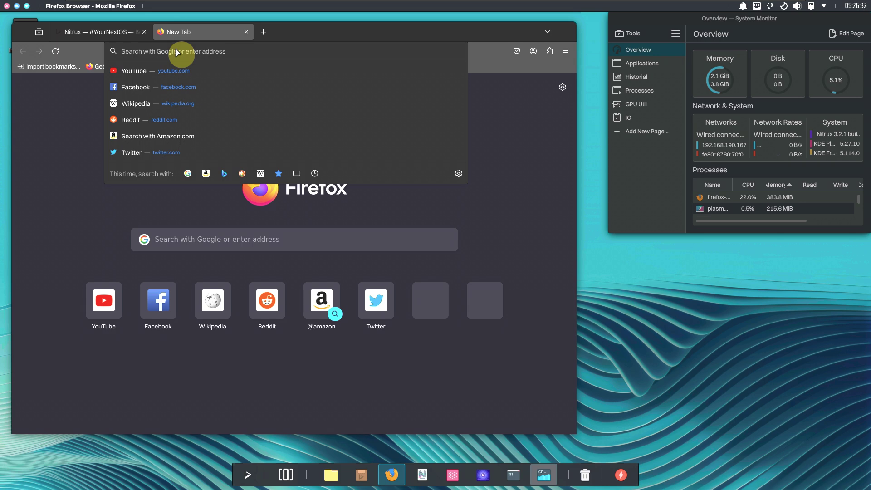
text(proxy website)
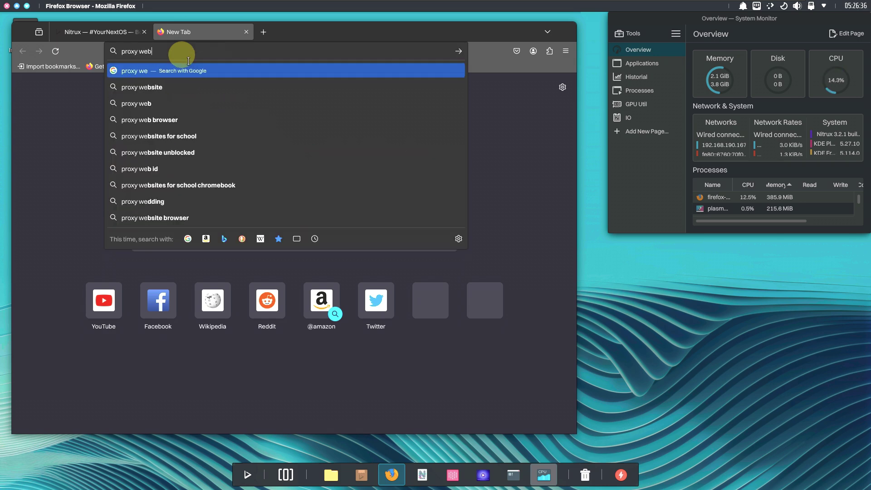
key(Return)
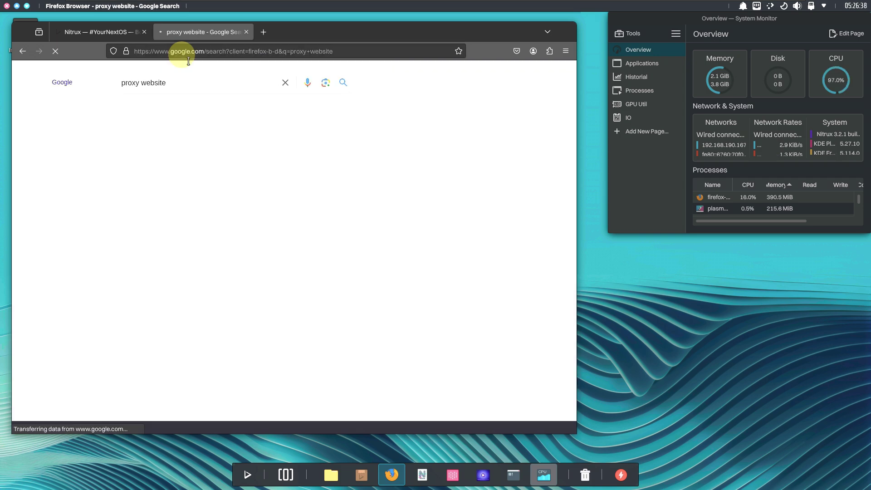
click(144, 170)
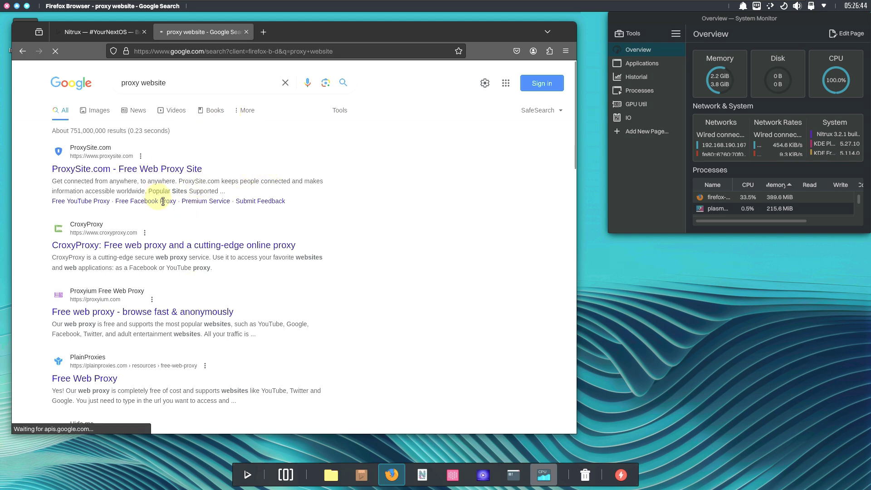
click(118, 167)
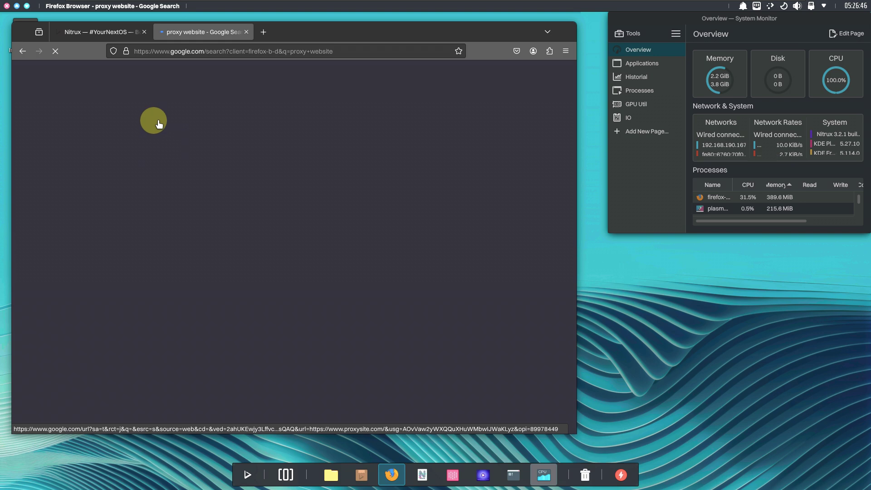
Copy the nxos.org address from the Nitrux tab and return to the ProxySite tab
click(101, 35)
click(176, 50)
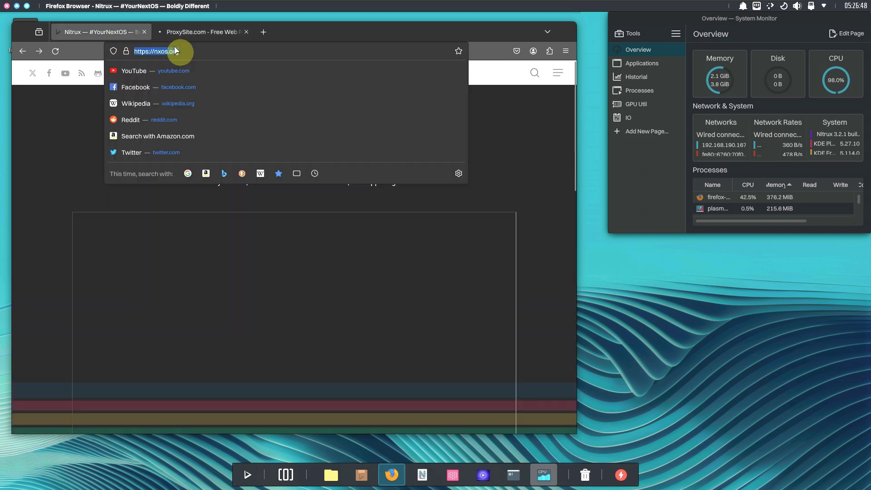
right_click(181, 54)
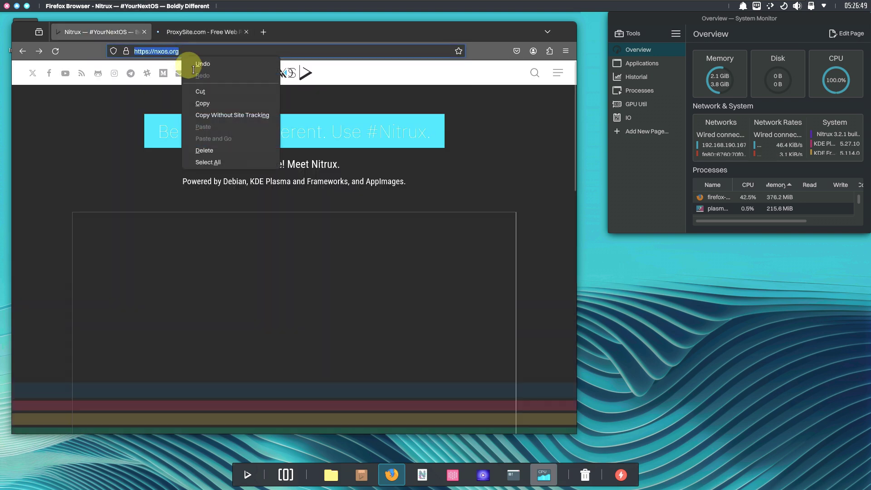
click(202, 103)
click(201, 31)
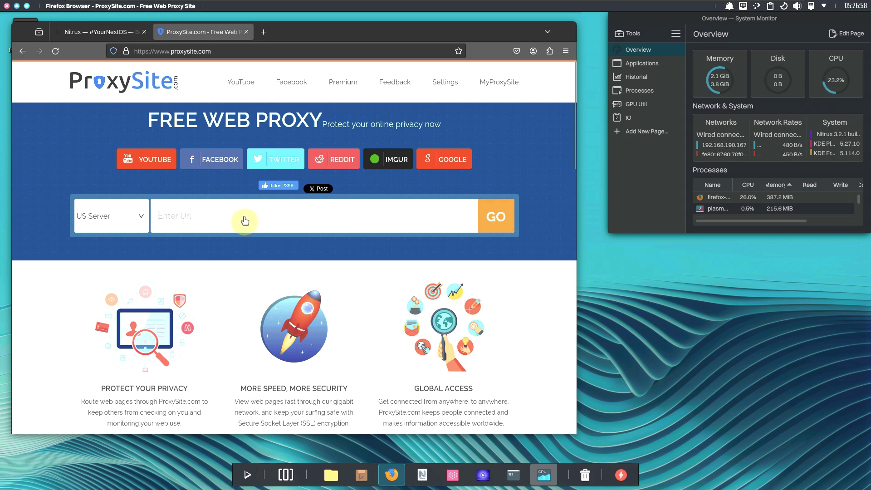
right_click(174, 221)
click(195, 283)
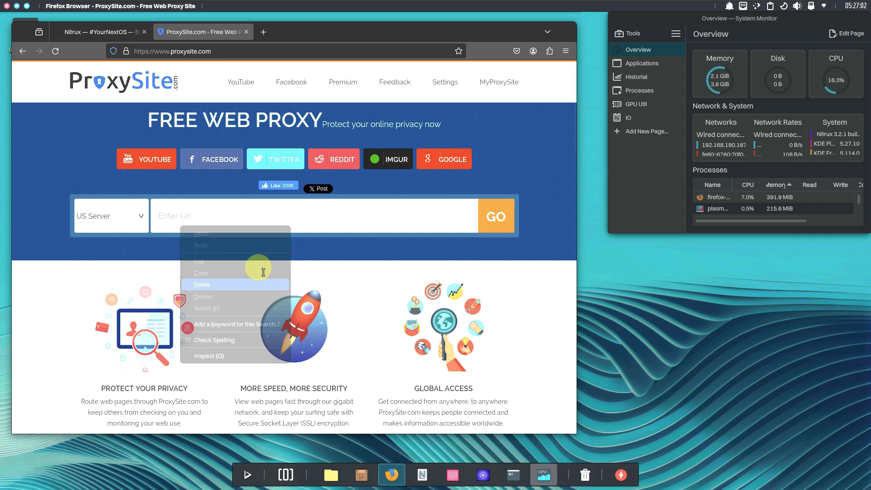
click(498, 222)
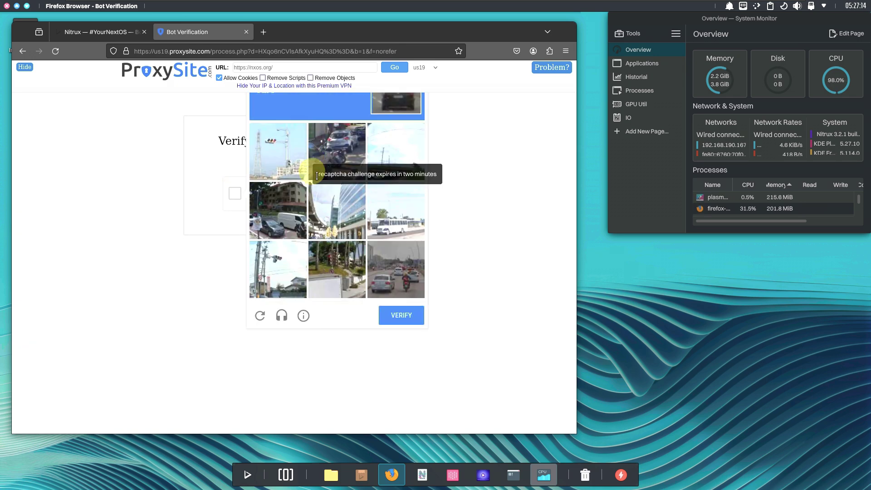
Select the matching captcha image tiles and submit the first verification round
click(335, 144)
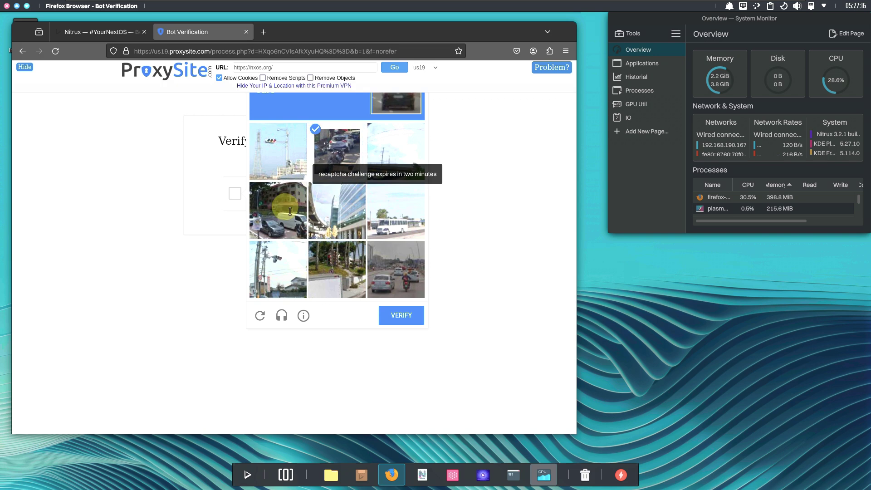
click(286, 203)
click(390, 284)
click(383, 218)
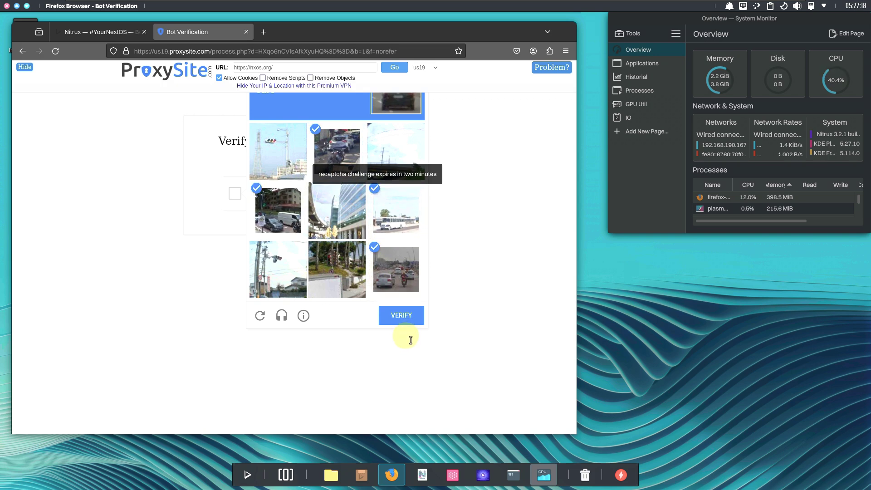
click(407, 320)
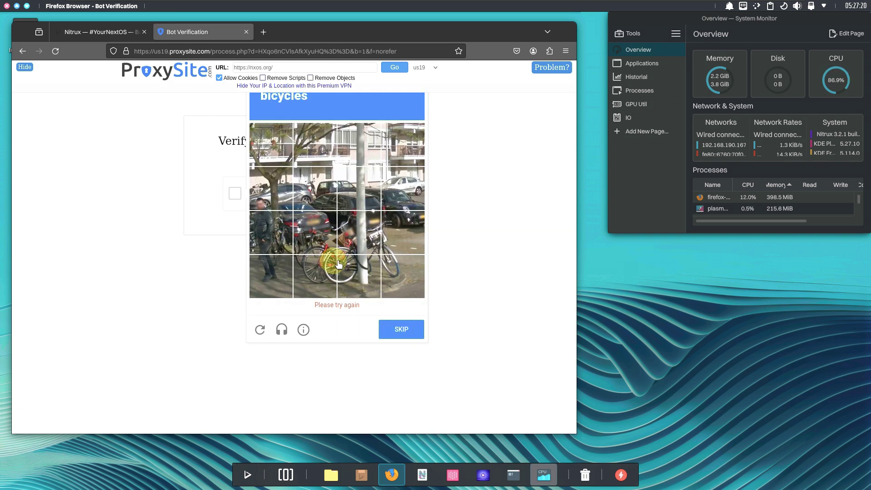
Mark the six bicycle tiles and submit them to pass the bot verification
click(320, 272)
click(361, 274)
click(390, 272)
click(387, 232)
click(324, 238)
click(359, 232)
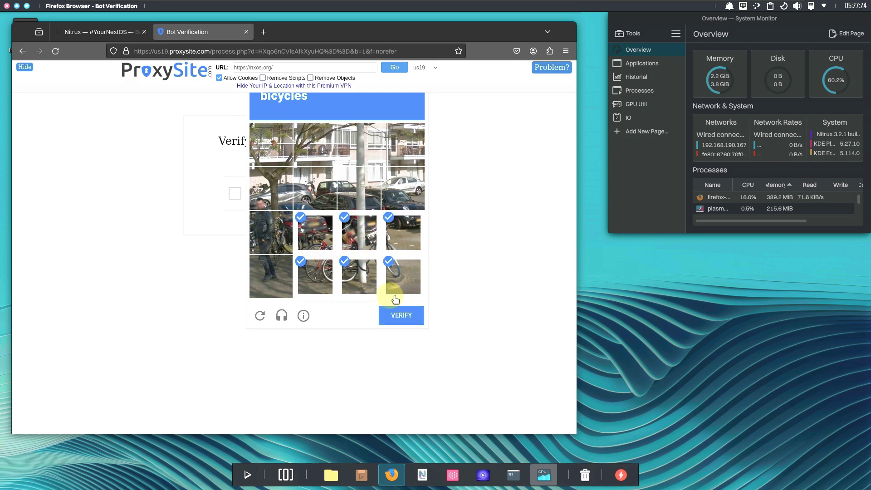
click(390, 315)
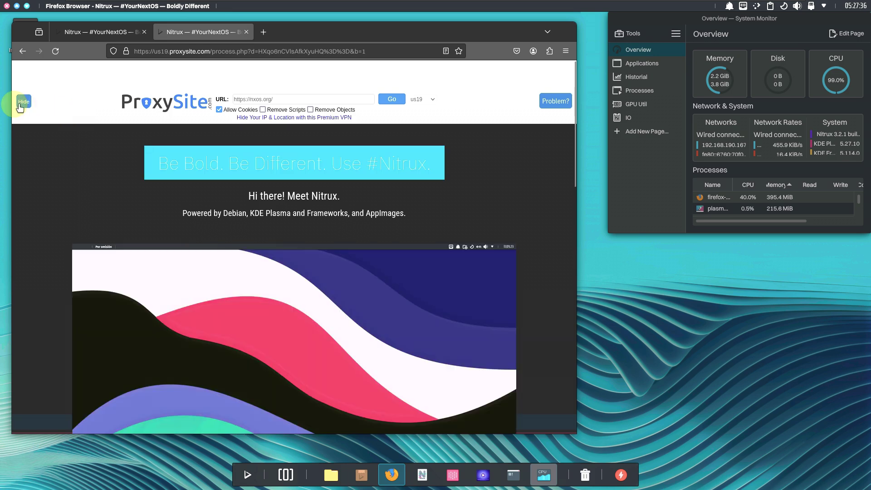
Collapse the proxy header, then open Release Announcement from Latest Release in a new tab
click(27, 104)
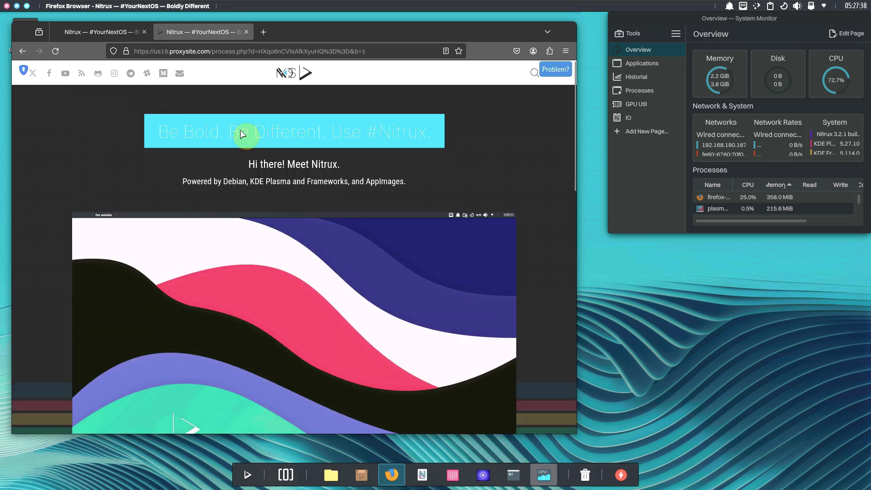
scroll(476, 154, down, 1)
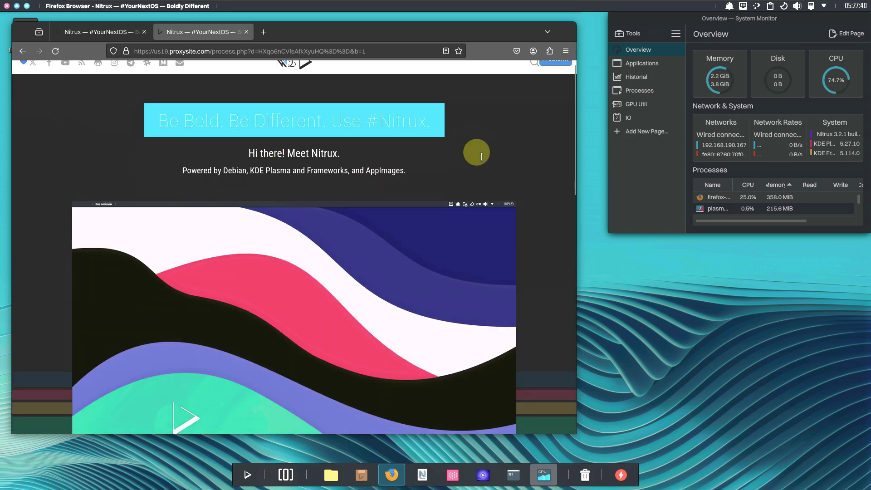
scroll(476, 154, down, 3)
scroll(476, 153, down, 2)
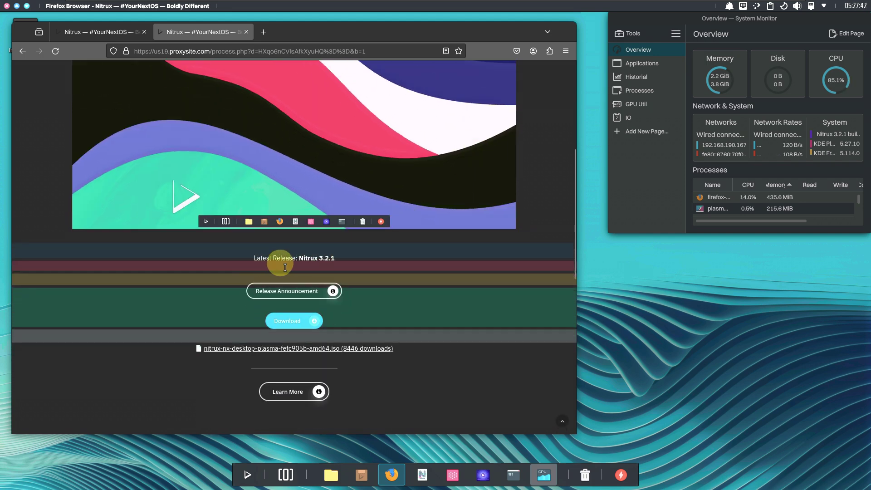
right_click(299, 286)
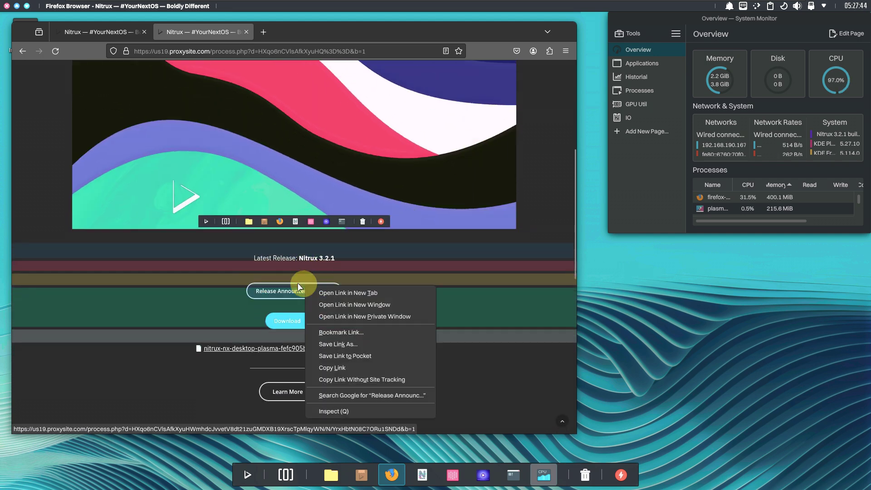
click(322, 292)
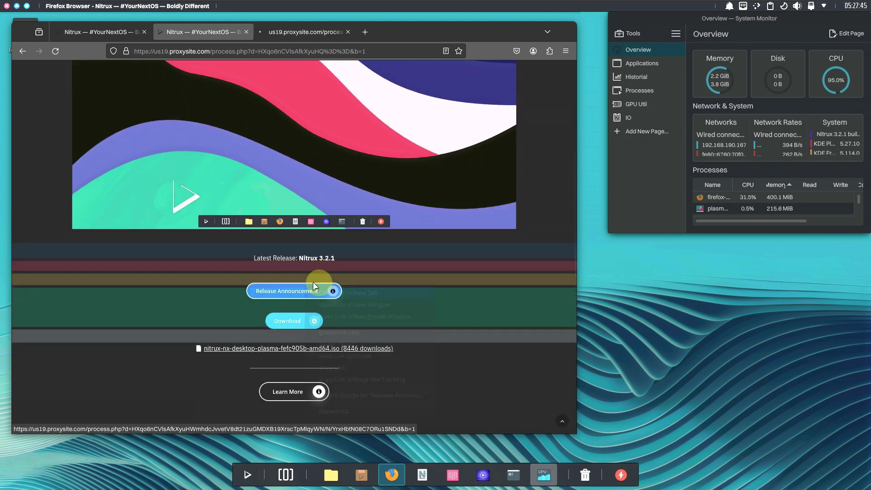
click(295, 39)
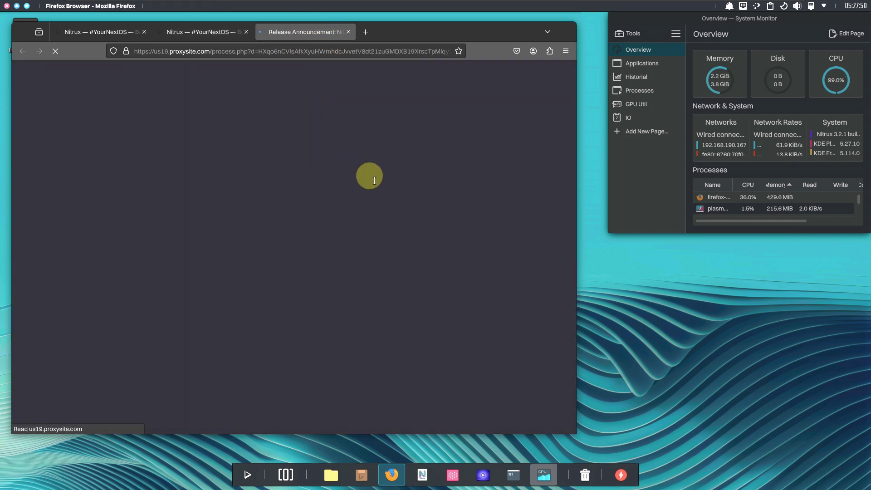
Select 'Nitrux 3.2.1 “se”' in the announcement heading
scroll(361, 179, down, 10)
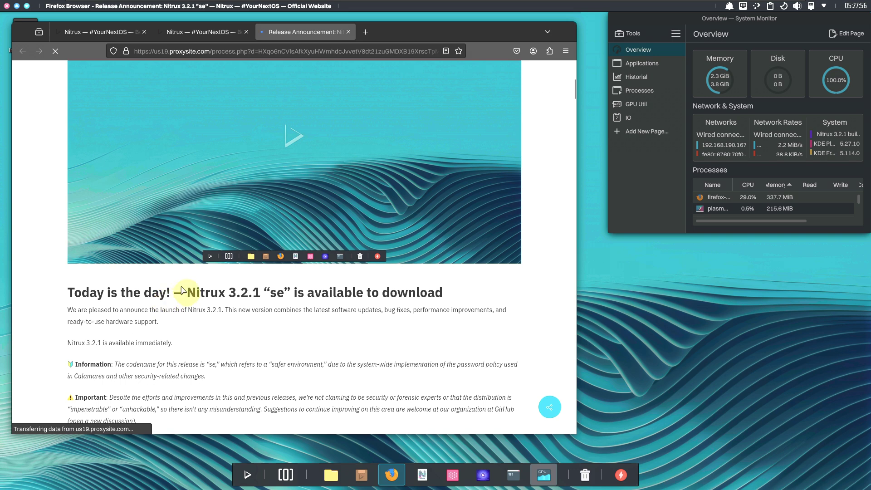
double_click(206, 292)
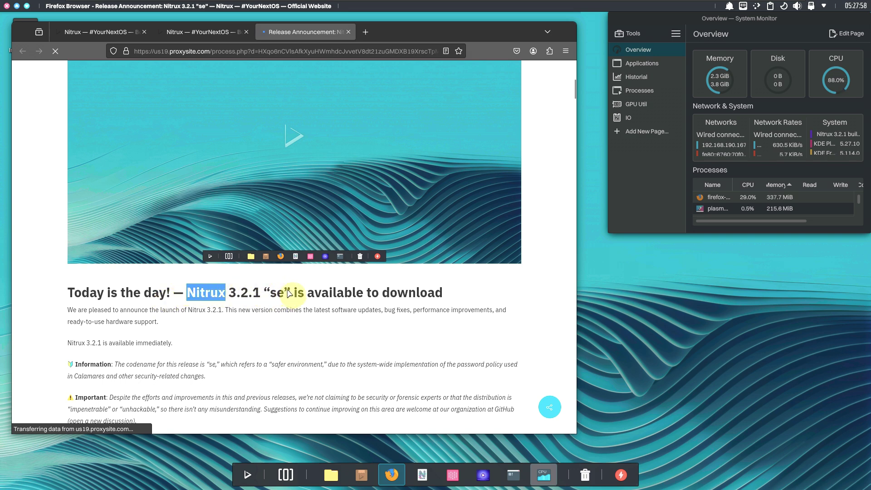
drag(290, 292, 185, 293)
Read down to the updated components list, including Linux 6.6.9-1 (Liquorix) and Firefox 121.0
scroll(241, 280, down, 3)
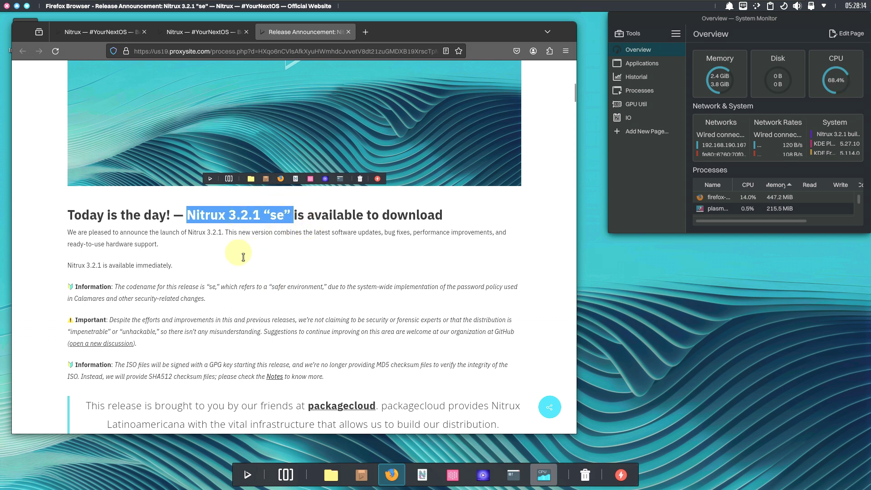
scroll(250, 232, down, 3)
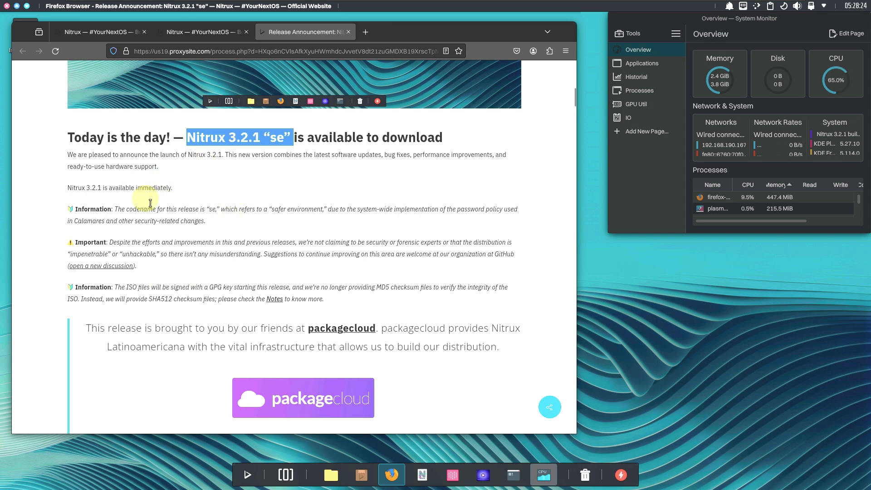
scroll(254, 218, down, 3)
scroll(254, 218, down, 3)
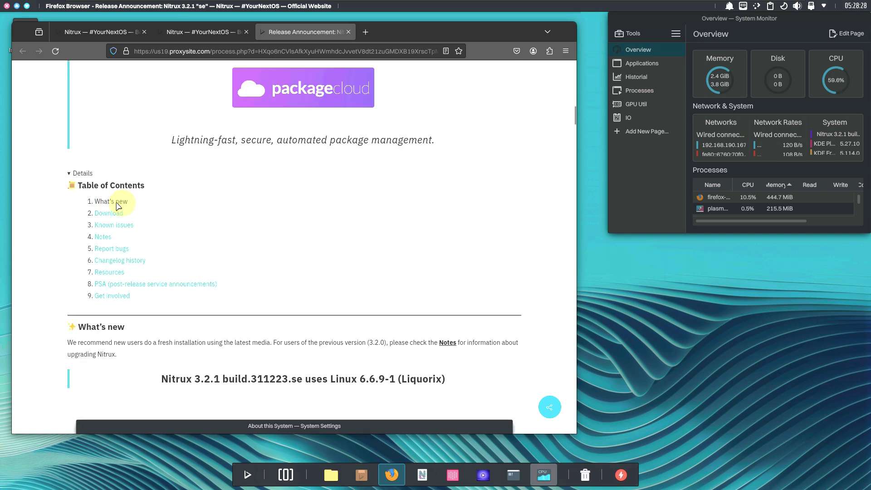
scroll(302, 212, down, 5)
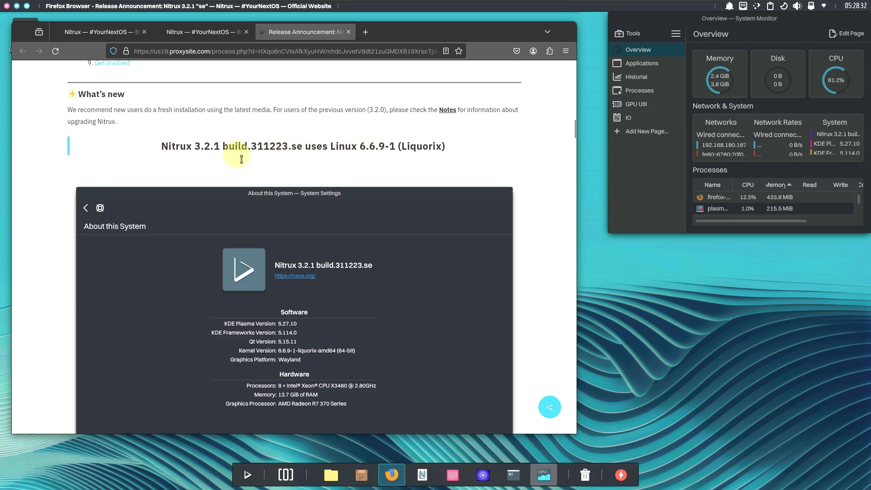
scroll(365, 155, down, 12)
scroll(299, 172, up, 3)
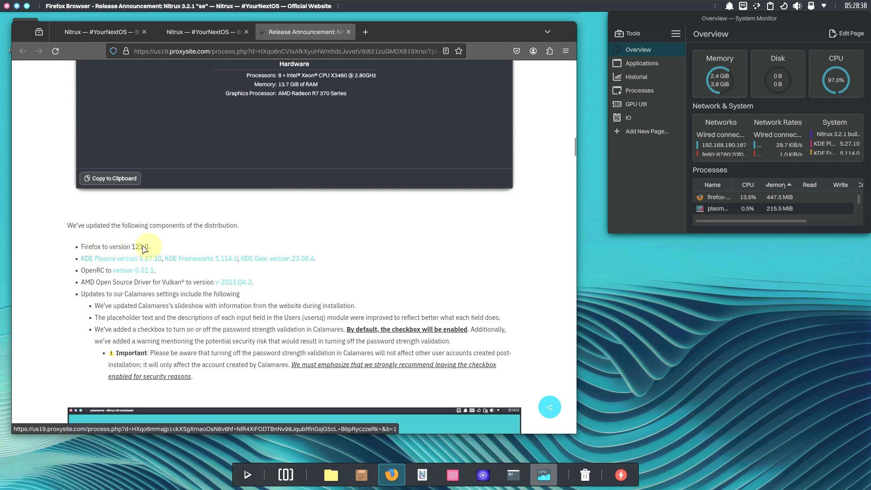
click(565, 51)
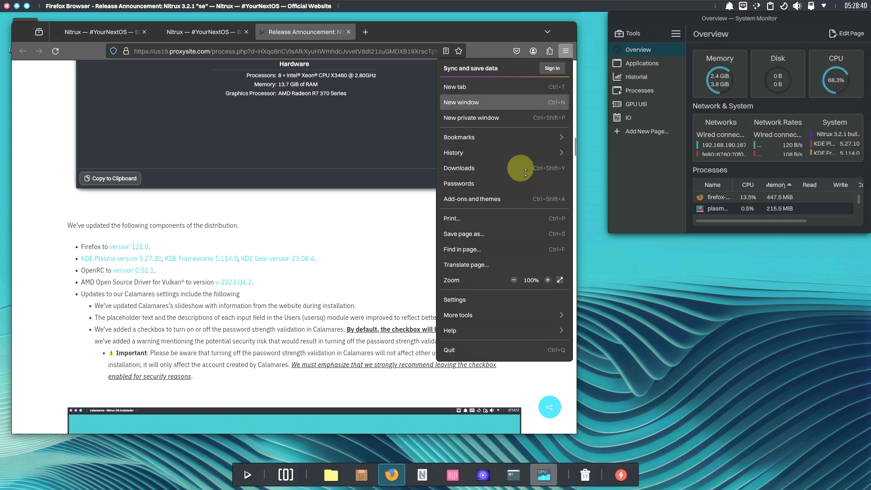
Confirm via Help > About Firefox that the browser is version 121.0
click(503, 383)
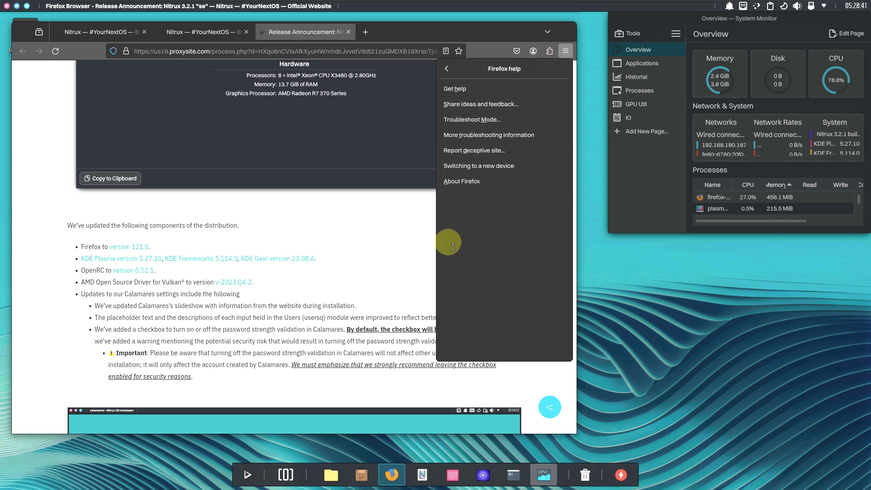
click(459, 181)
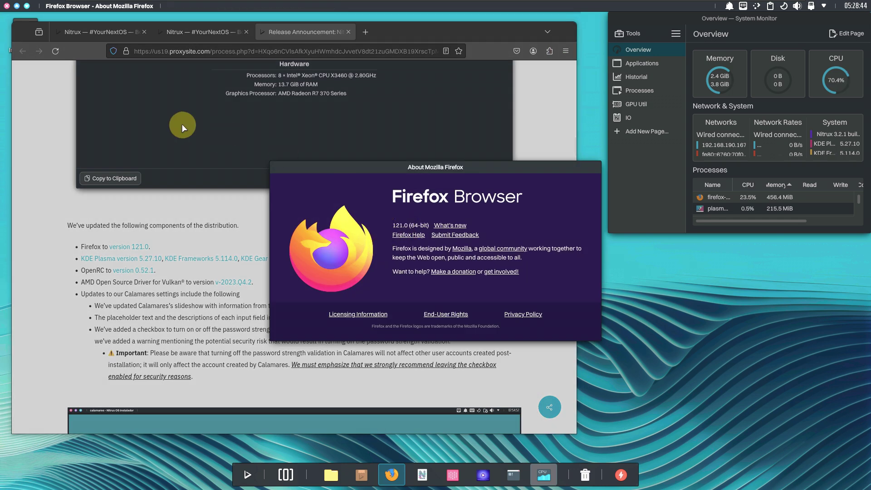
click(7, 6)
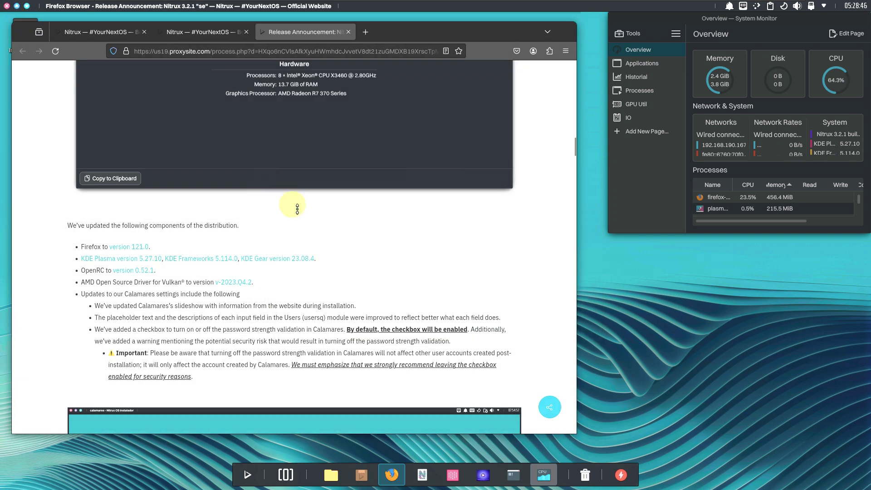
scroll(295, 206, down, 3)
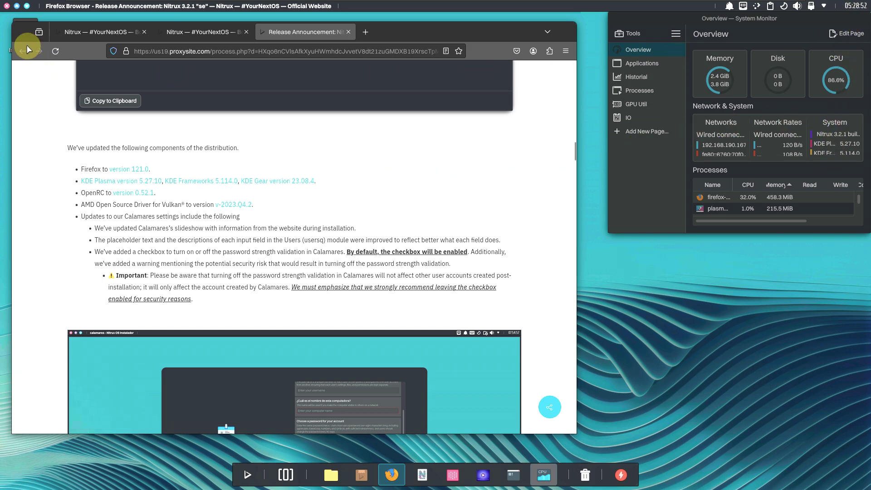
Restore System Monitor to a smaller window beside Firefox, then refocus Firefox
click(713, 20)
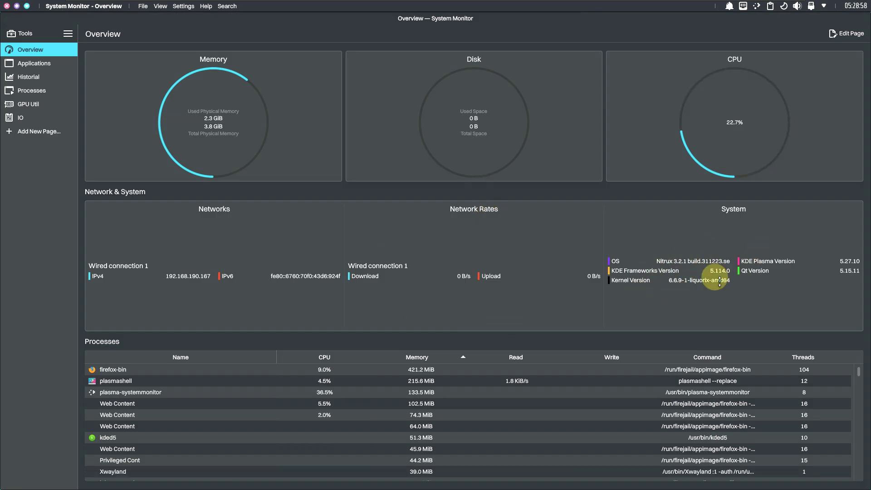
click(17, 6)
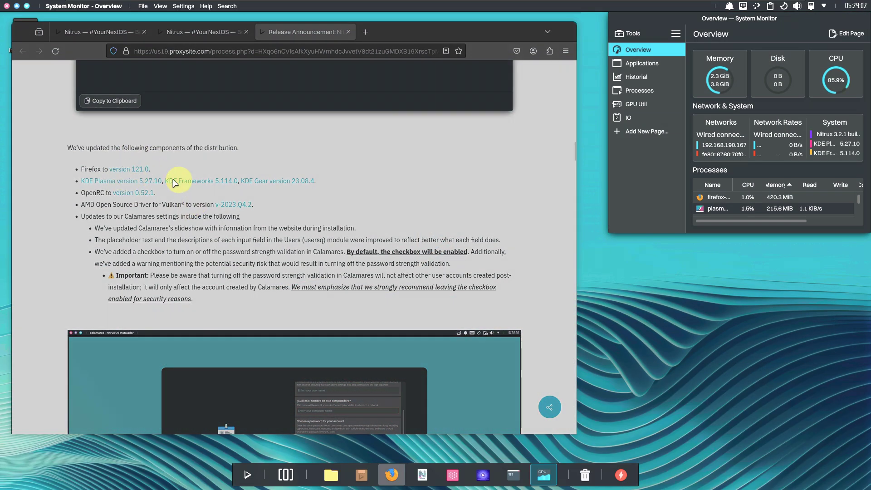
click(107, 193)
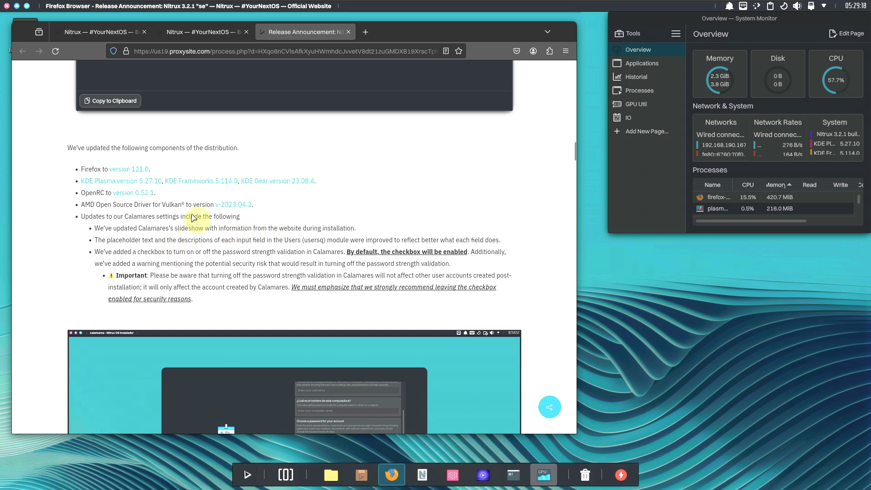
Scroll to the Cover Switch default-switcher bullet and highlight its Alt+Tab text
scroll(303, 204, down, 6)
scroll(303, 204, up, 3)
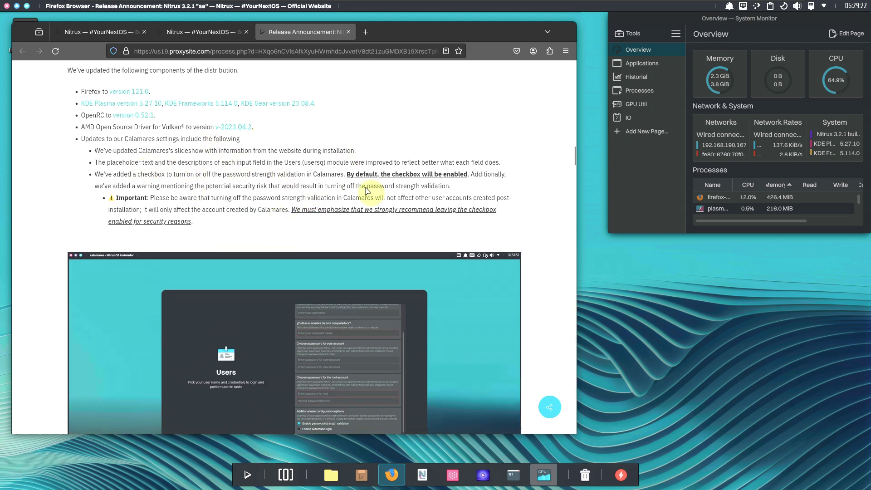
scroll(313, 168, down, 3)
scroll(287, 216, down, 2)
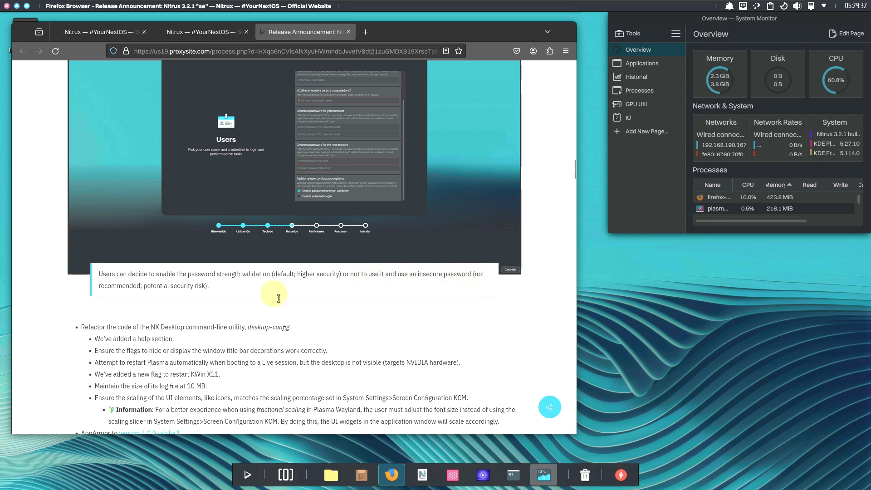
scroll(284, 249, down, 3)
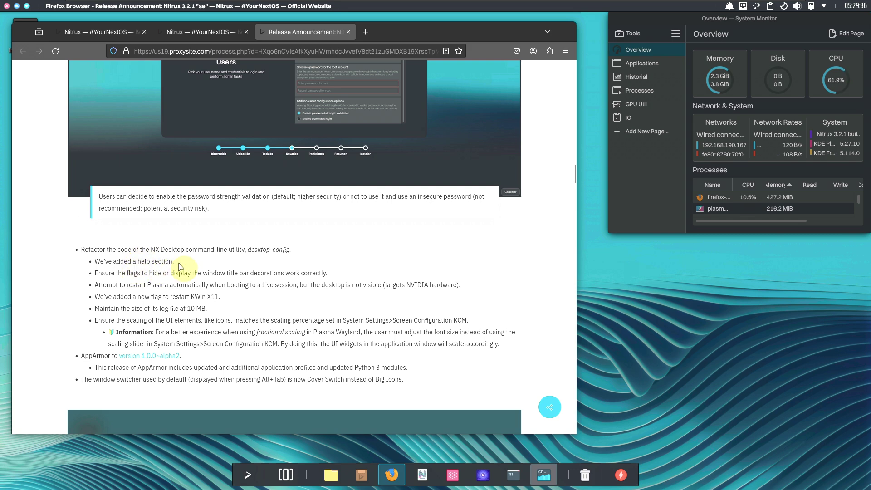
scroll(173, 266, down, 3)
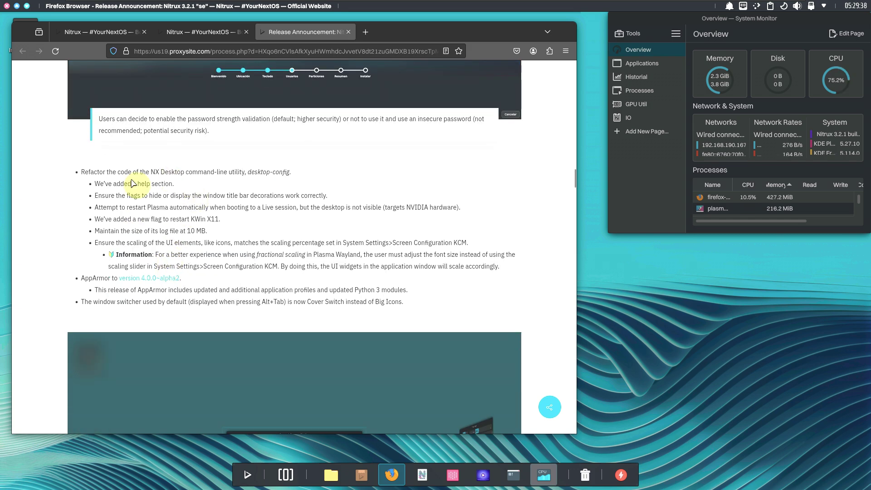
scroll(211, 150, down, 5)
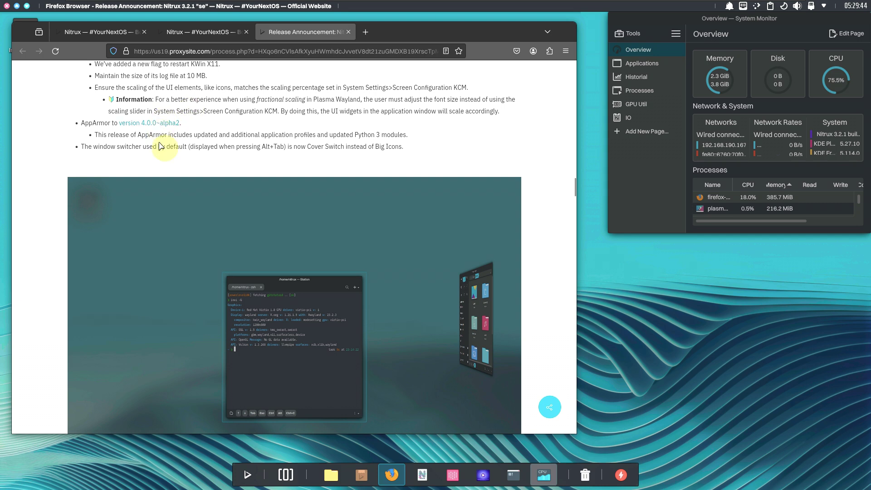
drag(266, 146, 274, 146)
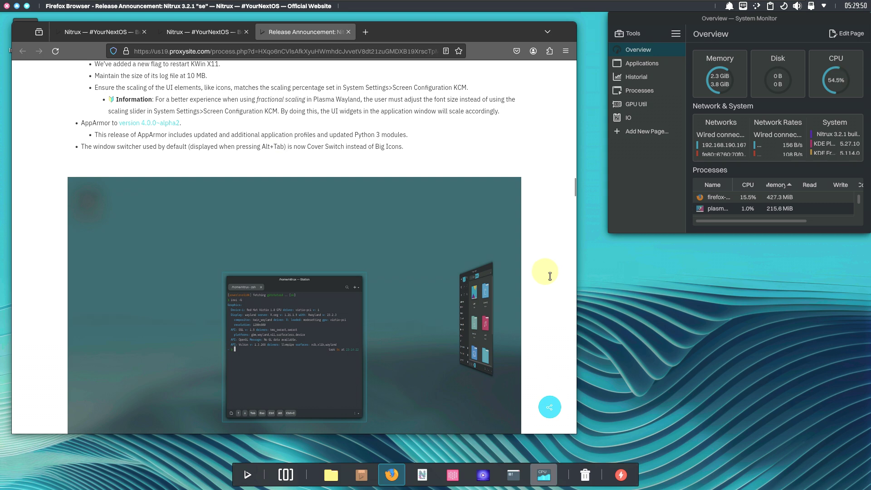
Cycle through open windows in Cover Switch with Alt+Tab, exit it, and refocus Firefox
key(alt+Tab)
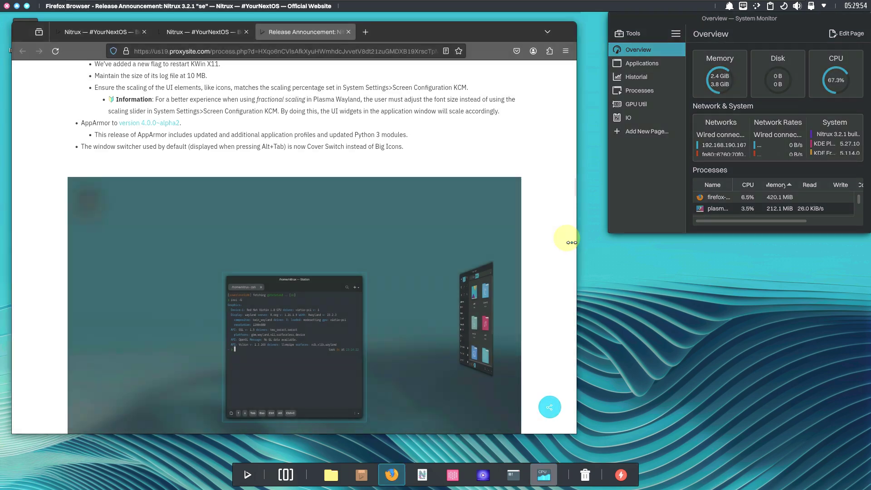
click(564, 234)
key(alt+Tab)
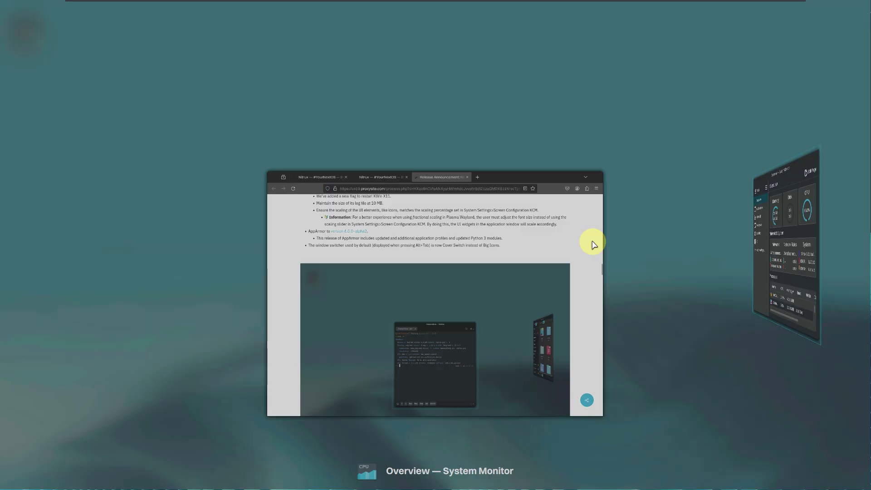
key(Tab)
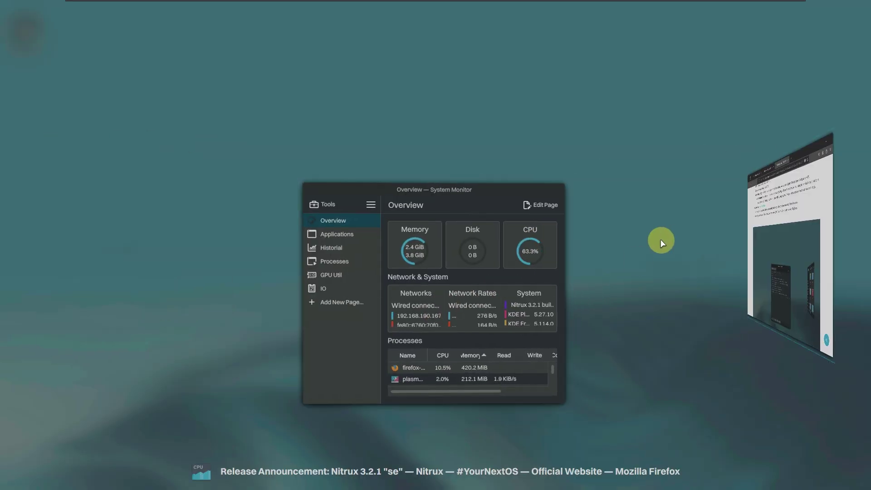
key(Tab)
key(Tab)
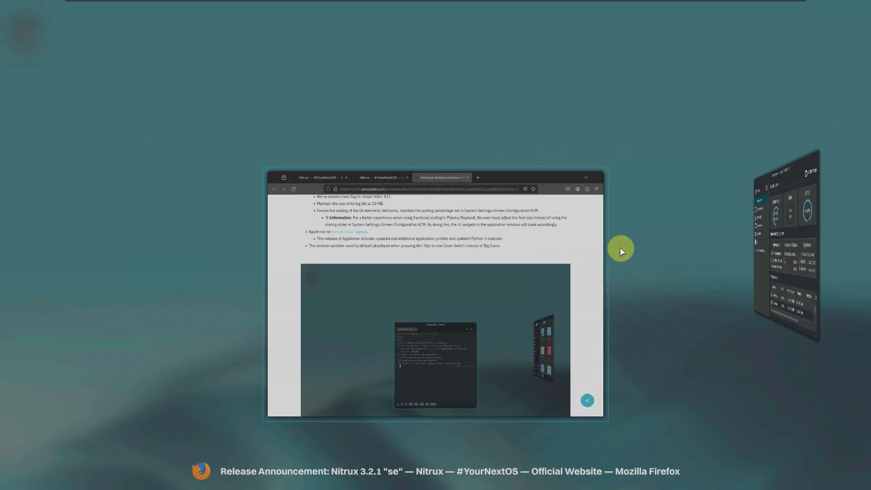
key(Tab)
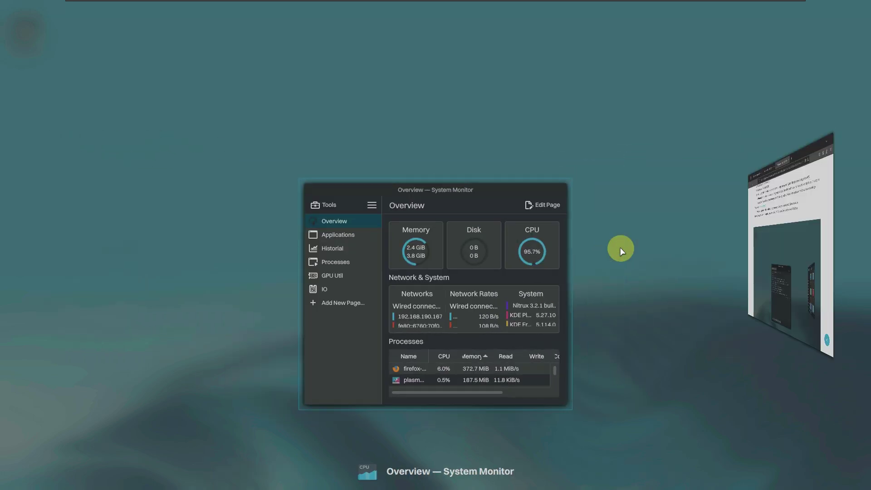
key(alt)
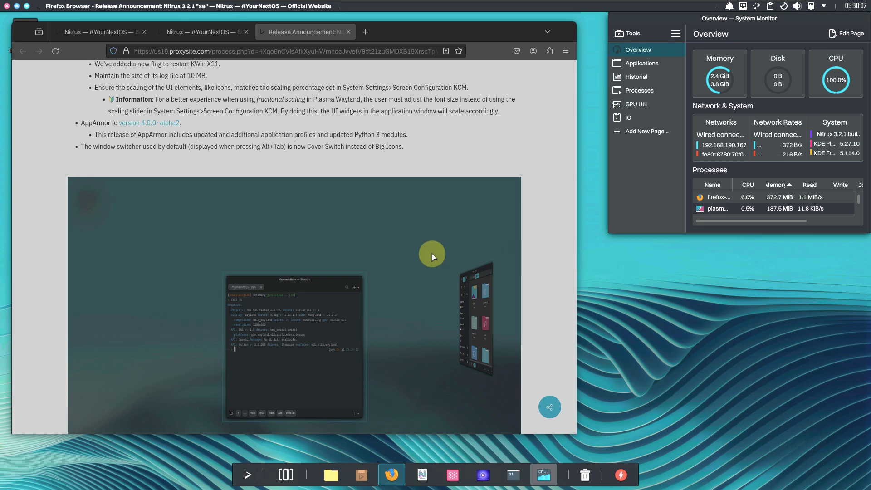
click(466, 142)
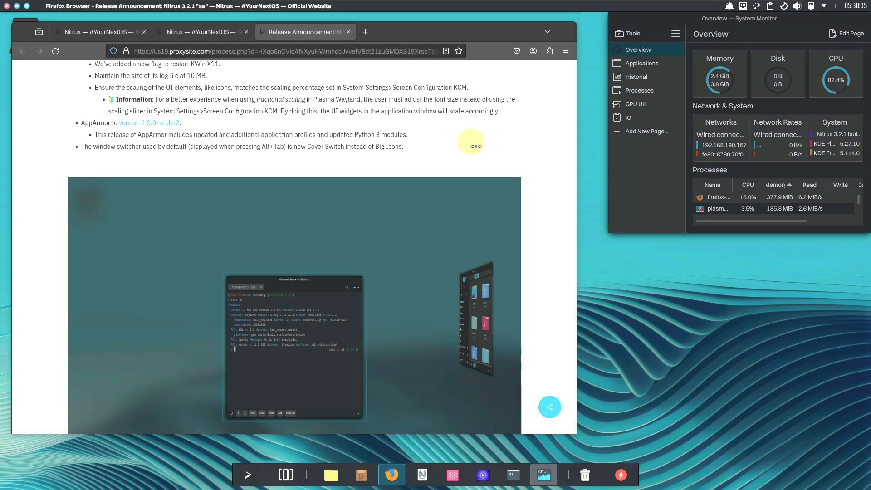
Scroll past the screenshots to the Download section with ISO, torrent, mirror and SHA512 links
scroll(466, 143, down, 7)
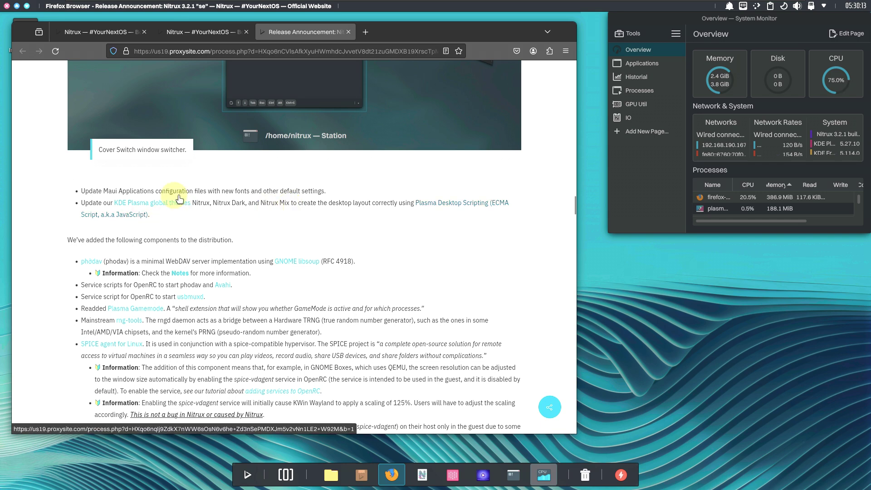
scroll(189, 195, down, 10)
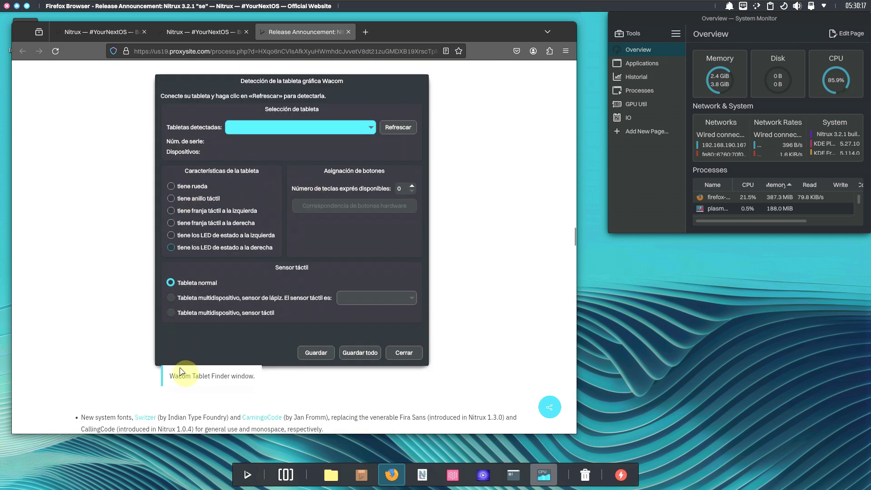
scroll(265, 278, down, 5)
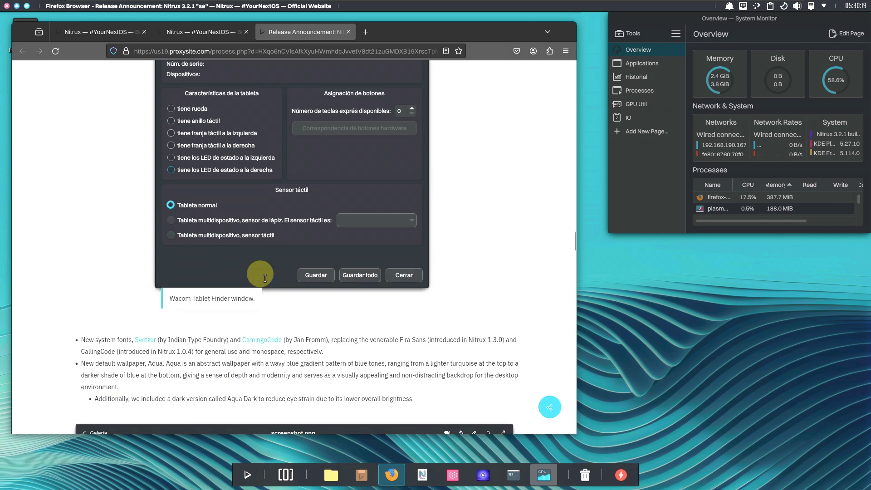
scroll(265, 278, down, 3)
scroll(259, 259, down, 3)
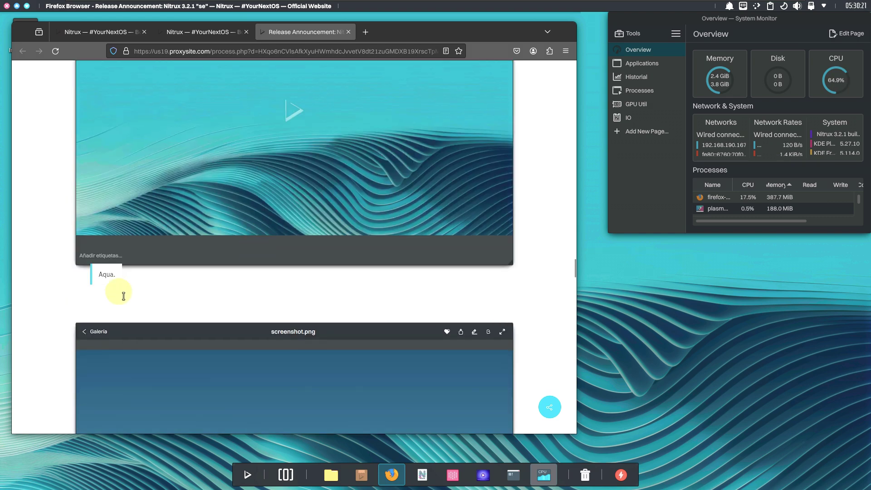
scroll(189, 273, down, 8)
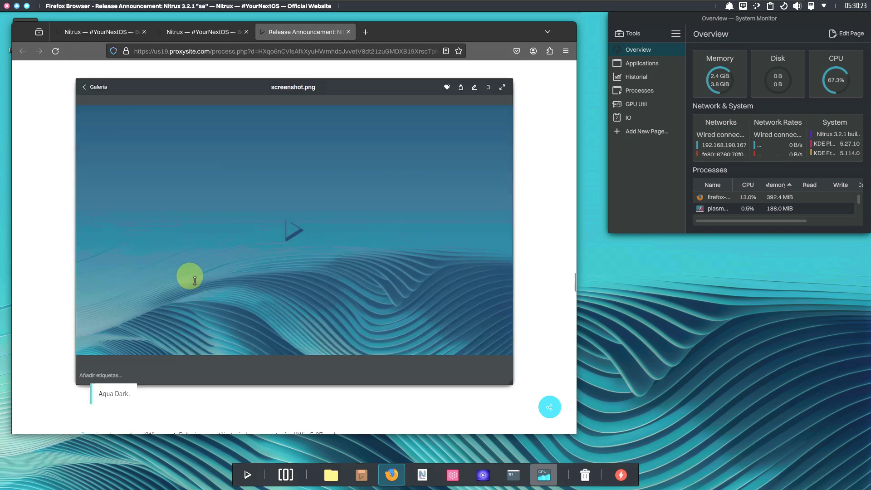
scroll(224, 227, down, 5)
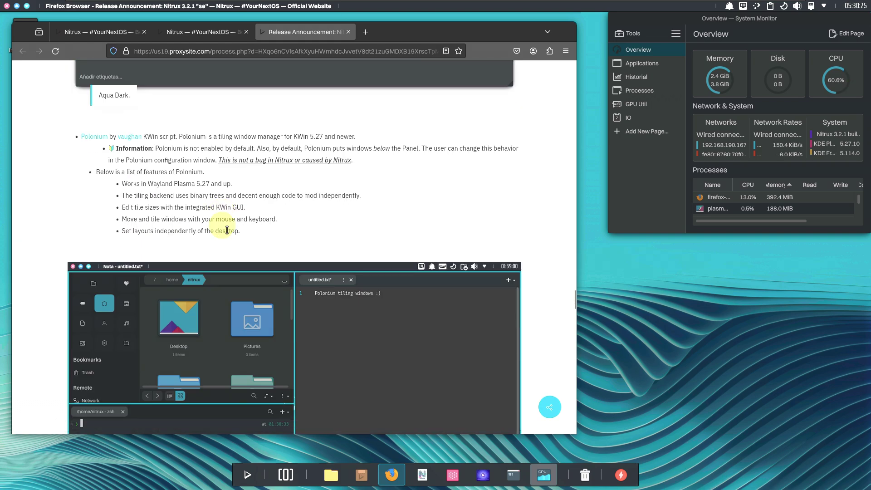
scroll(228, 232, down, 2)
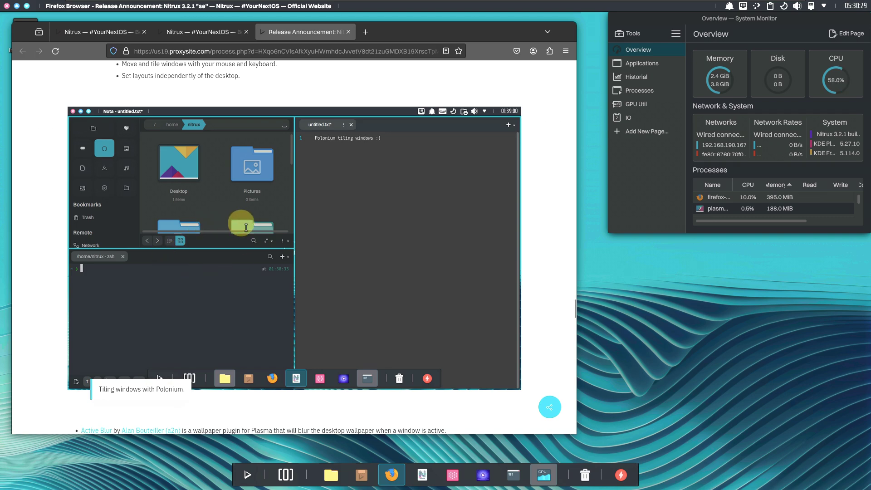
scroll(242, 226, down, 1)
scroll(240, 220, up, 3)
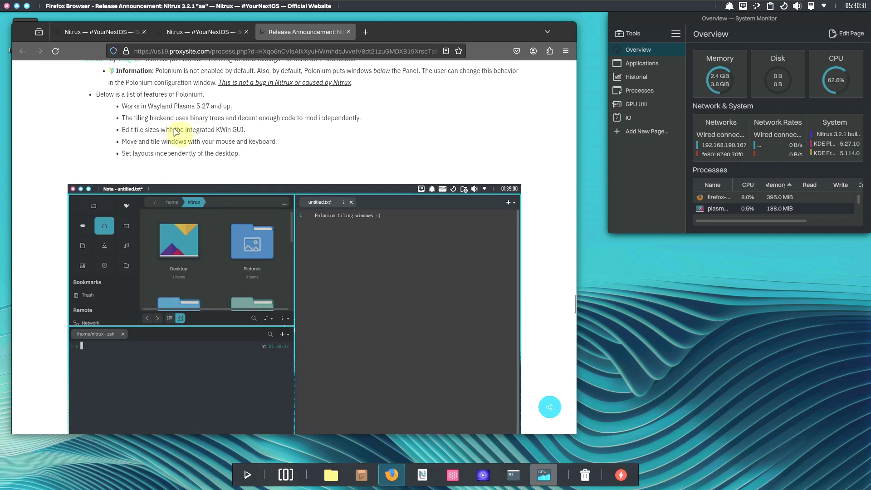
scroll(175, 131, down, 8)
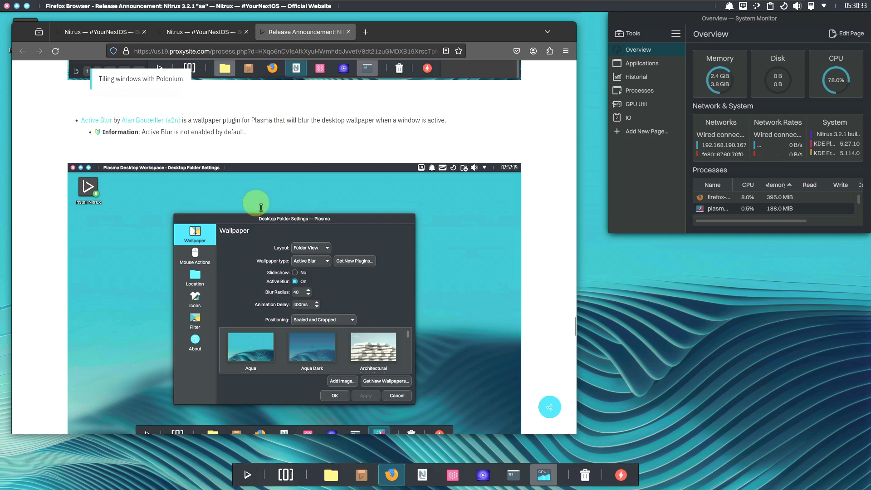
scroll(220, 183, down, 3)
scroll(220, 183, down, 3)
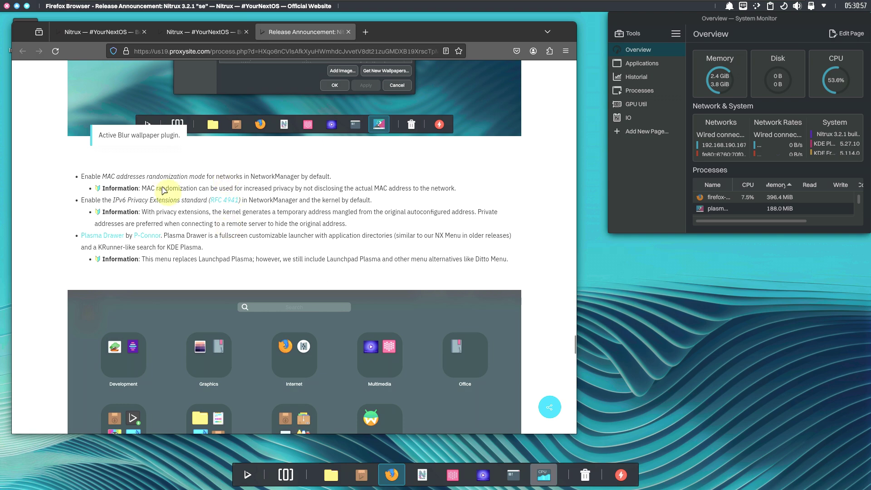
scroll(258, 259, down, 5)
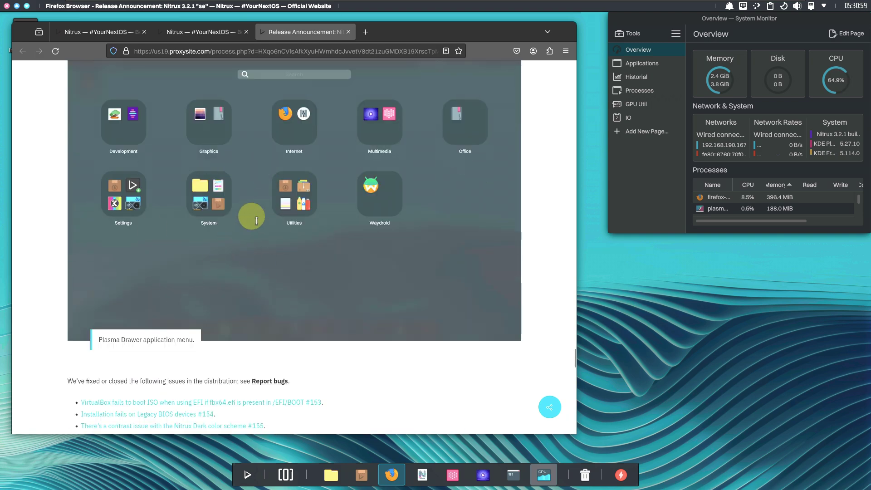
scroll(287, 195, down, 1)
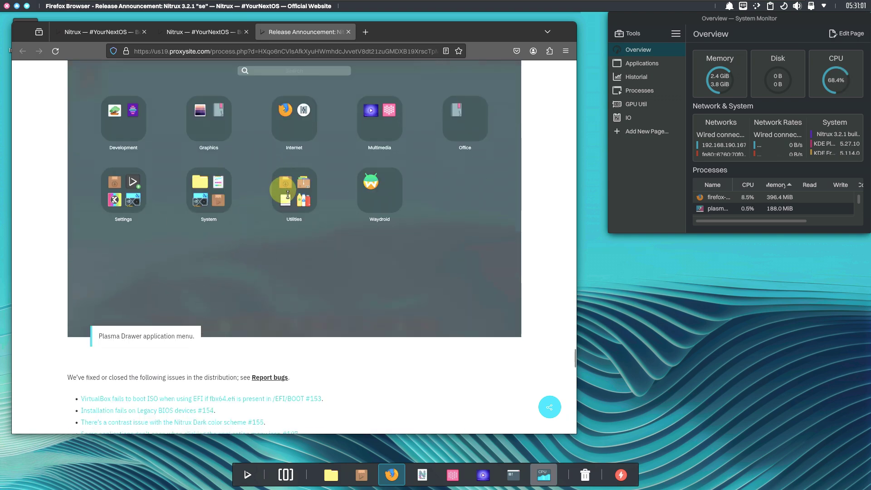
scroll(287, 195, down, 13)
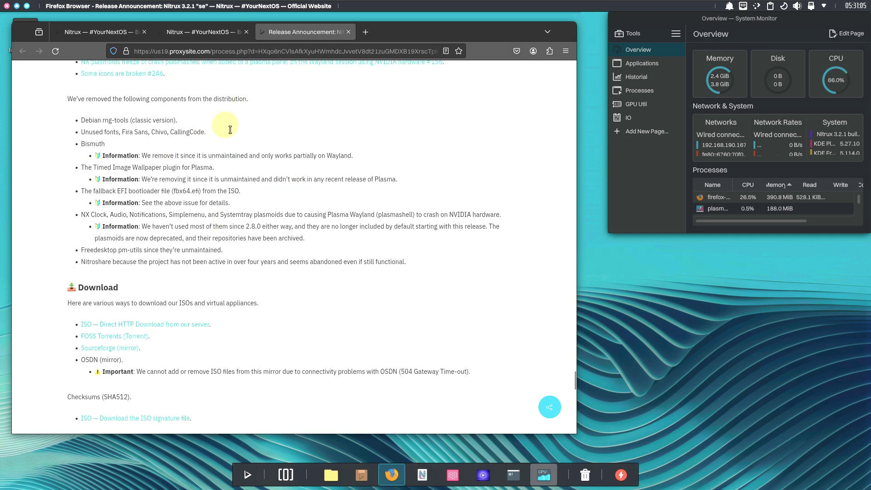
scroll(235, 143, down, 5)
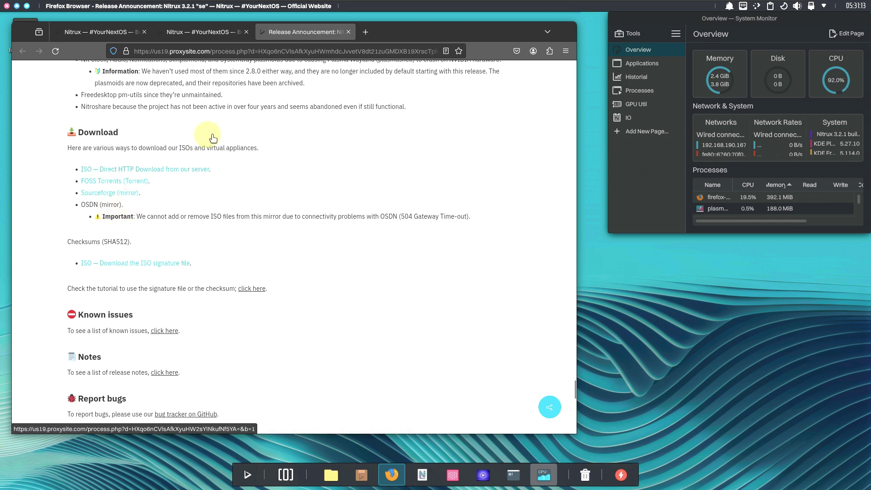
click(152, 175)
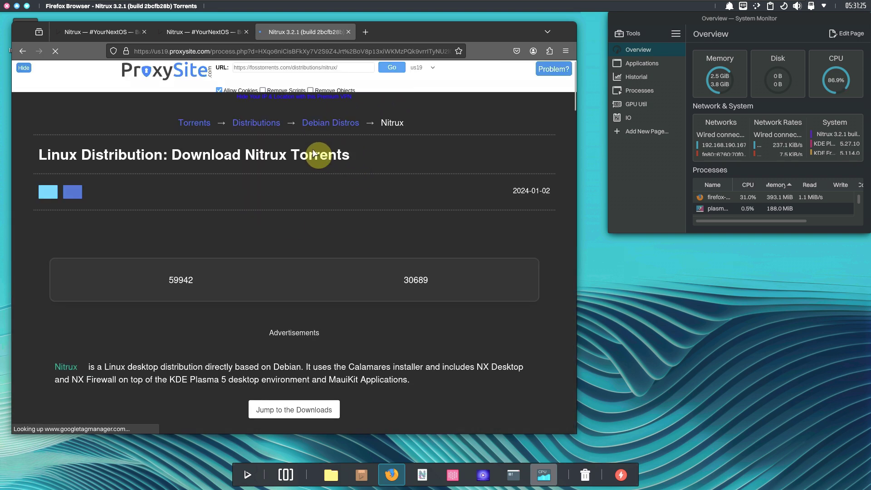
scroll(318, 155, down, 5)
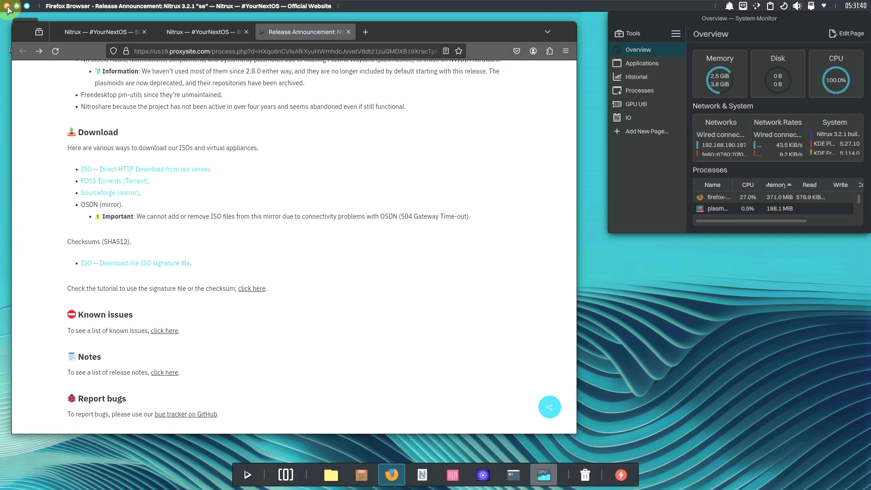
Hide Firefox, launch Station from the dock, and enlarge its window at the upper left
key(super+d)
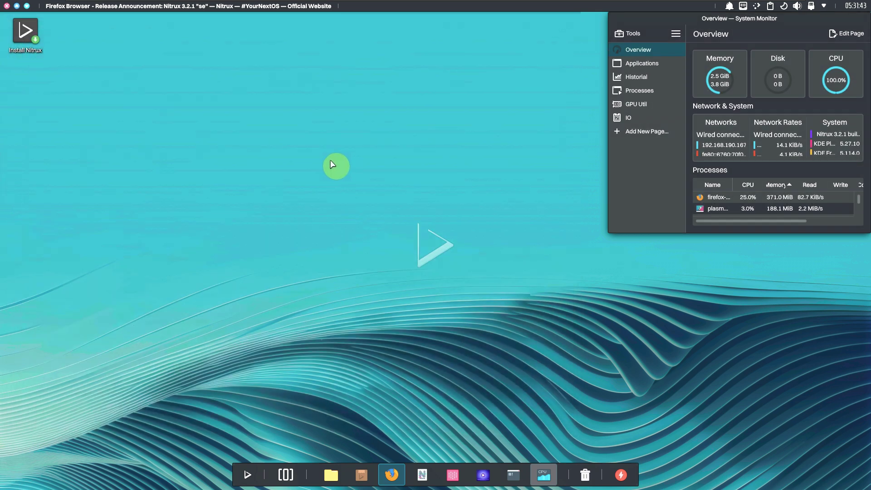
click(194, 136)
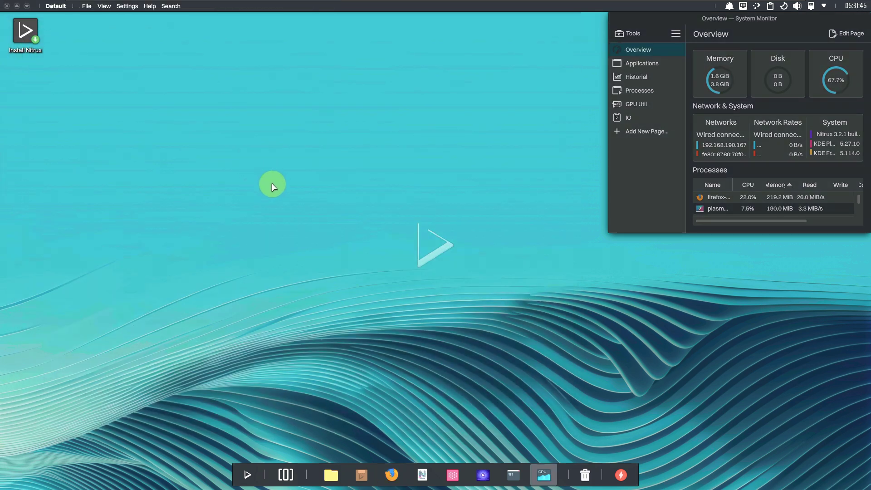
click(513, 475)
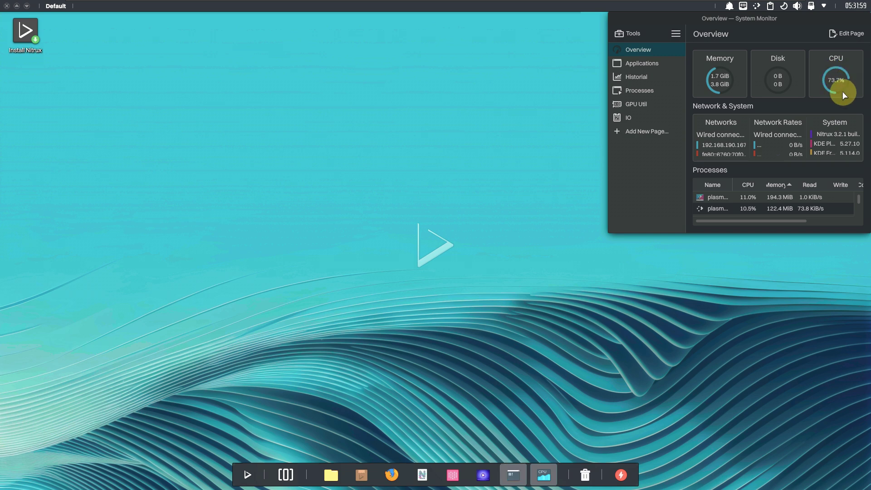
drag(459, 113, 196, 39)
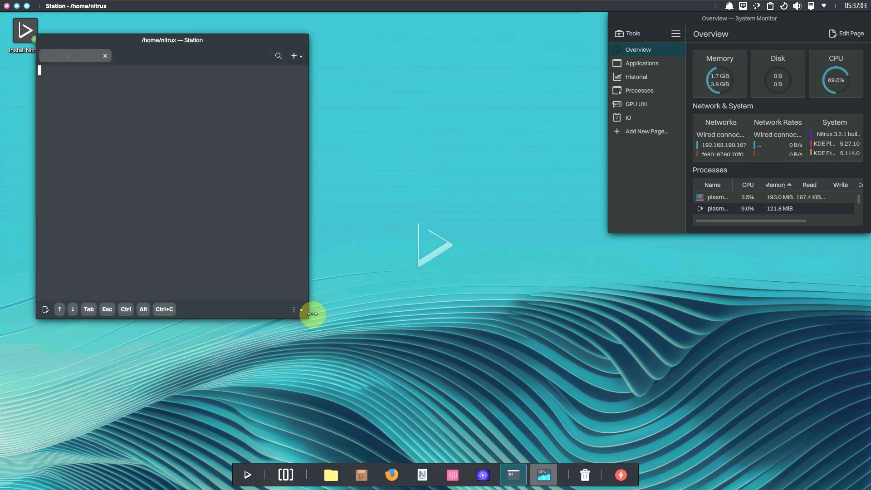
drag(306, 318, 587, 444)
drag(337, 44, 321, 35)
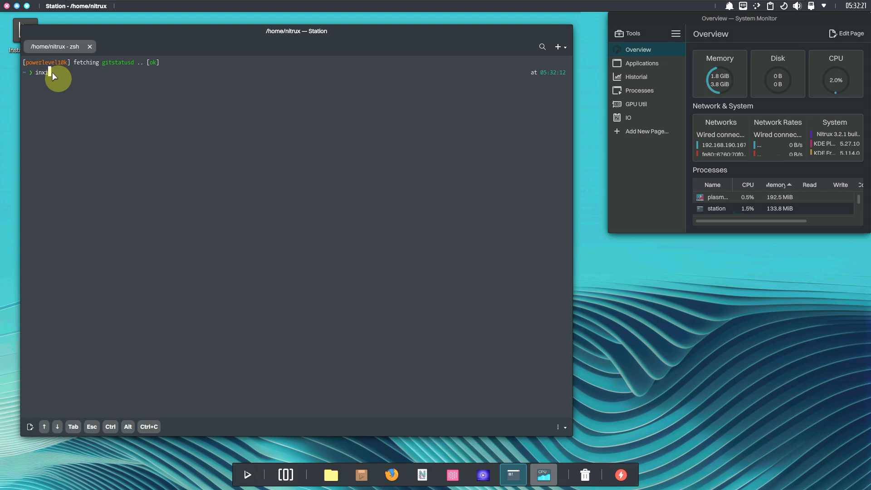
Run inxi and inxi -b for the short and basic system summaries
text(i)
key(Return)
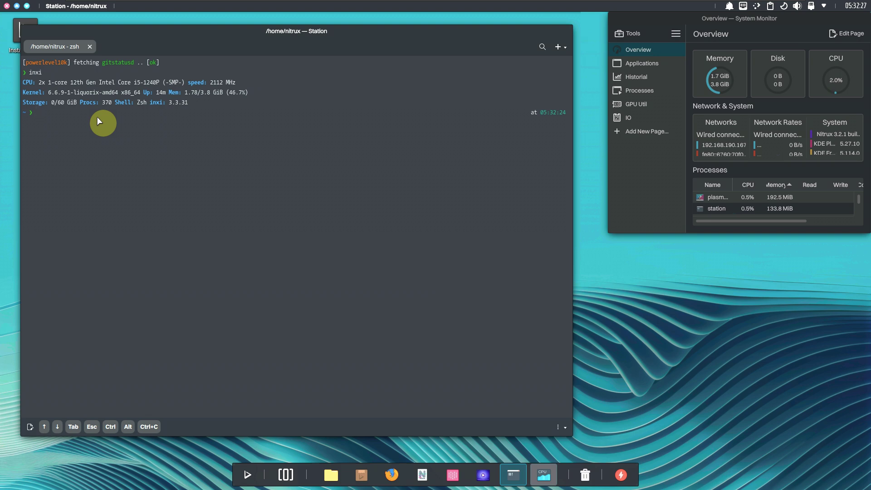
text(inxi -b)
key(Return)
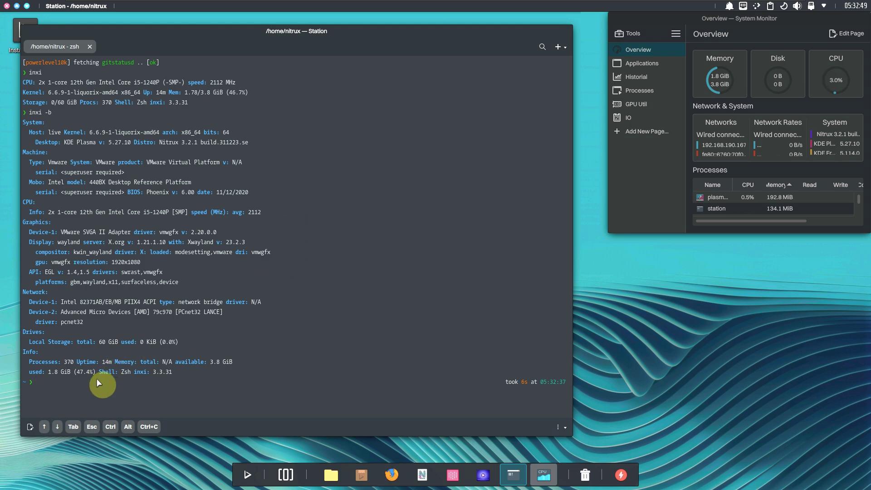
Run inxi -G for graphics details and cat /etc/issue for the login banner
text(inxi -G)
key(Return)
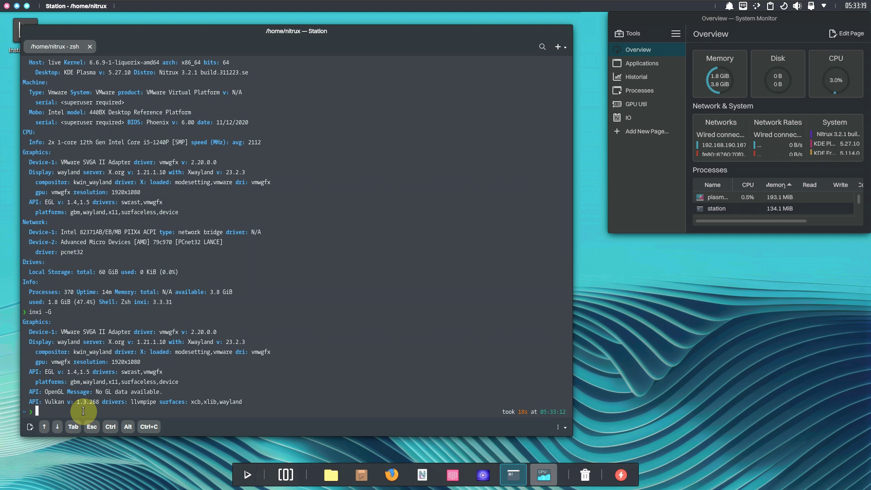
text(cat /etc/issue)
key(Return)
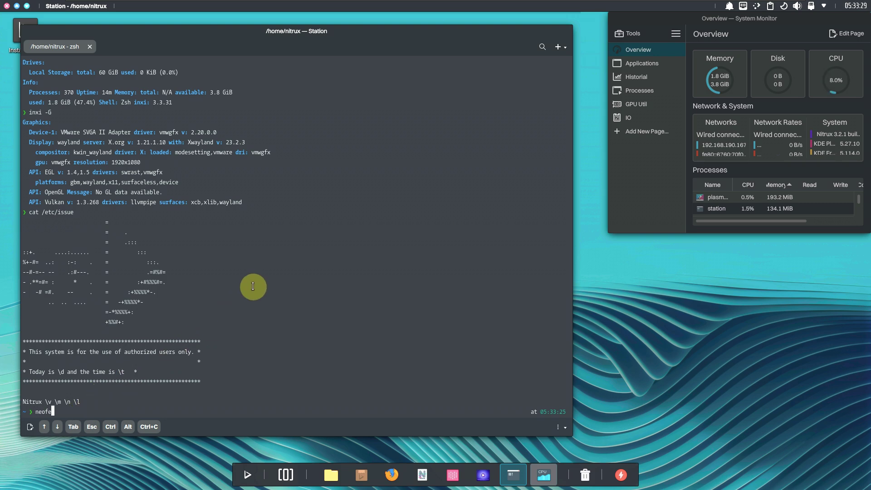
Try neofetch, then run inxi -F for the full hardware report with graphics, audio, drives and sensors
key(Return)
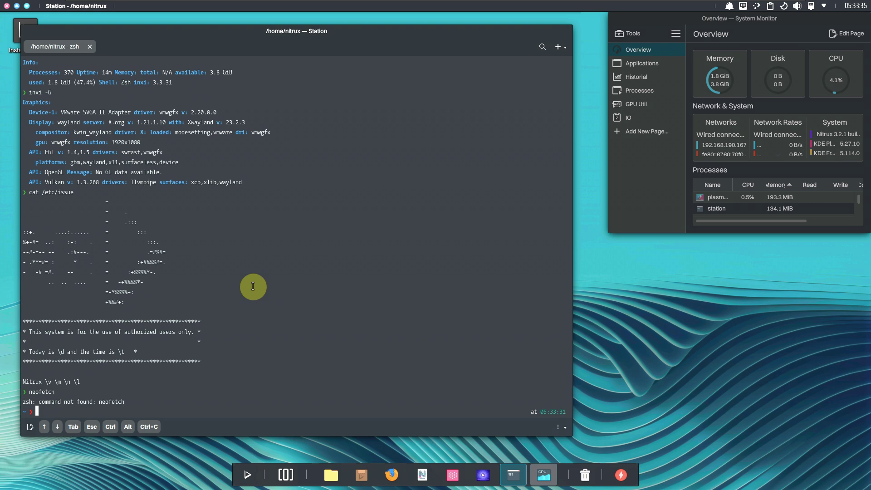
text(i -F)
key(Return)
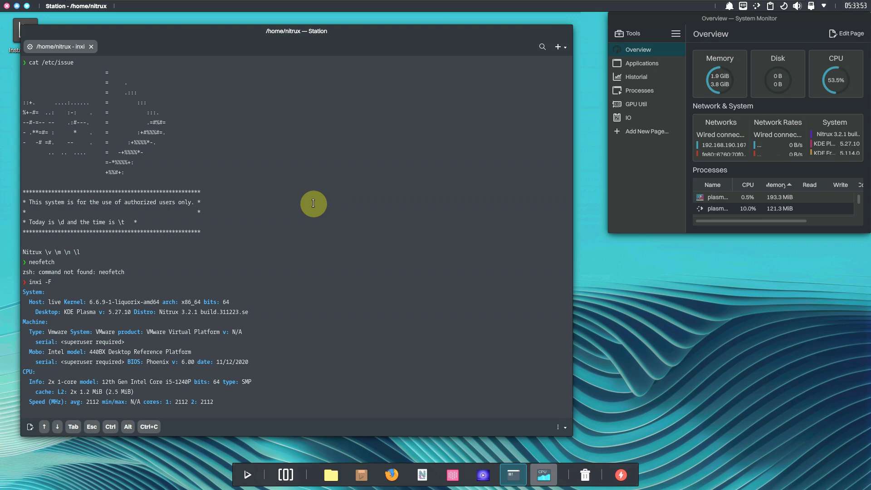
click(558, 49)
click(437, 213)
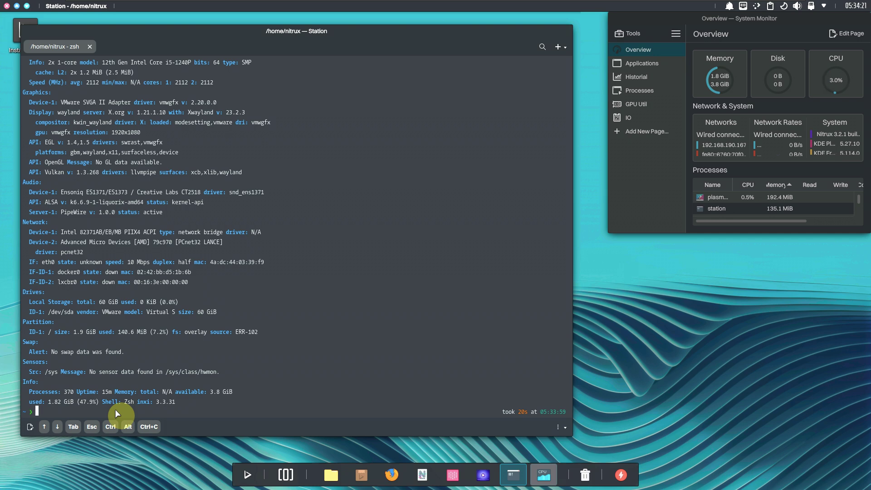
Run inxi -sv8 and scroll through the verbose report, from CPU vulnerabilities to repos and top processes
text(inxi -sv8)
key(Return)
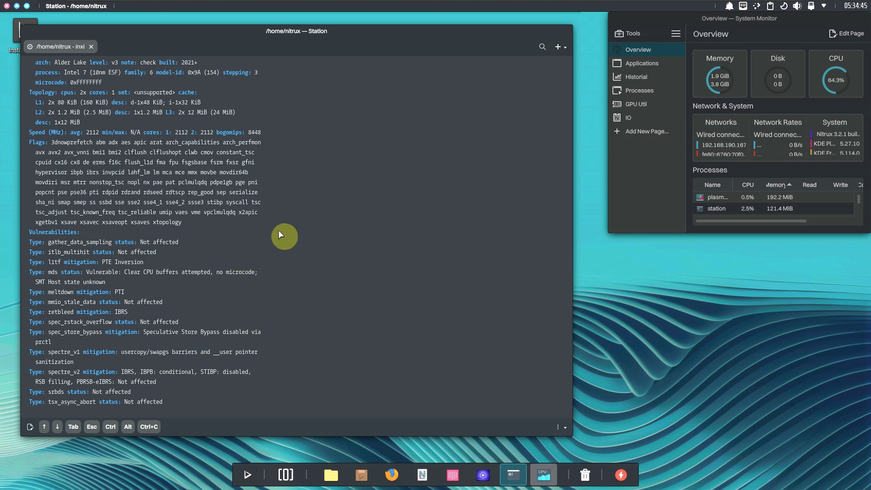
scroll(279, 230, down, 20)
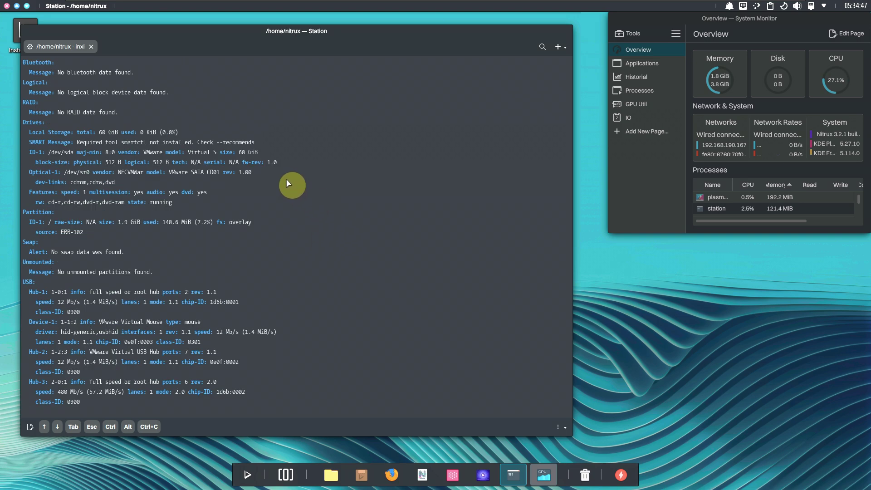
scroll(168, 188, down, 7)
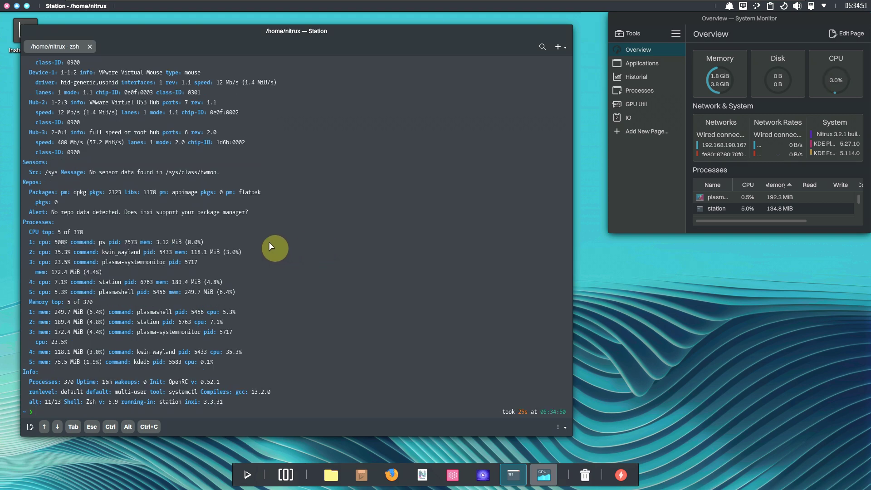
scroll(281, 257, up, 5)
scroll(282, 257, up, 20)
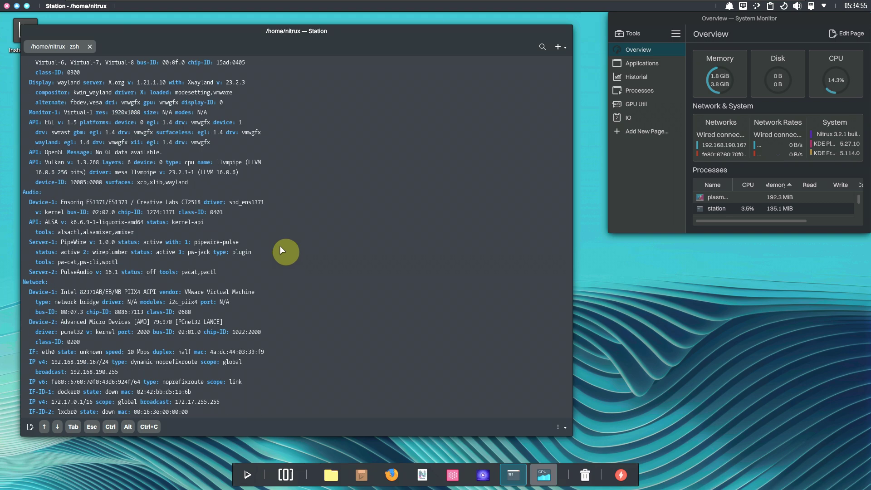
scroll(208, 279, up, 4)
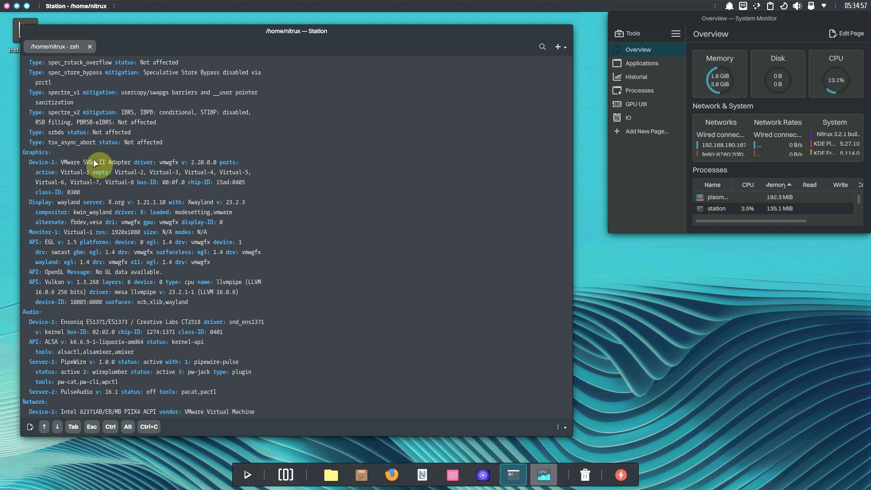
scroll(239, 286, up, 11)
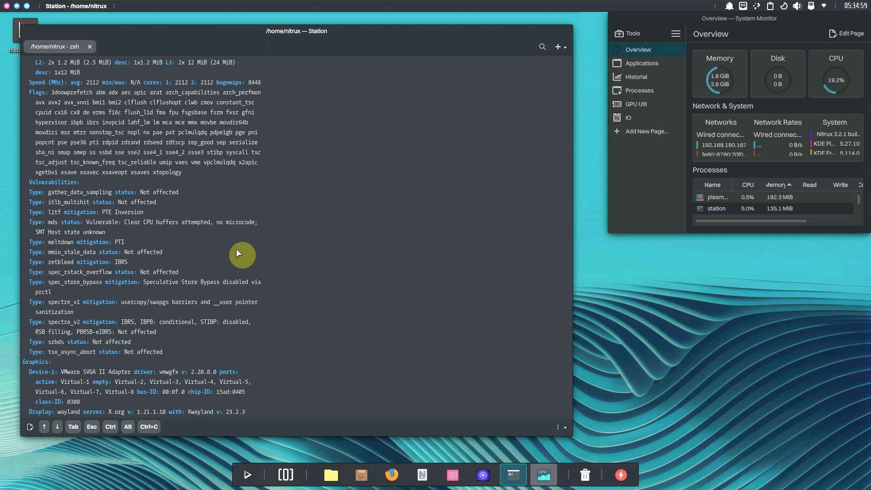
scroll(238, 253, up, 10)
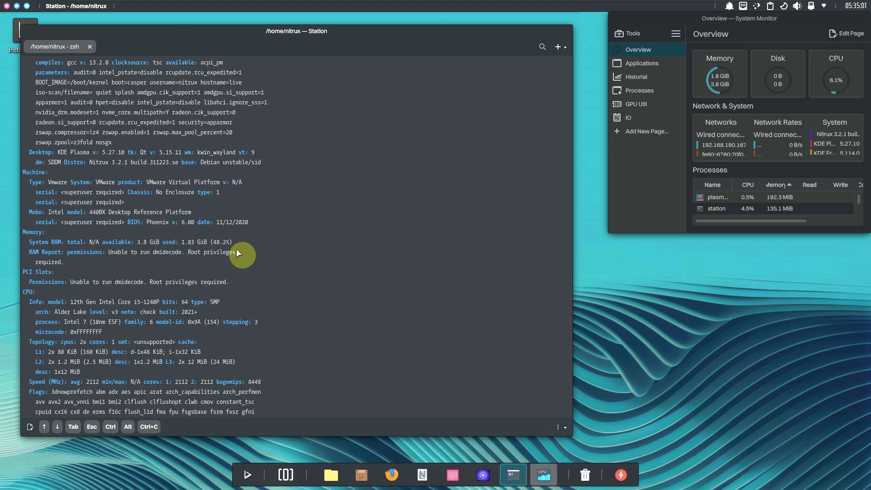
scroll(236, 250, up, 1)
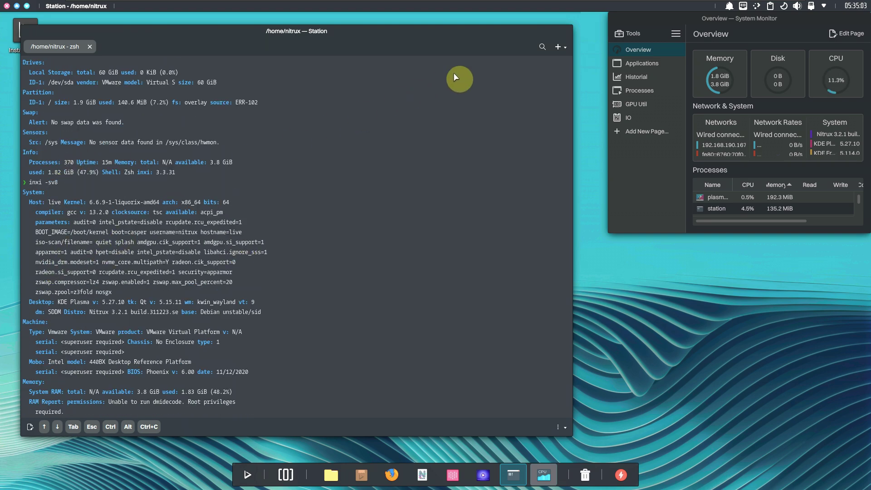
scroll(356, 218, down, 10)
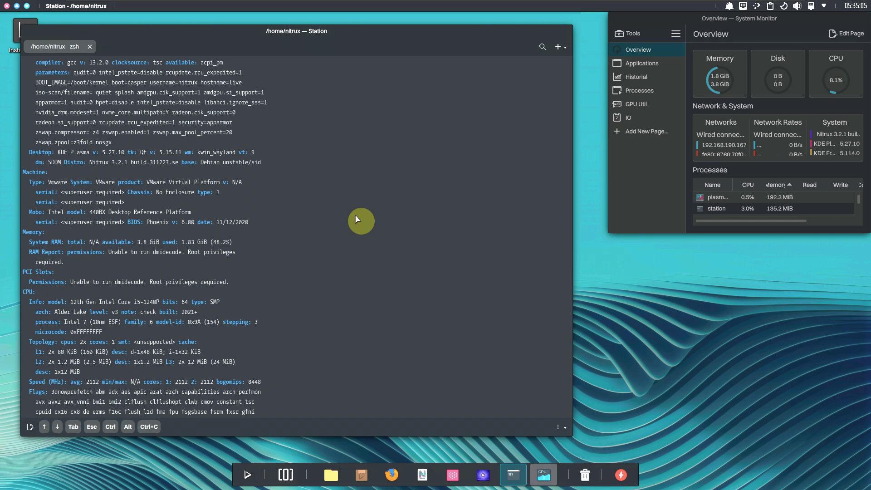
scroll(356, 217, down, 20)
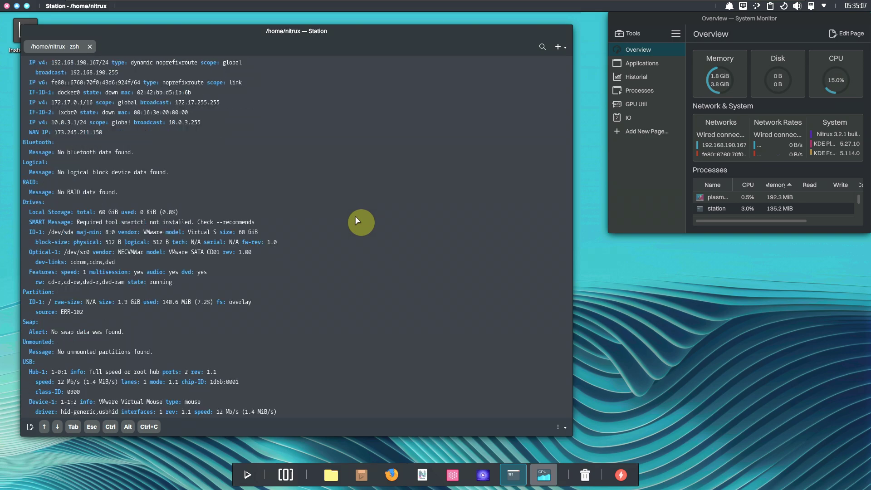
scroll(355, 216, down, 4)
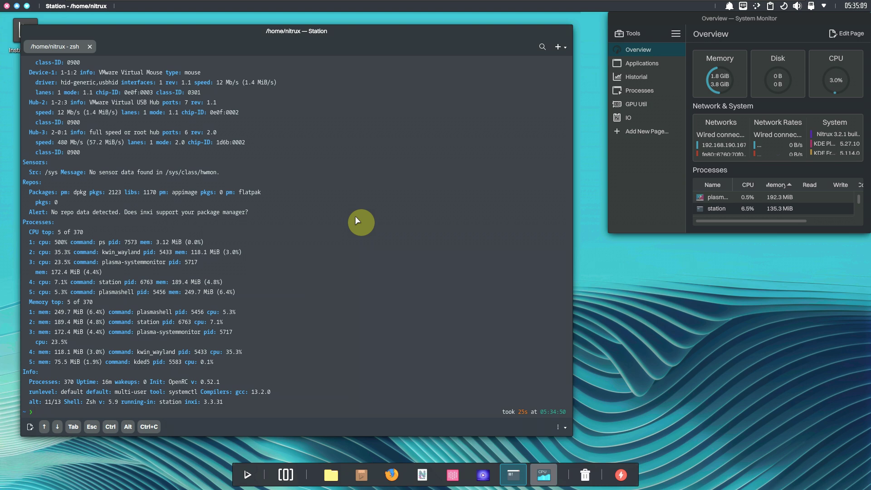
Run htop to view live processes, then close it and the Station window
text(op)
key(Return)
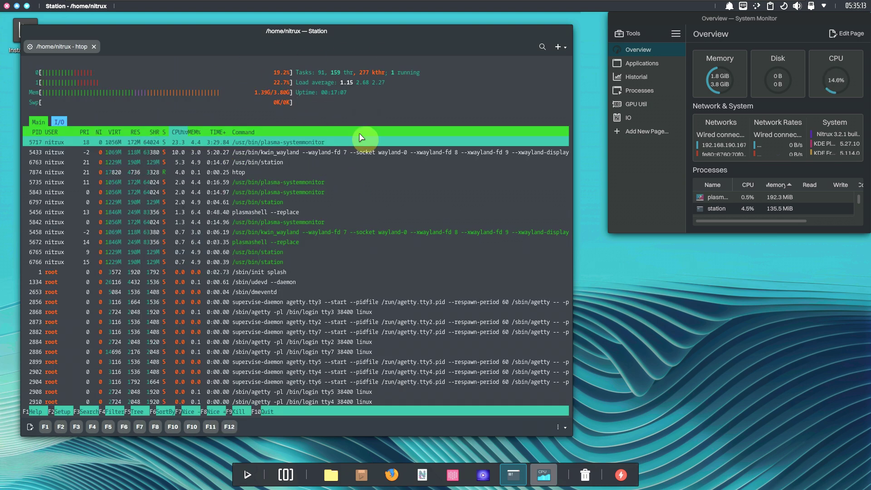
click(94, 47)
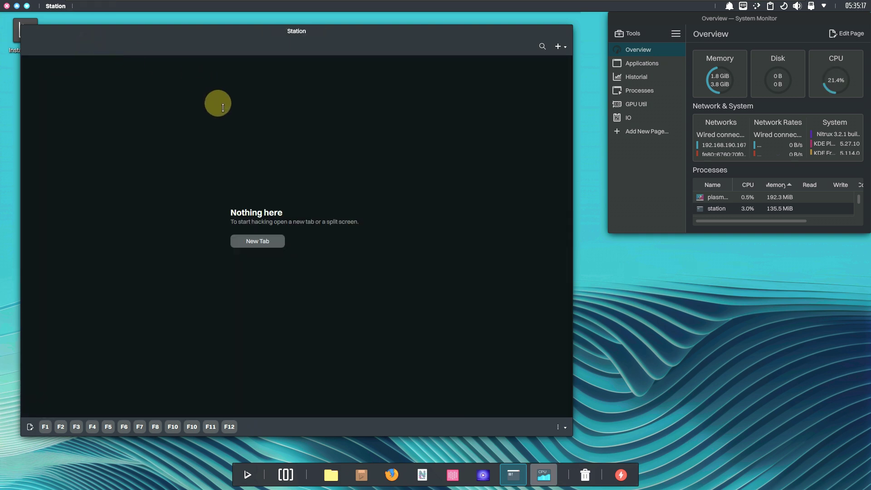
click(7, 6)
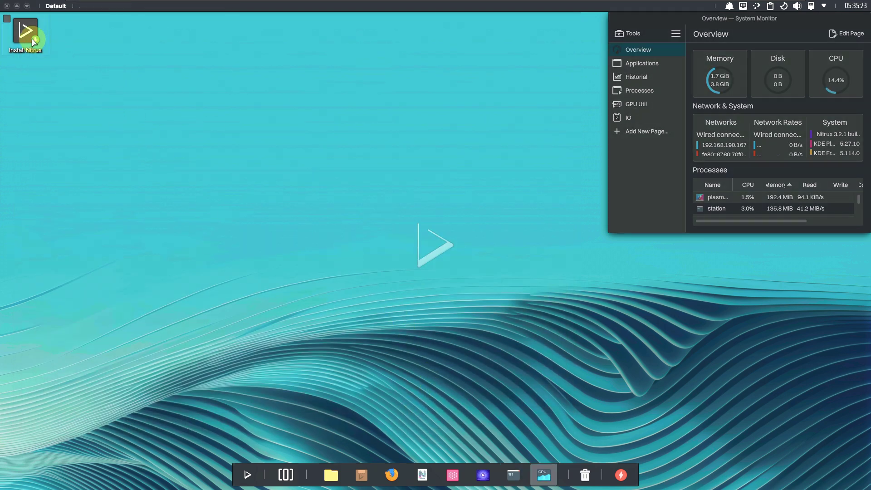
Launch the Nitrux installer from the Install Nitrux desktop icon
right_click(33, 41)
click(181, 49)
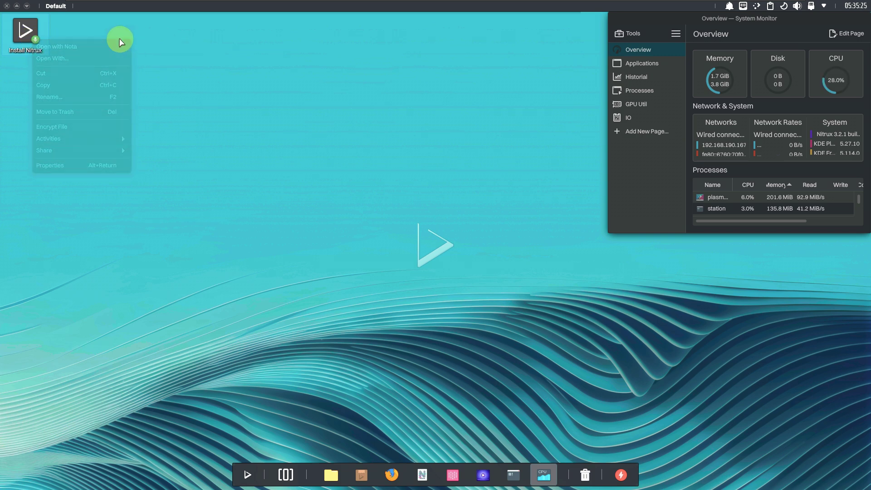
click(38, 39)
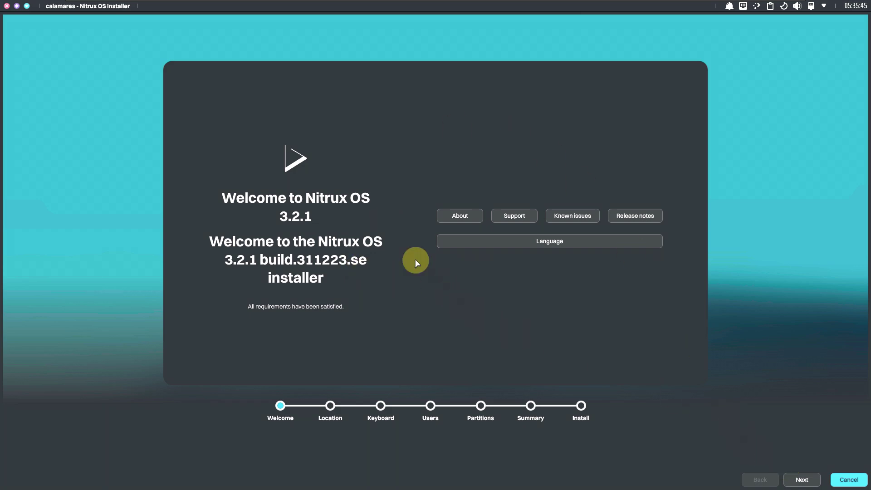
Set the installer's timezone to America / Los Angeles
click(514, 240)
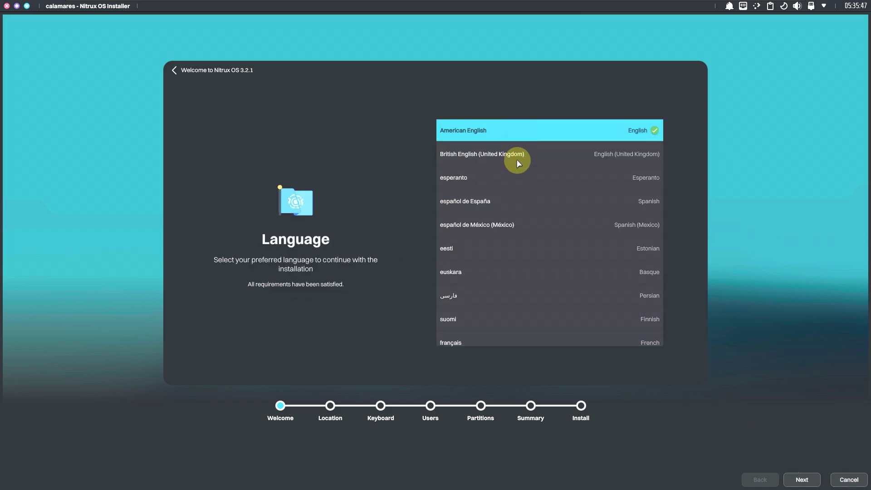
scroll(515, 190, down, 5)
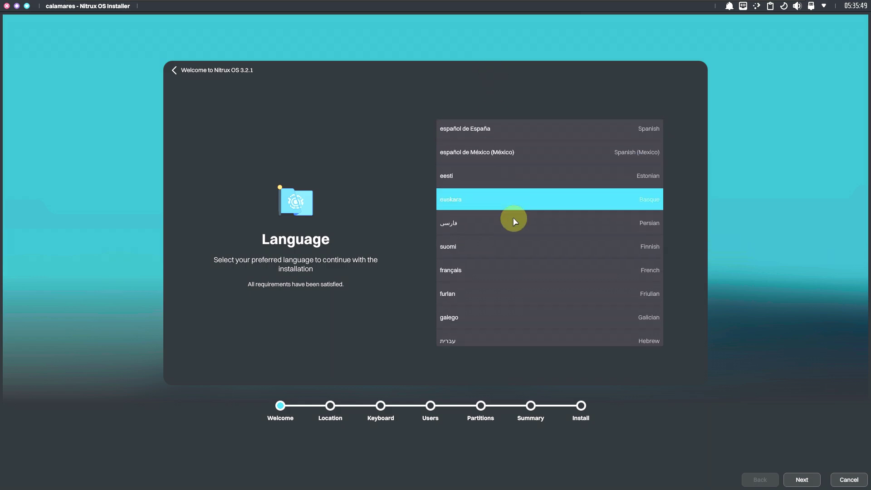
scroll(514, 221, down, 10)
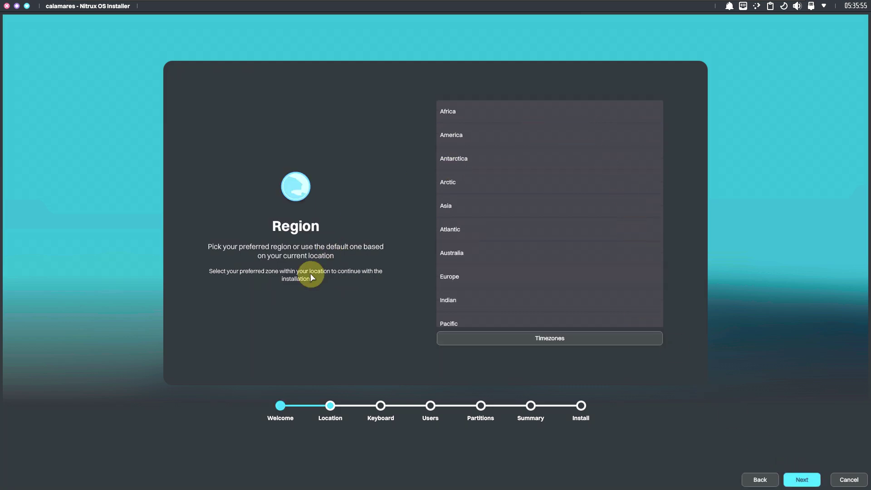
click(487, 137)
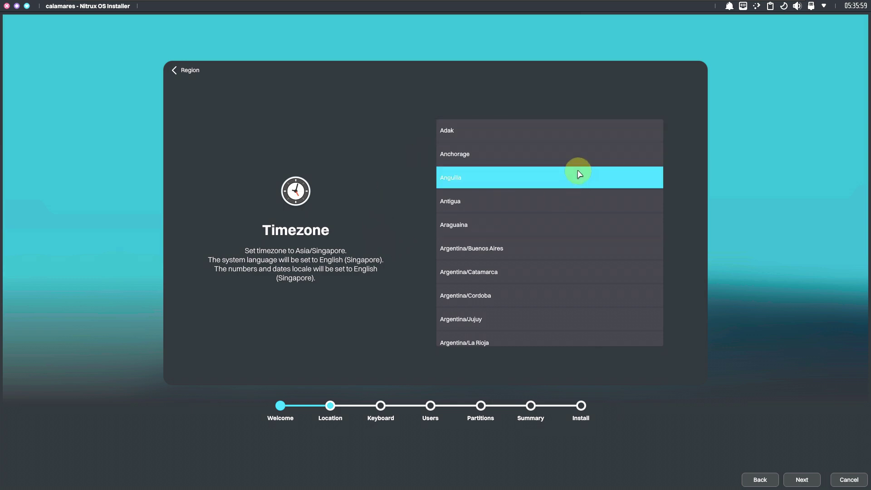
scroll(577, 171, down, 5)
scroll(578, 172, down, 5)
scroll(578, 172, down, 10)
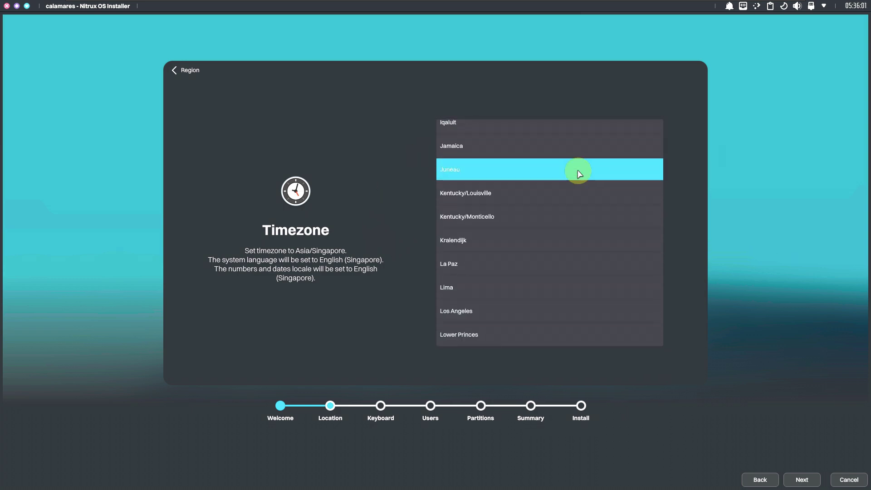
click(544, 130)
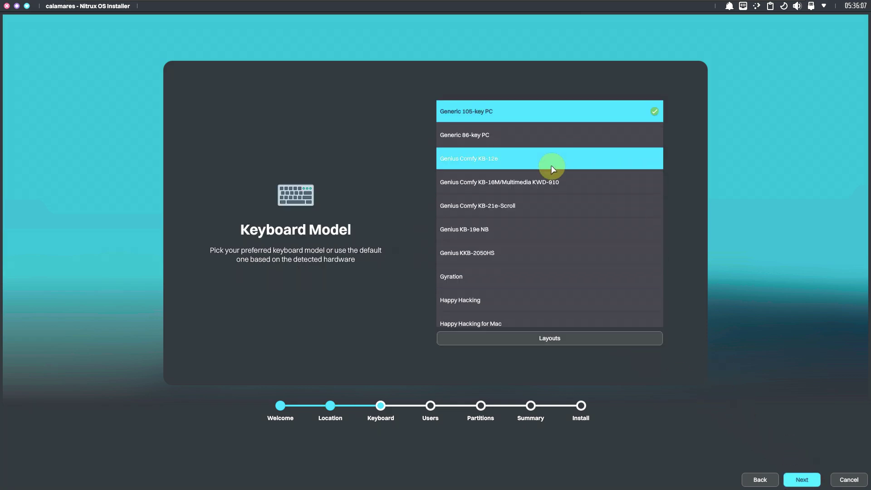
Choose Dell as the keyboard model and advance to the Users step
scroll(551, 167, up, 4)
scroll(550, 169, up, 6)
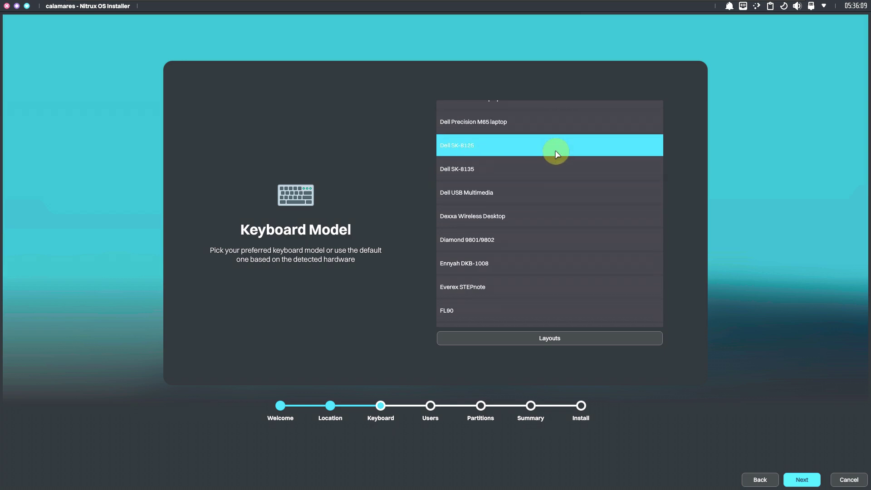
scroll(557, 154, up, 3)
click(527, 206)
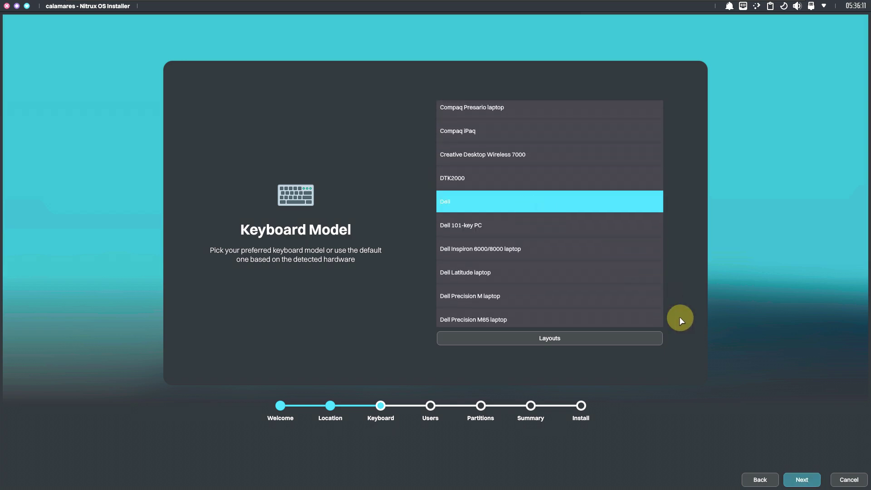
click(801, 480)
click(801, 480)
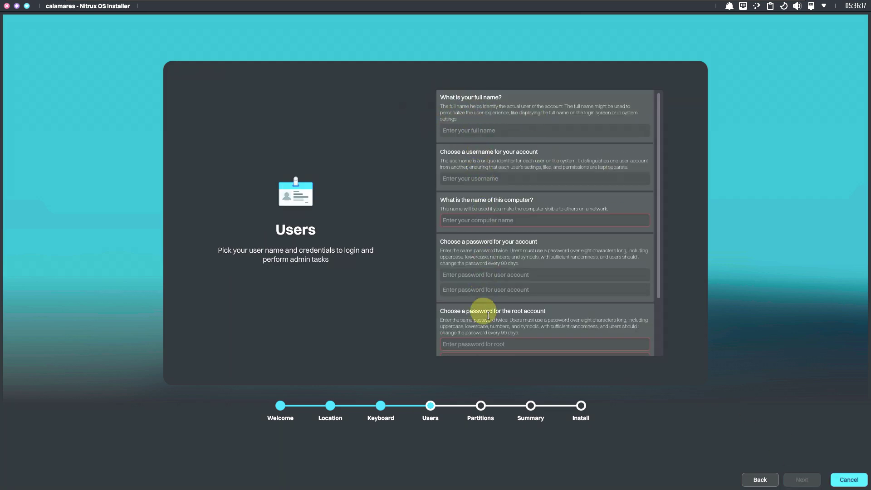
Leave automatic login off and disable password strength validation on the Users page
scroll(486, 279, down, 2)
scroll(485, 279, down, 1)
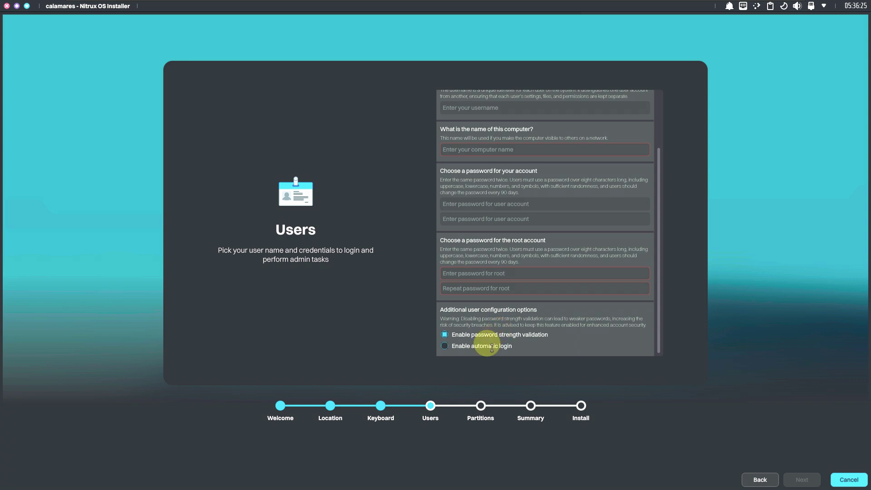
click(491, 346)
click(491, 346)
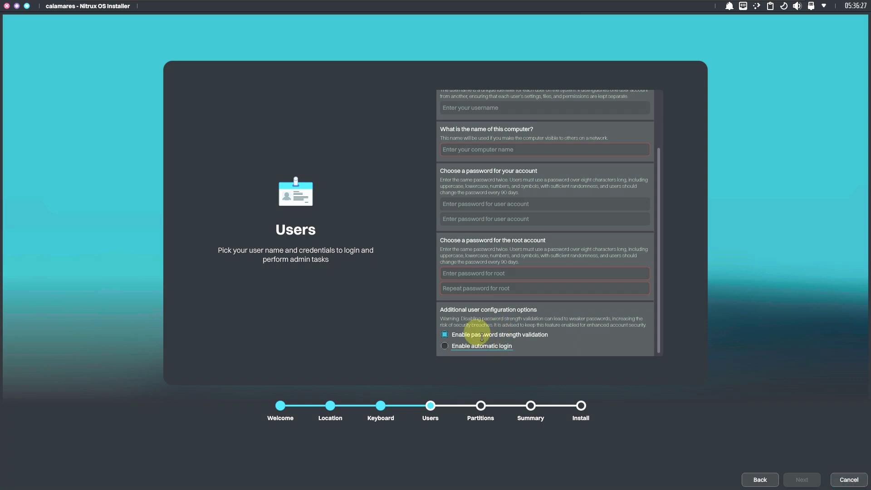
click(482, 337)
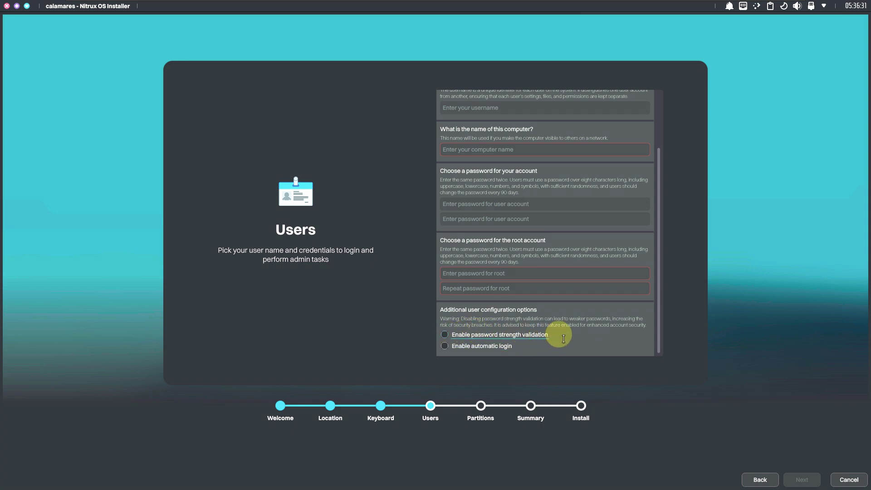
scroll(562, 336, up, 5)
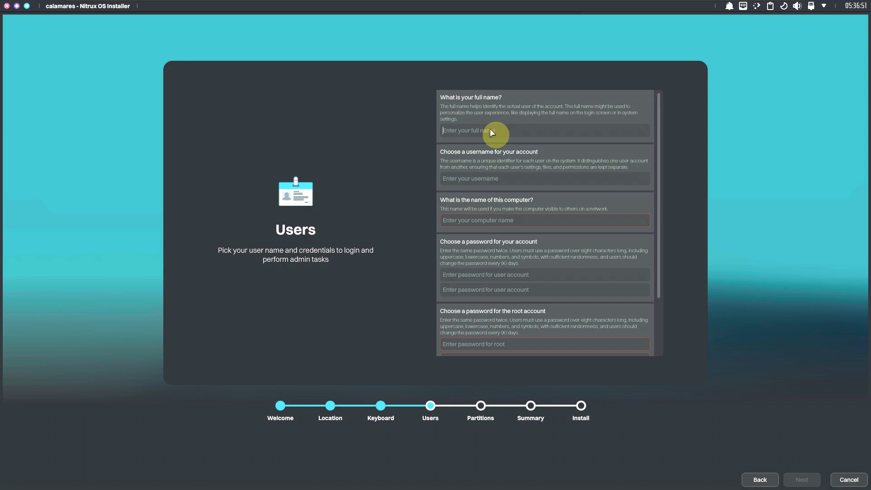
Enter the user name, the computer name and the account password twice
text(9to5linux)
text(runbox)
text(ing)
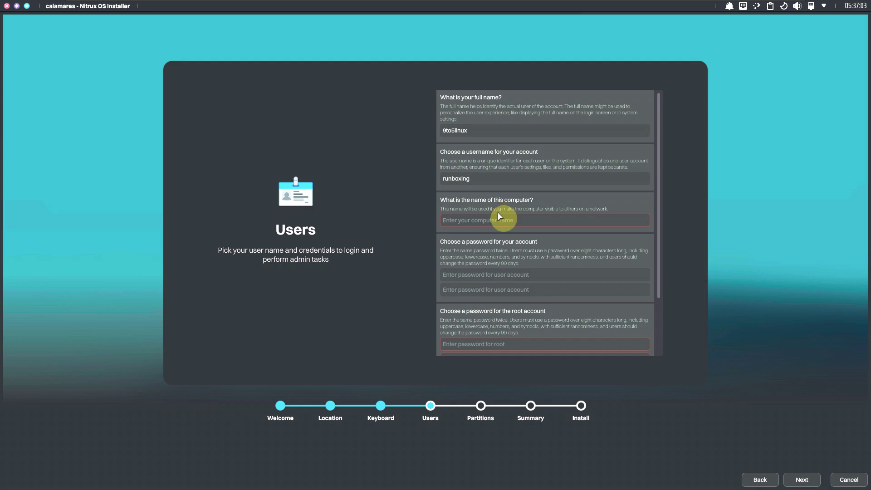
click(494, 222)
text(runboxing)
text(*****)
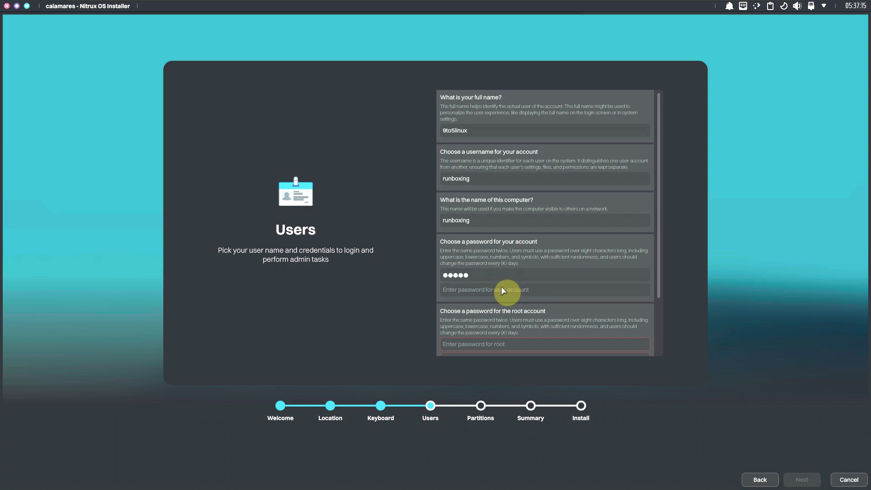
click(501, 287)
text(*****)
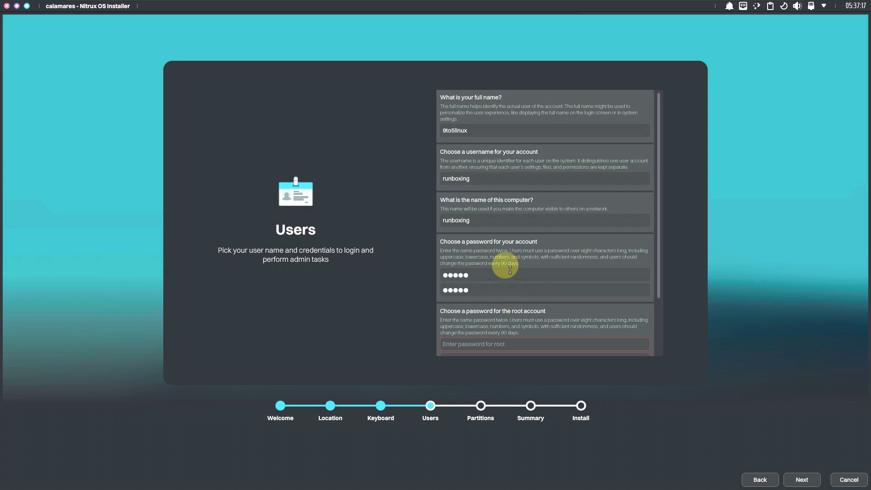
Enter the root password twice, keep strength validation off, and continue to Partitions
scroll(510, 270, down, 2)
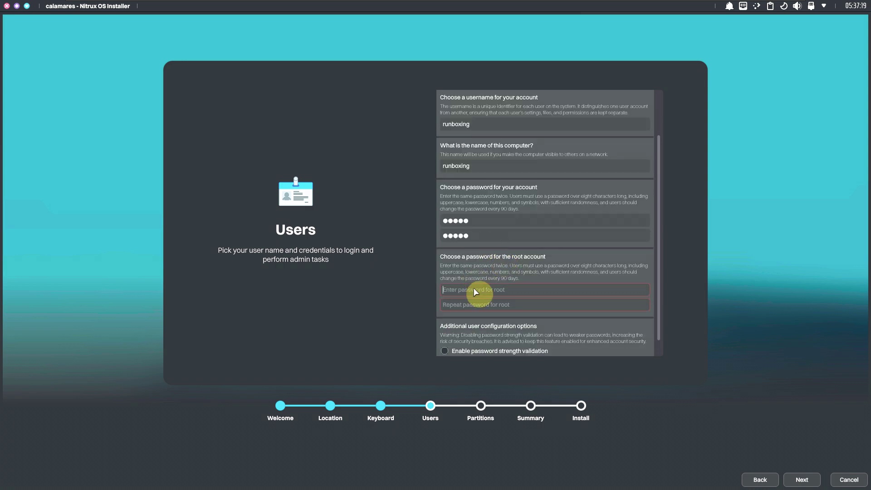
text(***4)
click(482, 304)
text(**345)
scroll(483, 299, down, 1)
click(492, 337)
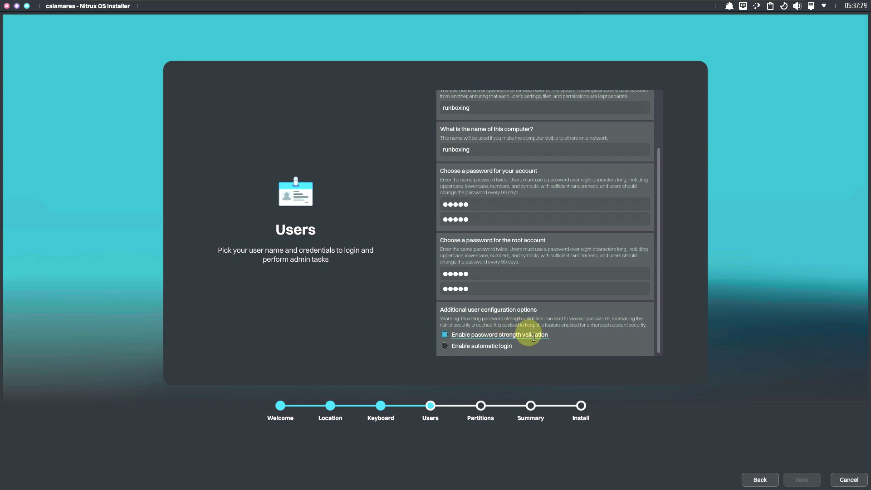
click(448, 334)
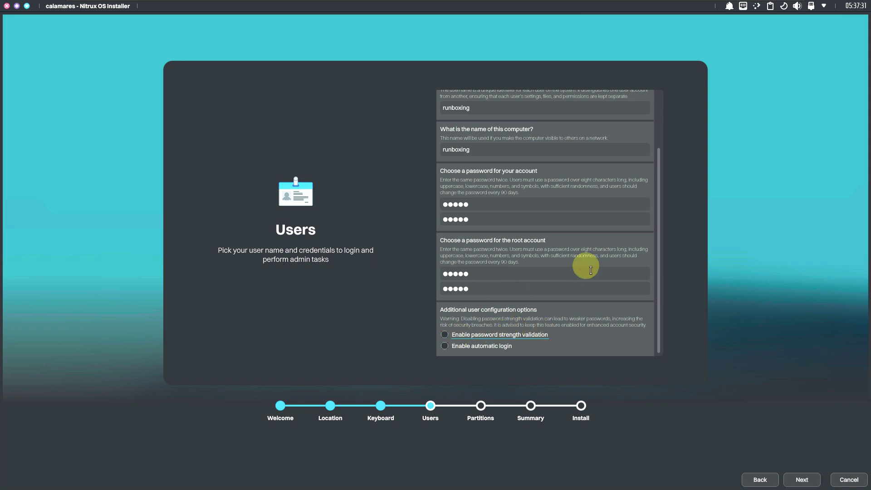
click(799, 478)
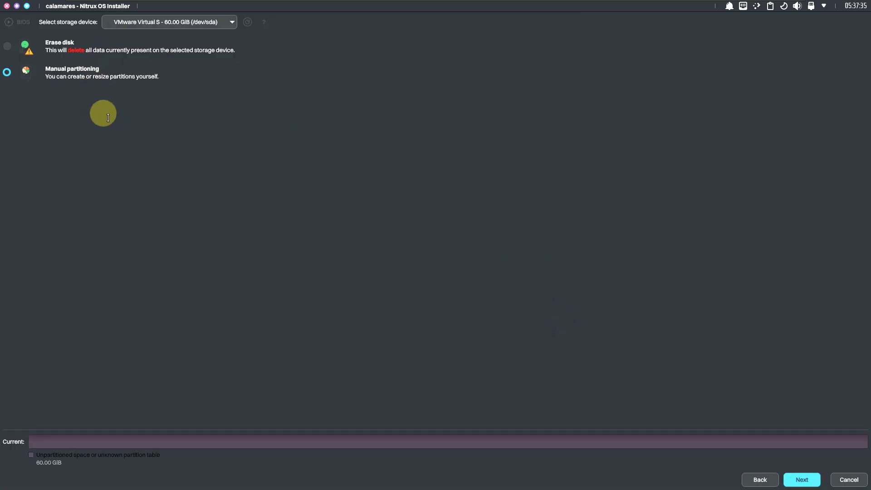
click(226, 22)
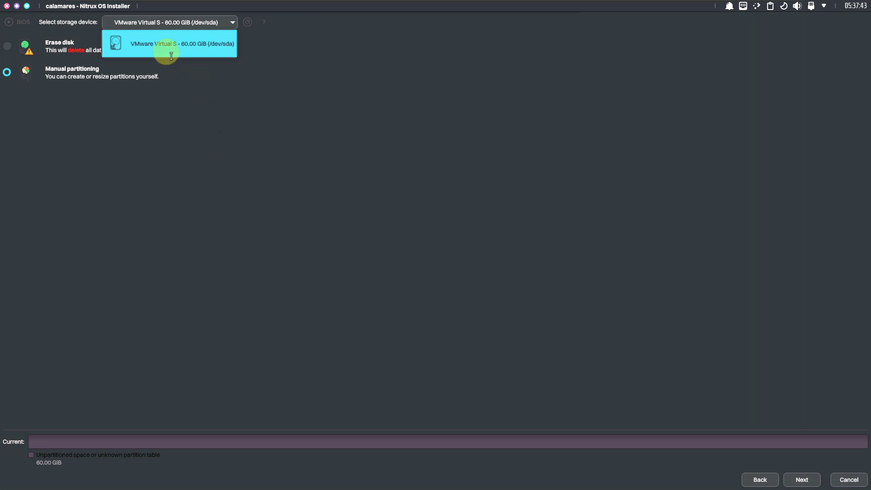
click(205, 165)
click(27, 46)
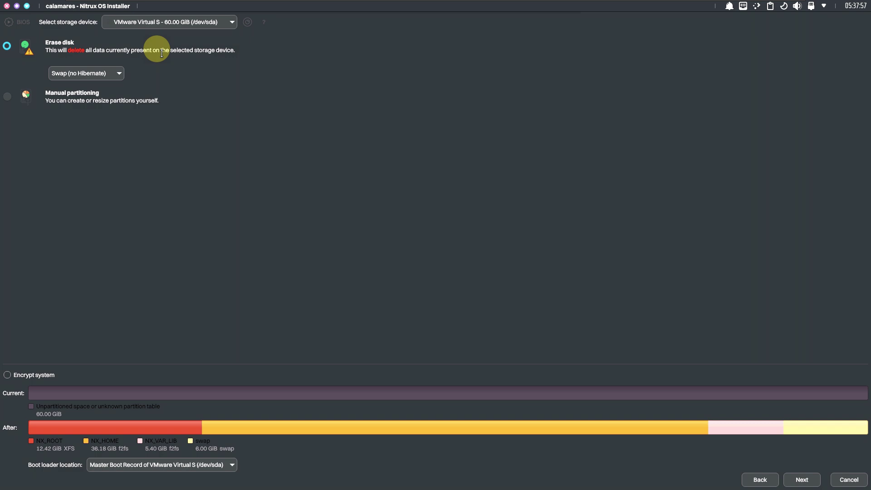
click(84, 96)
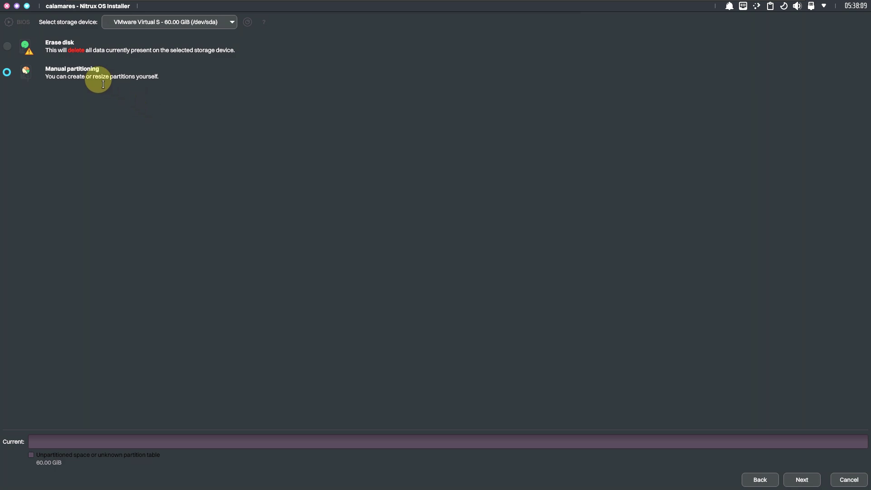
Choose Erase disk with Swap (no Hibernate) and switch on system encryption
click(13, 51)
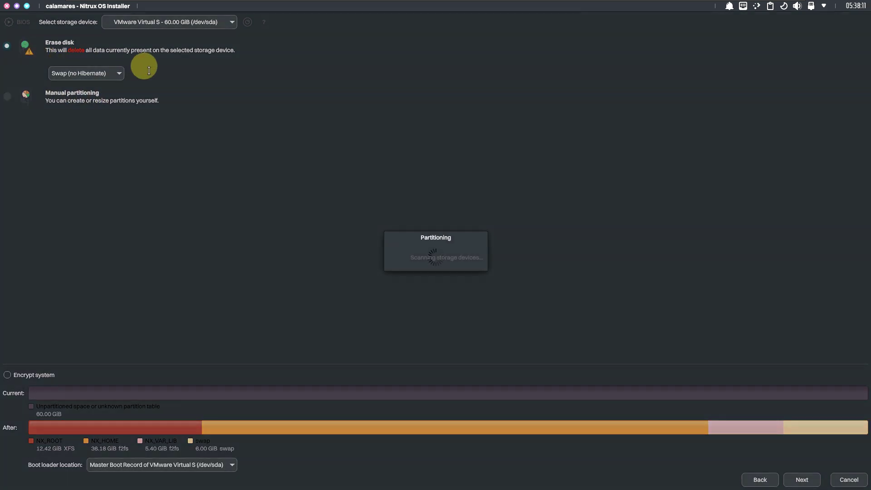
click(119, 74)
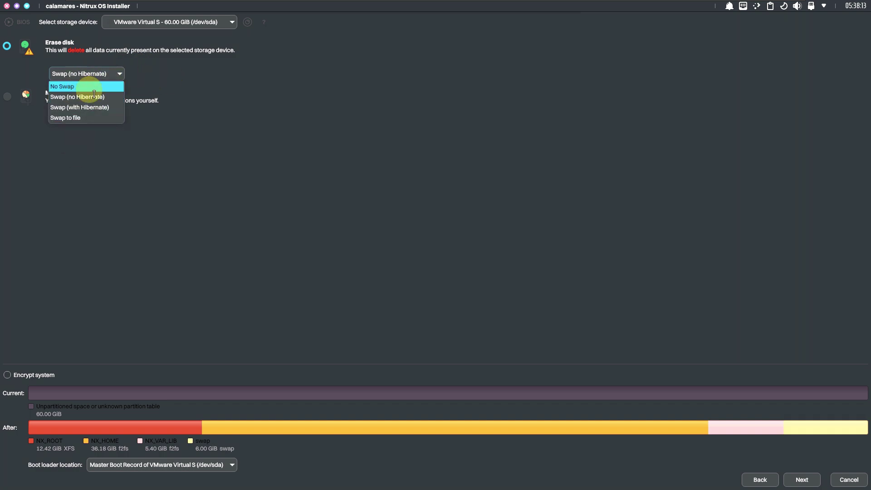
click(288, 98)
click(45, 376)
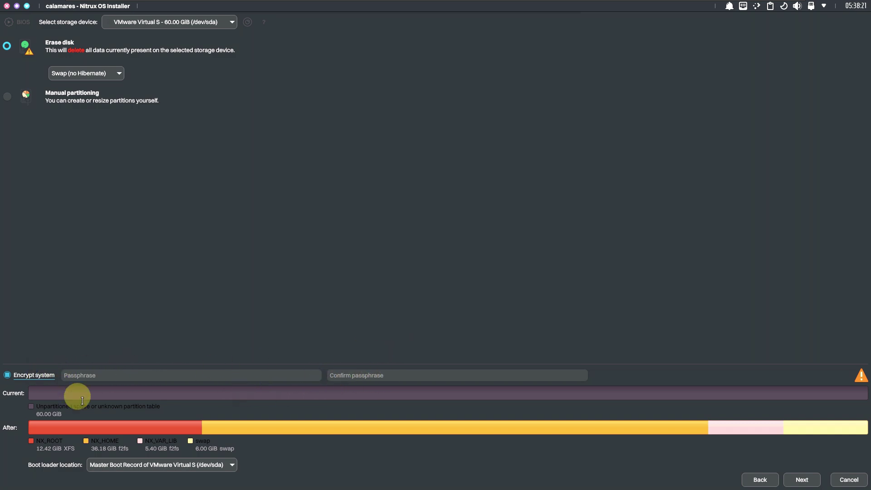
Keep the boot loader in the Master Boot Record and turn encryption back off
click(103, 464)
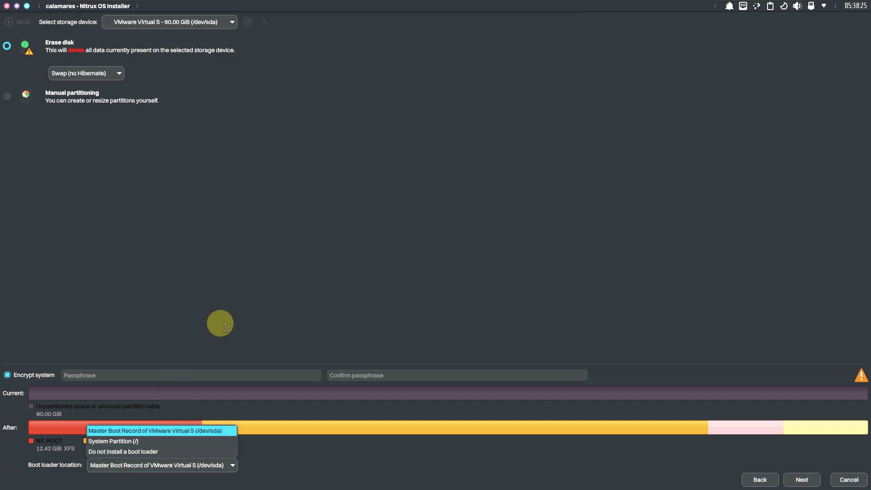
click(297, 301)
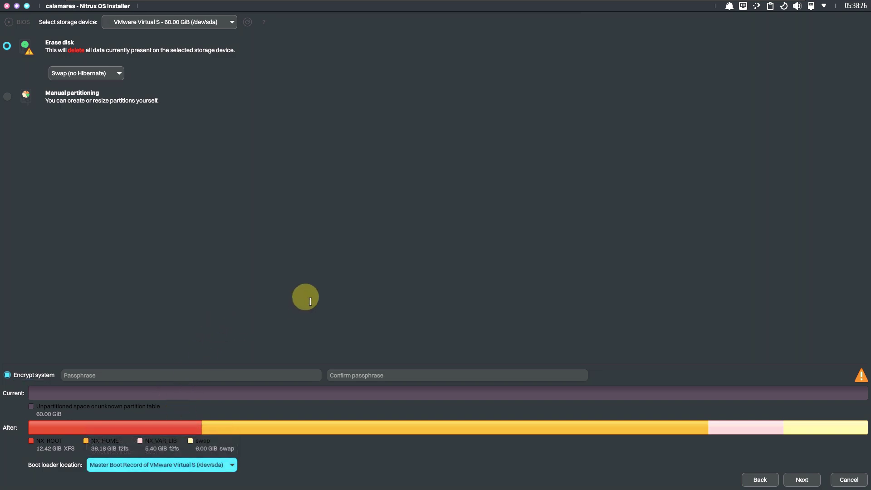
click(175, 465)
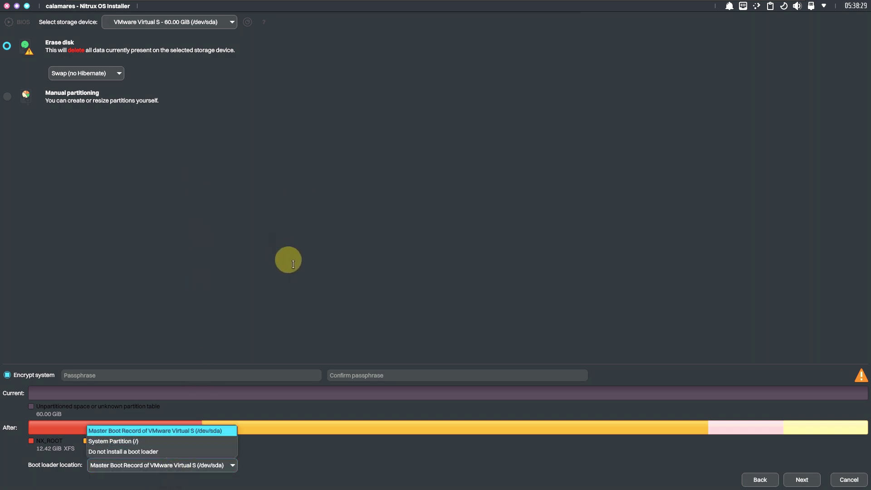
click(50, 297)
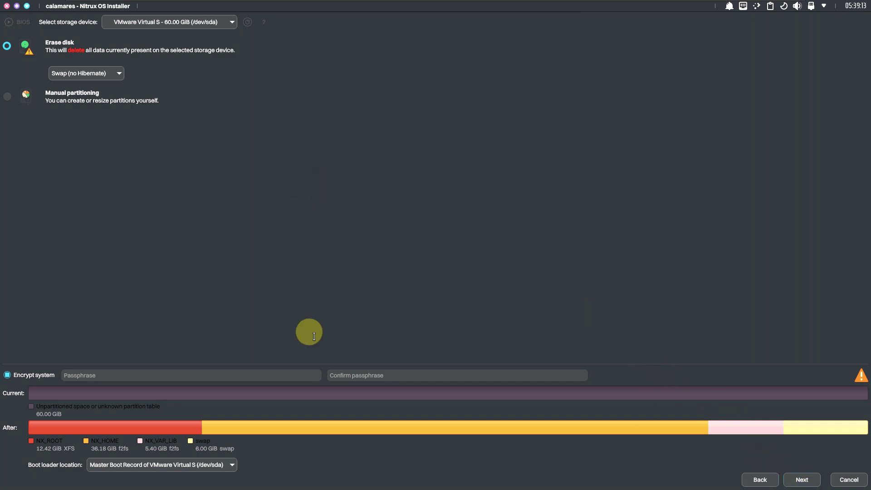
click(36, 378)
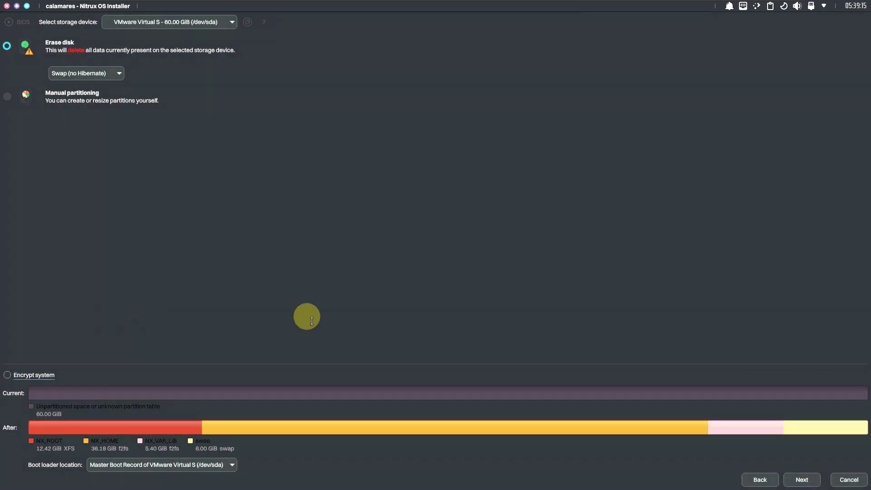
Advance to the Summary page, then cancel and confirm quitting the installer
click(802, 479)
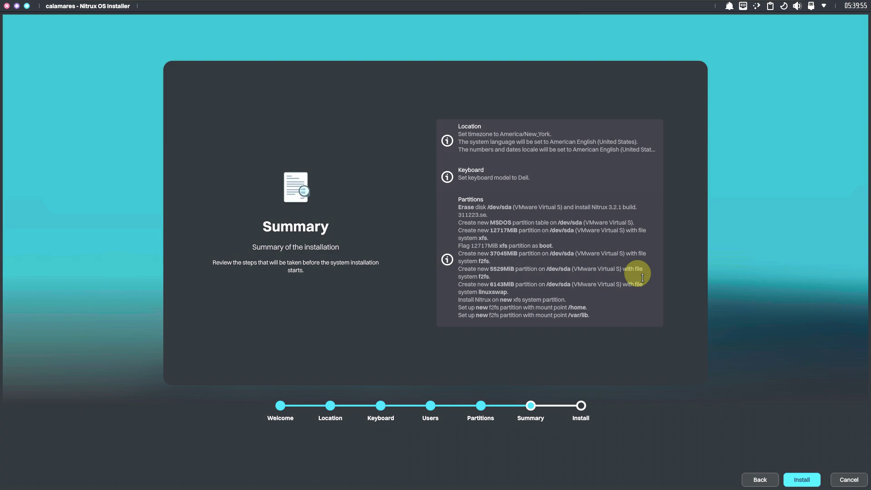
click(840, 478)
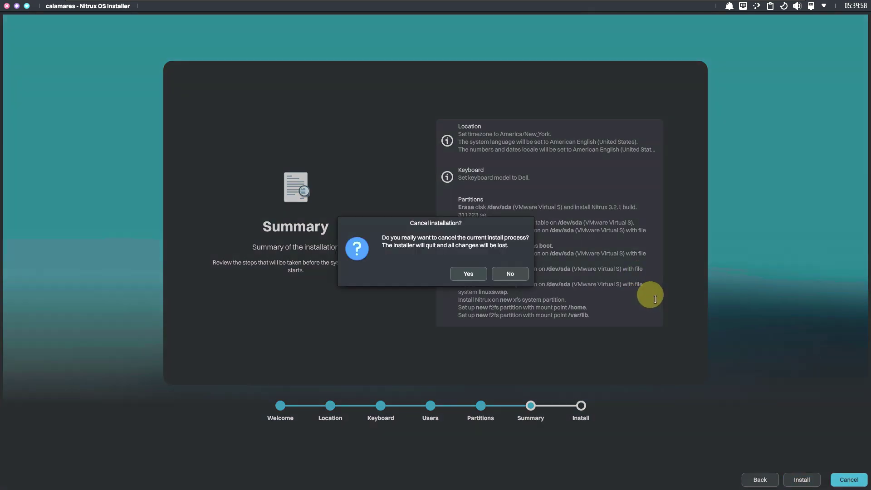
click(458, 275)
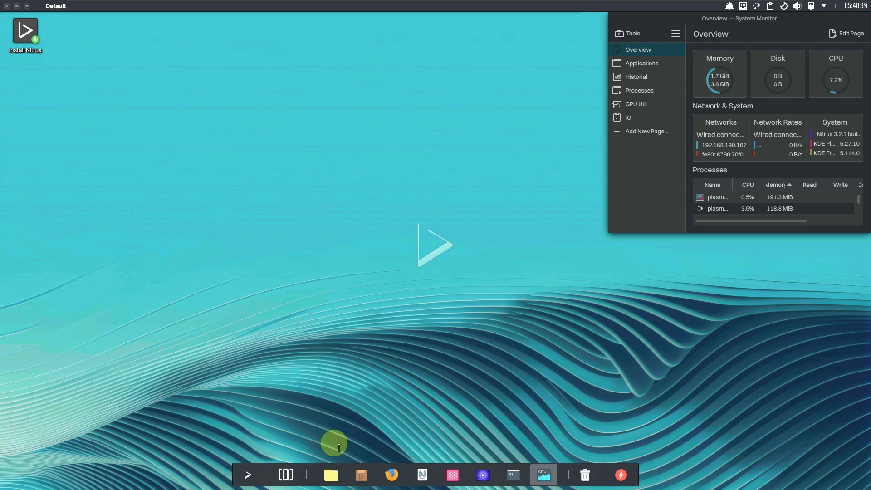
Launch the Index file manager from the dock's Files icon
click(333, 474)
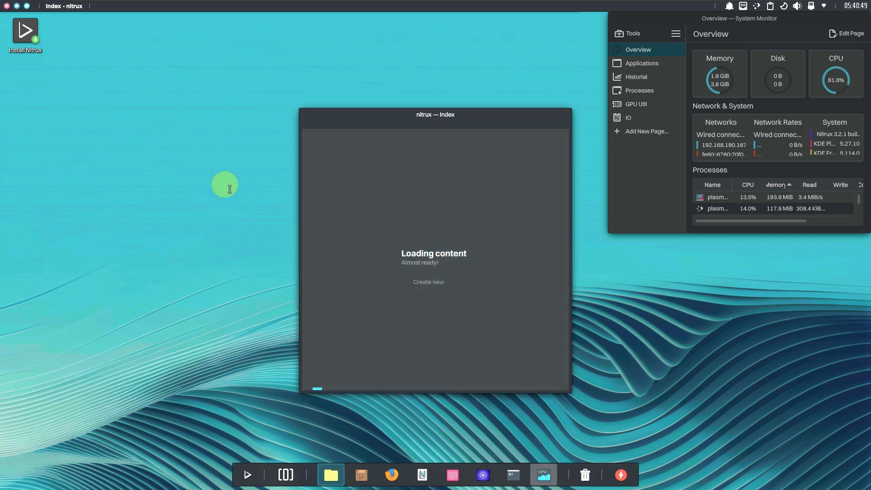
Move and enlarge the Index window, then try the NITRUX drive and dismiss its access error
drag(427, 119, 236, 62)
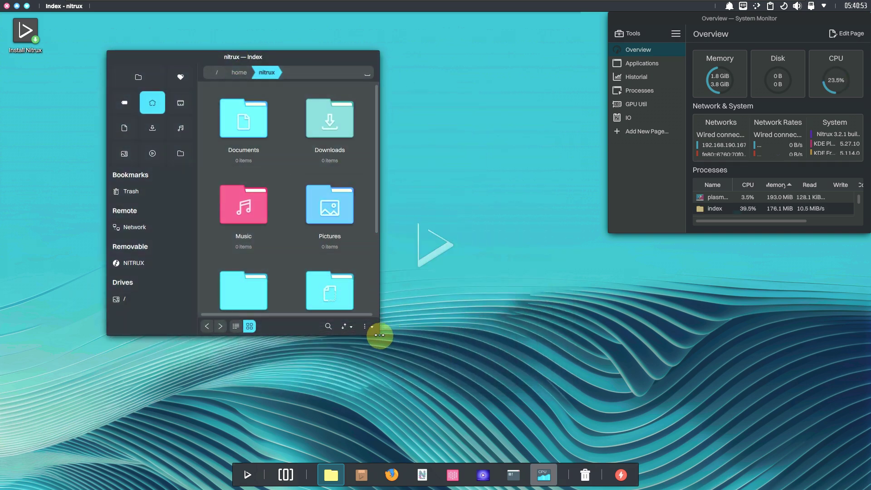
drag(381, 336, 590, 440)
drag(416, 69, 321, 35)
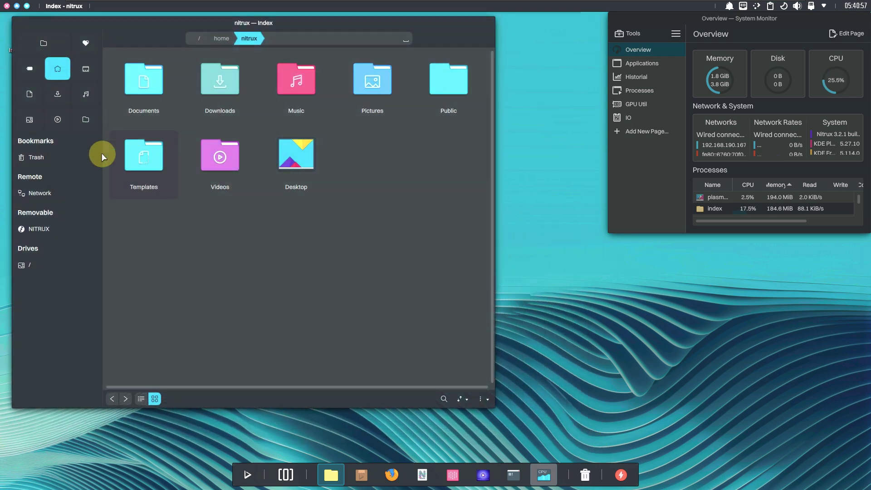
click(53, 228)
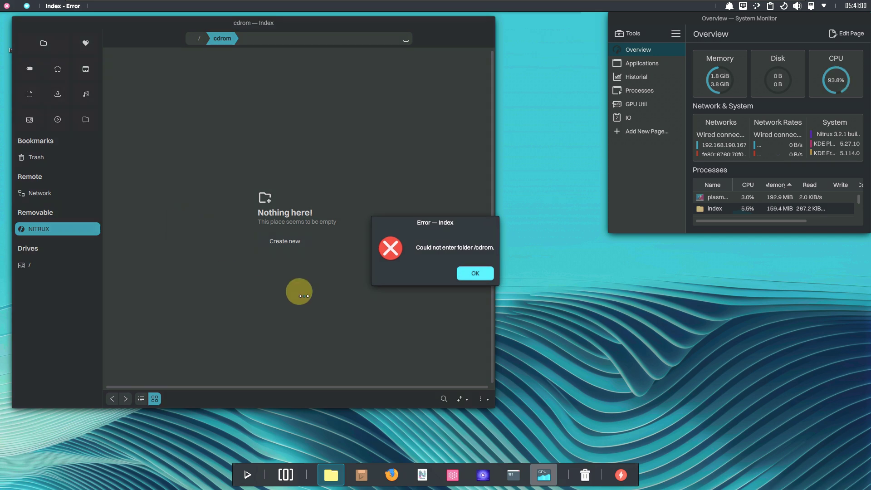
click(474, 273)
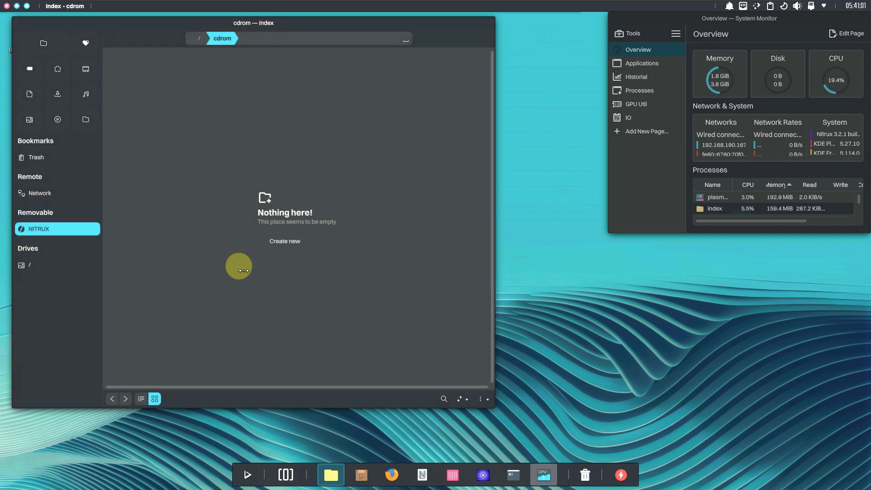
Browse the root drive's System and Boot folders, then return to root
click(37, 265)
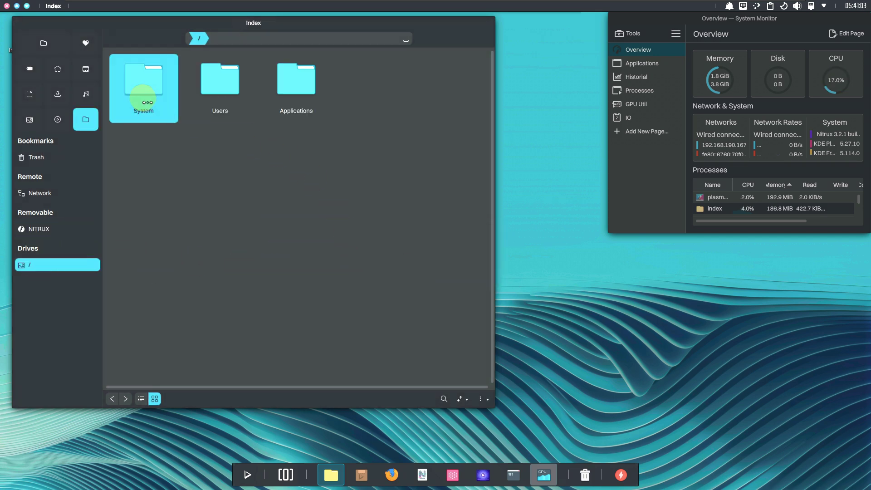
click(143, 102)
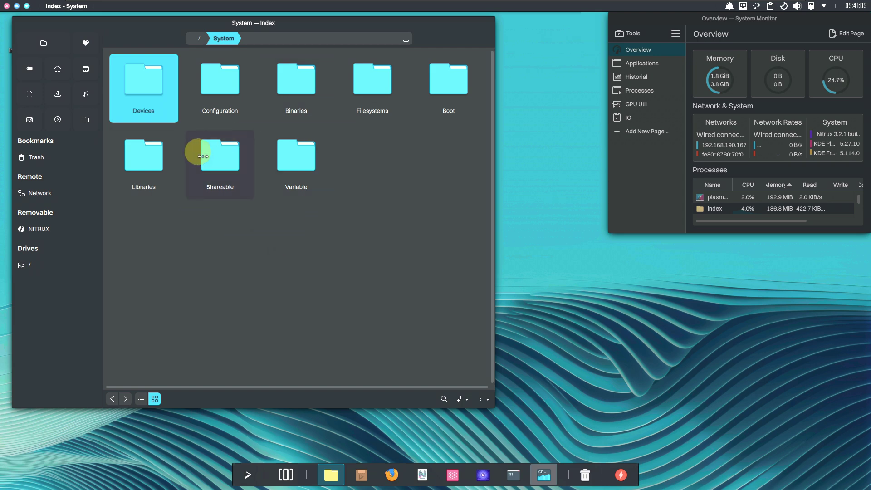
click(449, 79)
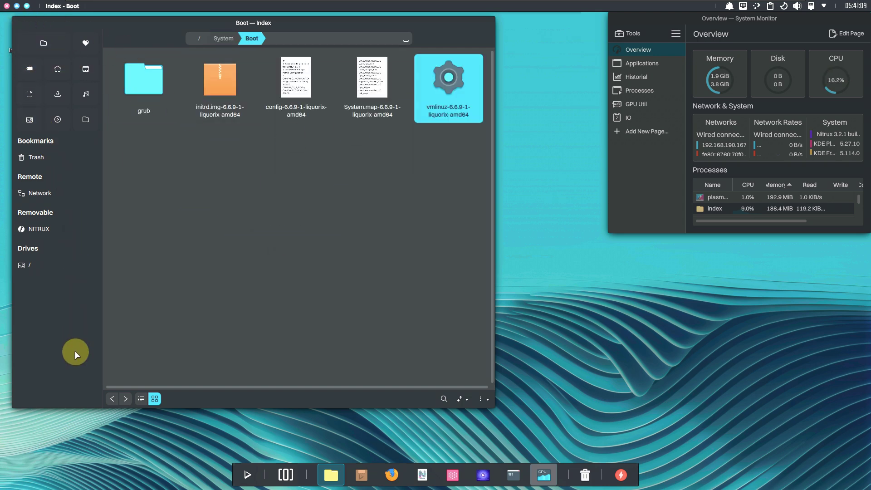
click(112, 399)
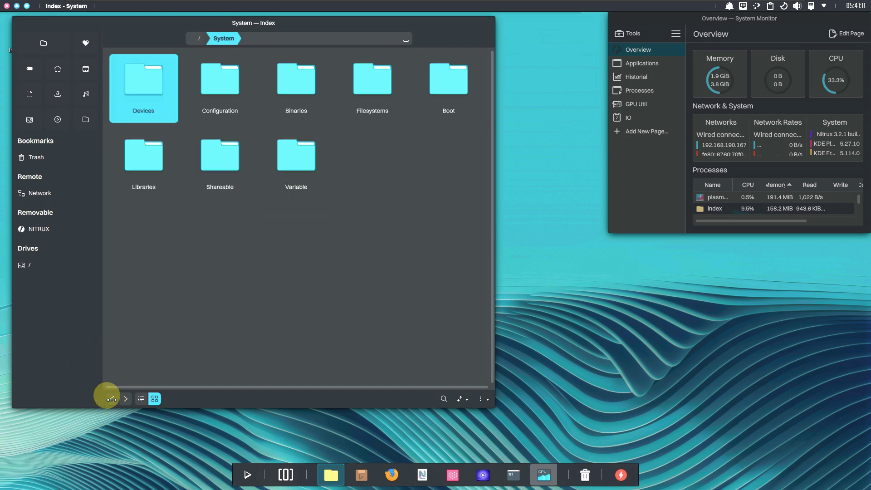
click(112, 398)
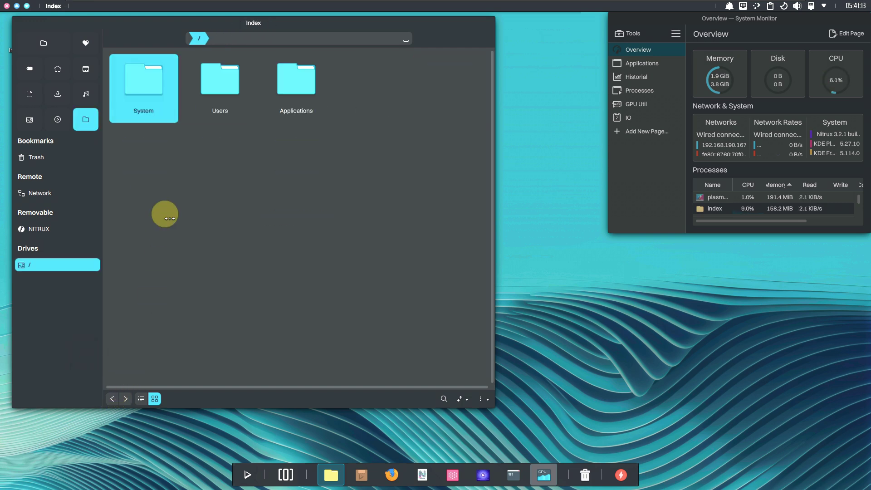
Visit Users/nitrux and Applications, then open the NITRUX drive's empty cdrom location
click(233, 78)
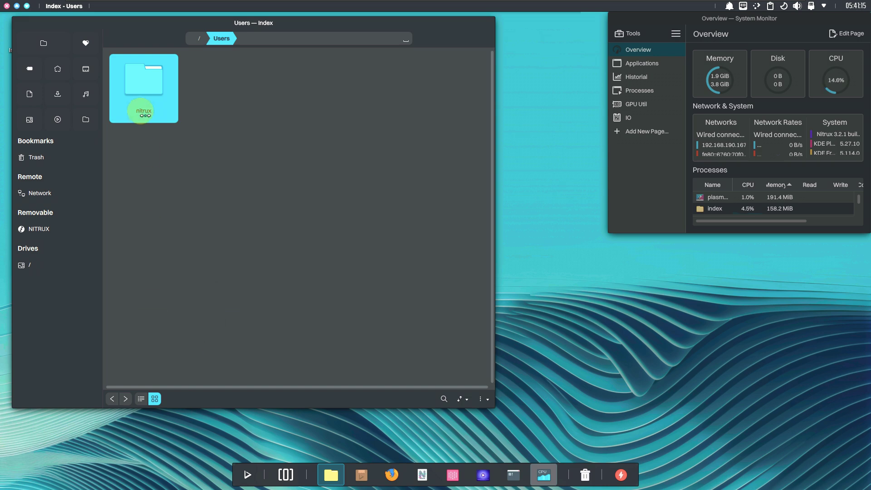
click(144, 112)
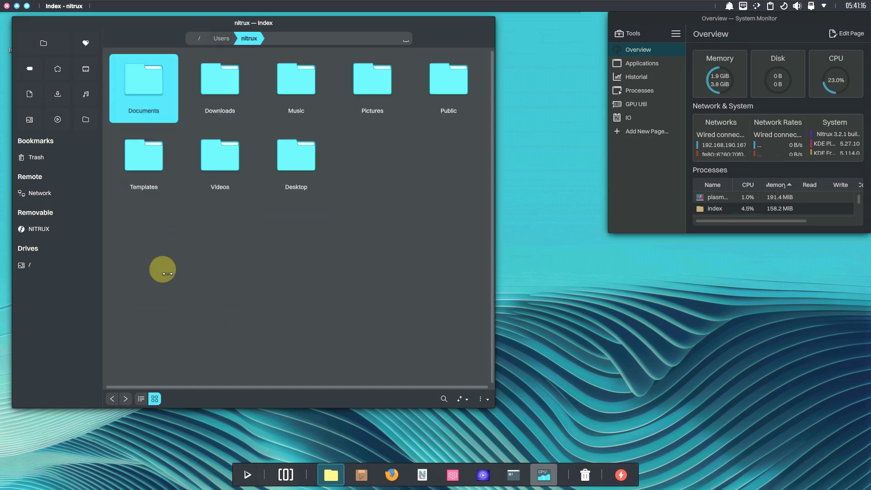
click(109, 399)
click(109, 397)
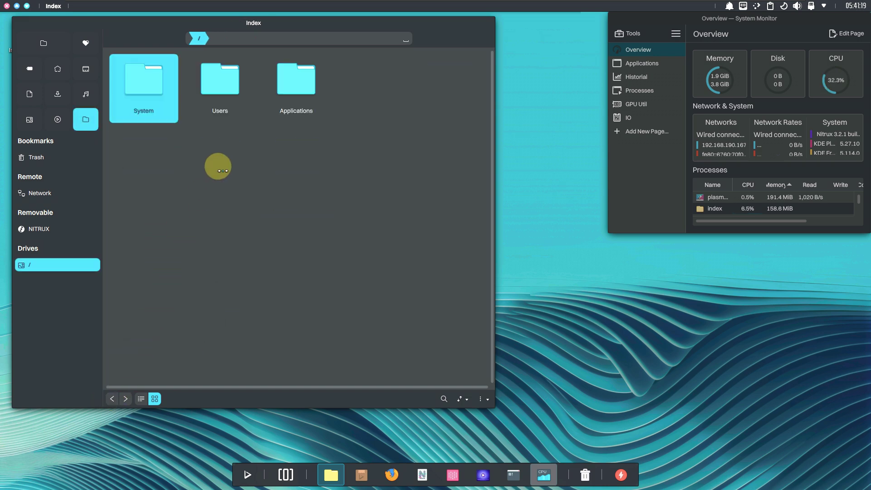
click(279, 89)
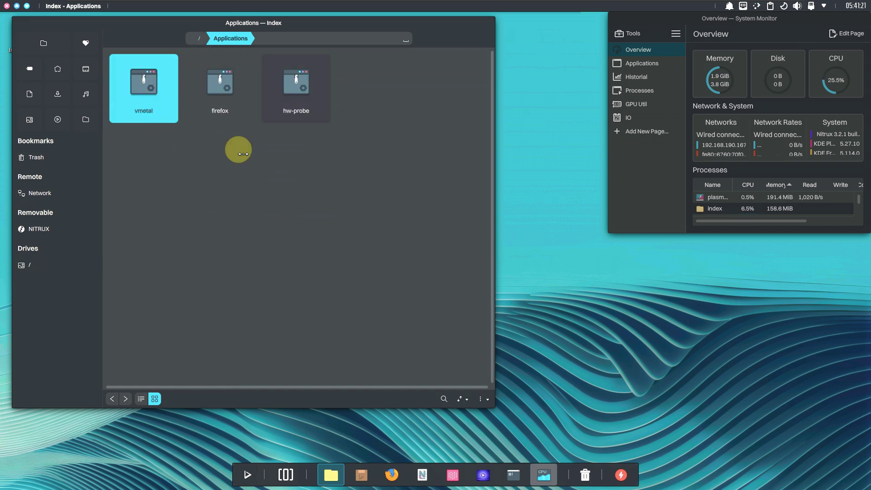
click(68, 229)
click(57, 260)
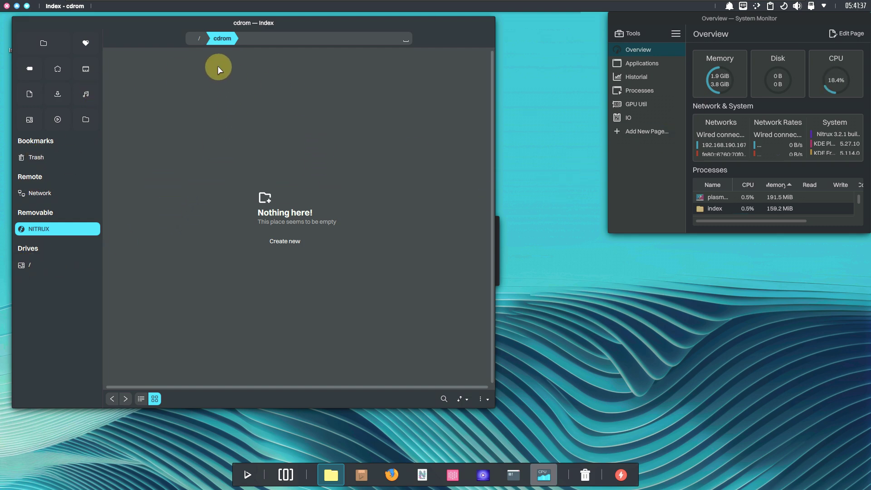
mouse_move(182, 27)
mouse_down()
mouse_move(296, 49)
mouse_move(187, 31)
mouse_up()
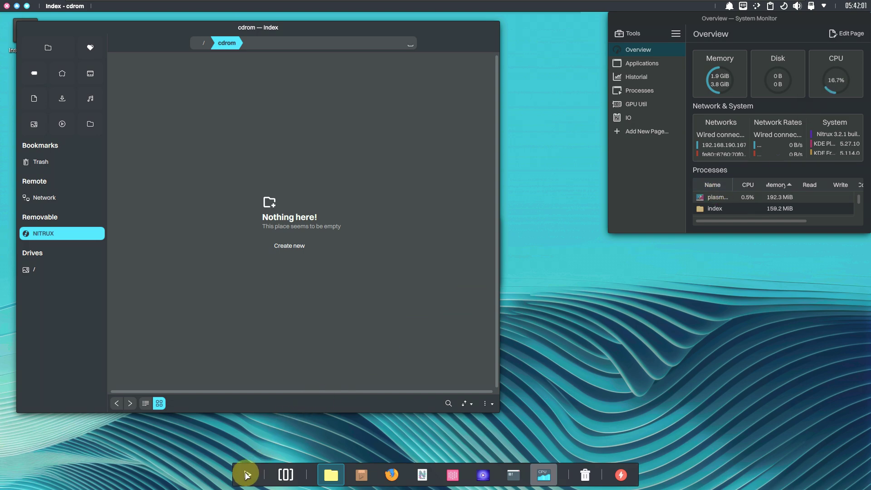
click(246, 475)
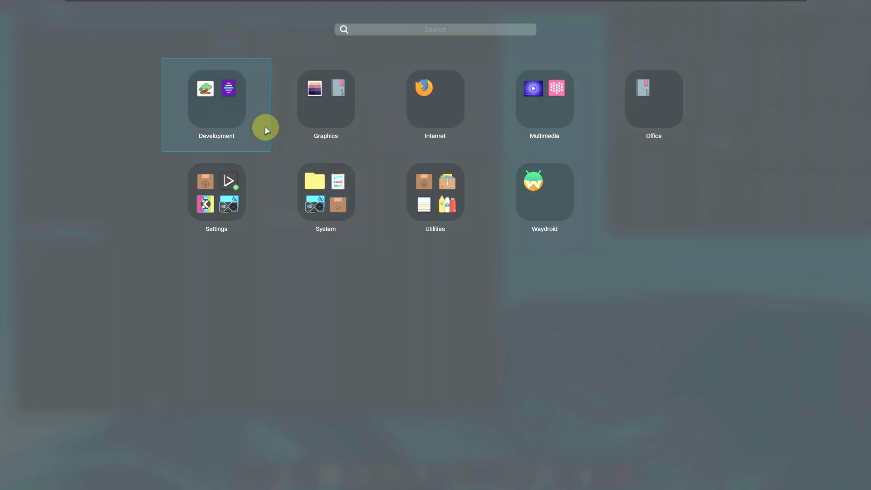
click(240, 107)
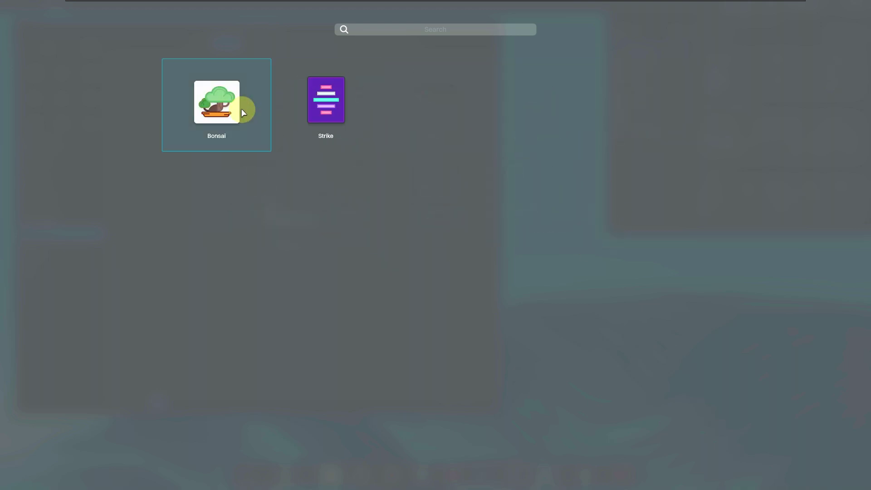
click(224, 301)
click(321, 131)
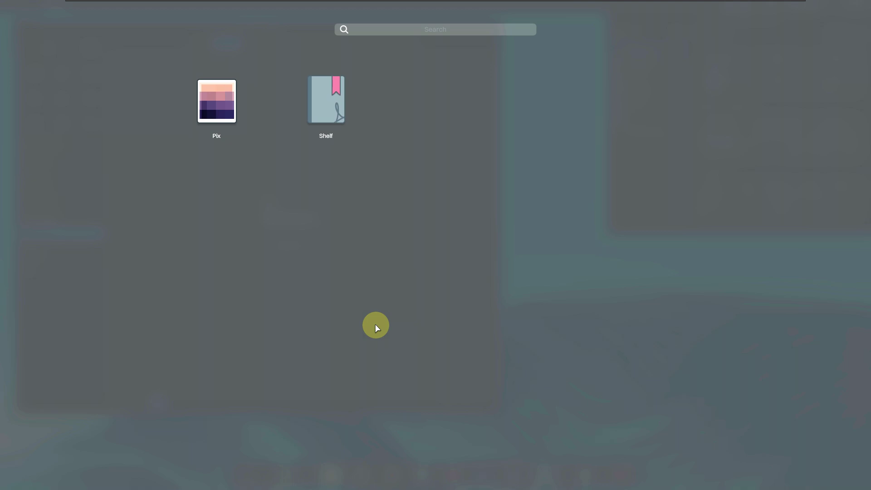
click(375, 325)
click(442, 124)
click(467, 335)
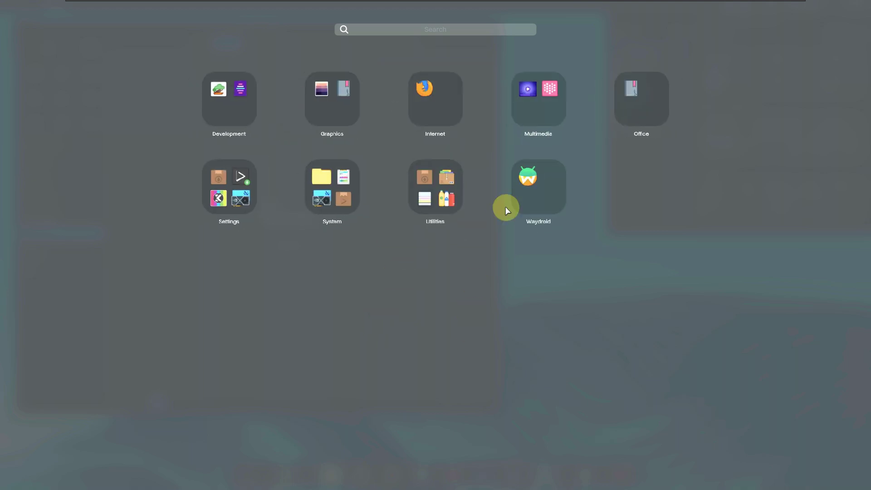
click(551, 101)
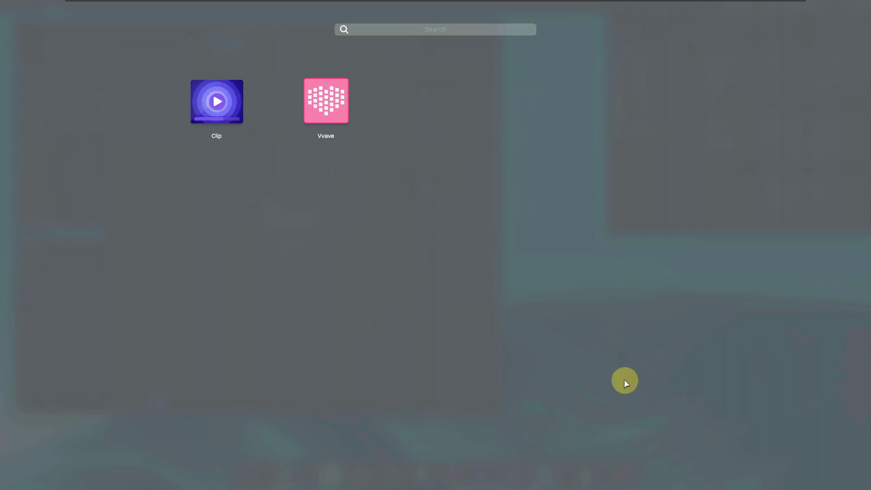
click(625, 381)
click(661, 136)
click(694, 385)
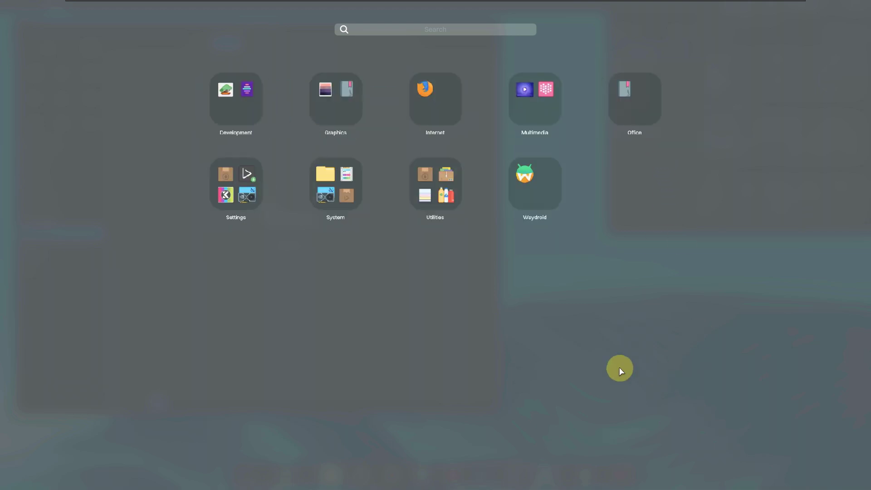
click(218, 211)
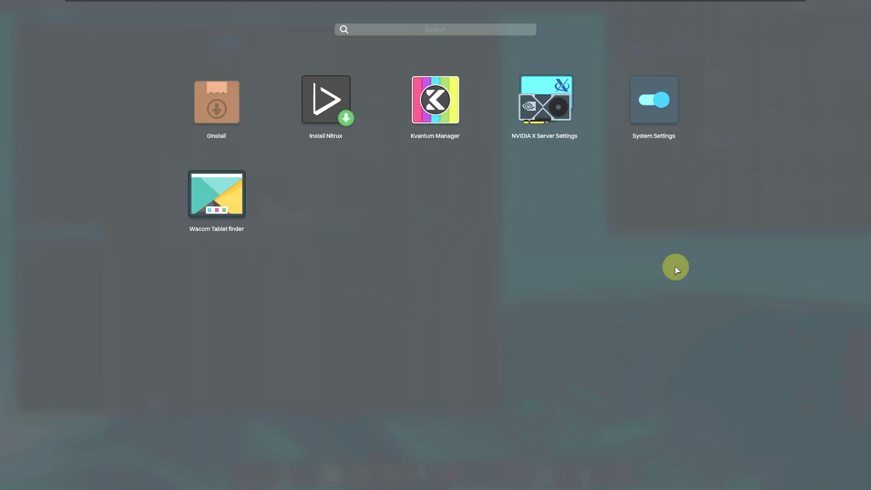
click(371, 395)
click(369, 225)
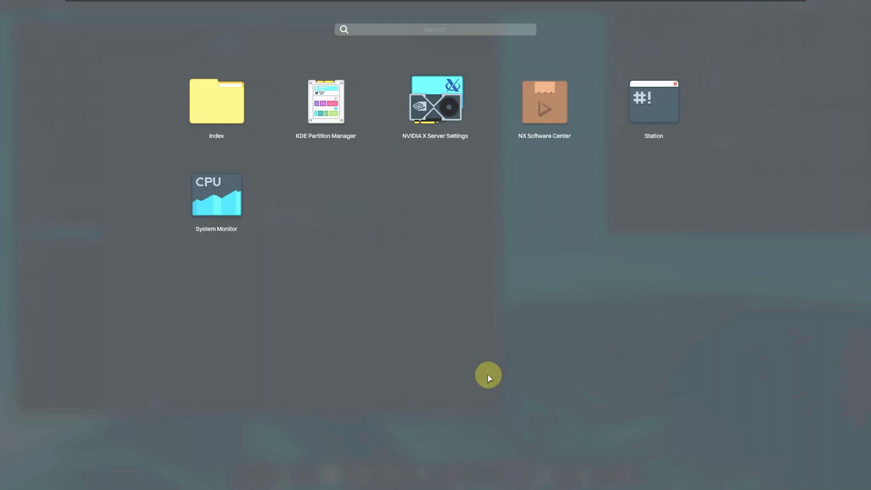
click(472, 359)
click(459, 216)
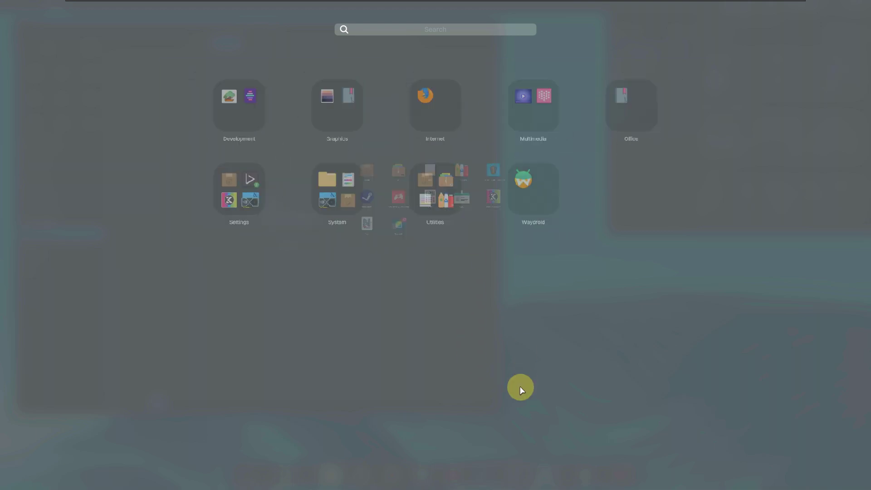
click(640, 323)
click(568, 188)
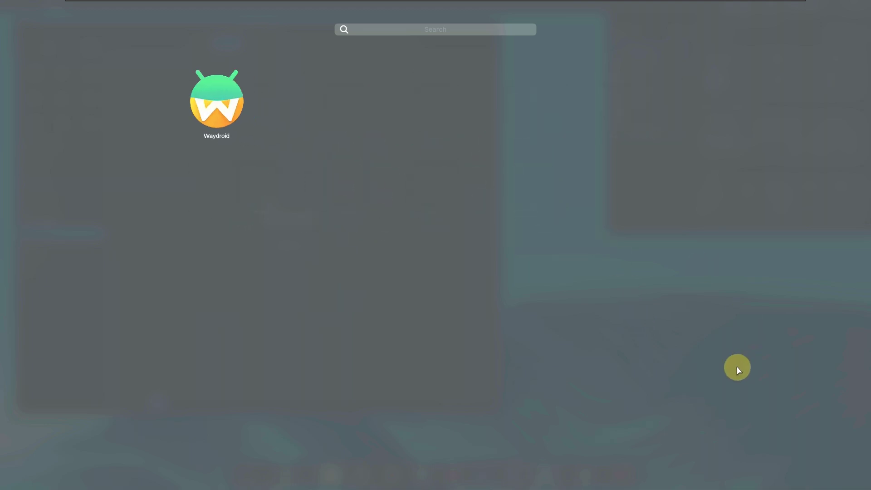
click(396, 289)
click(91, 216)
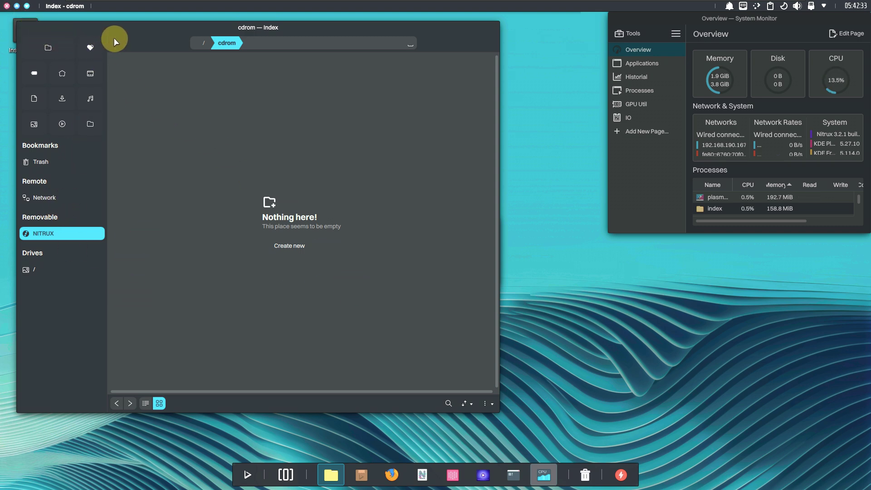
Cycle through System Monitor's Applications, Historial and Processes pages, ending on Overview
drag(281, 26, 334, 44)
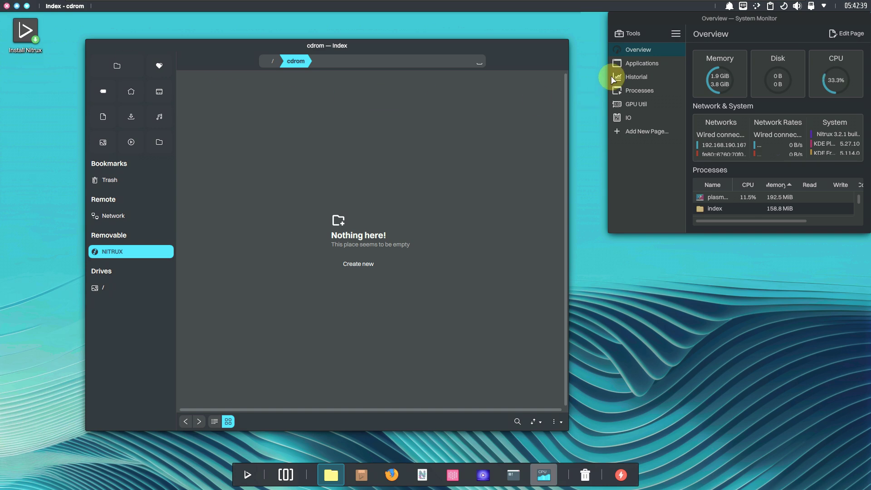
click(637, 66)
click(640, 77)
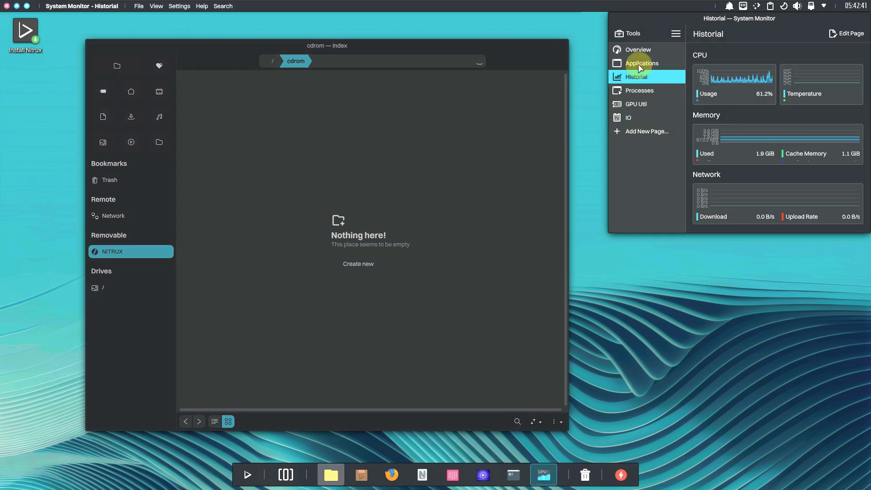
click(640, 91)
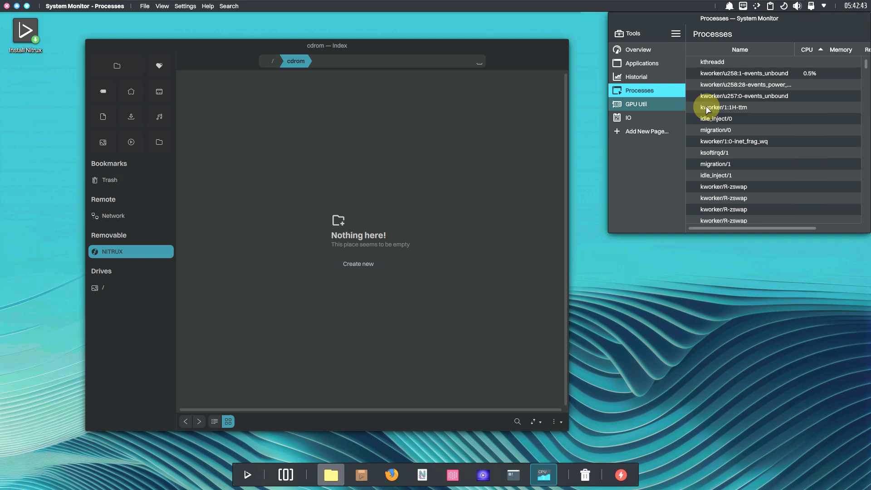
click(640, 50)
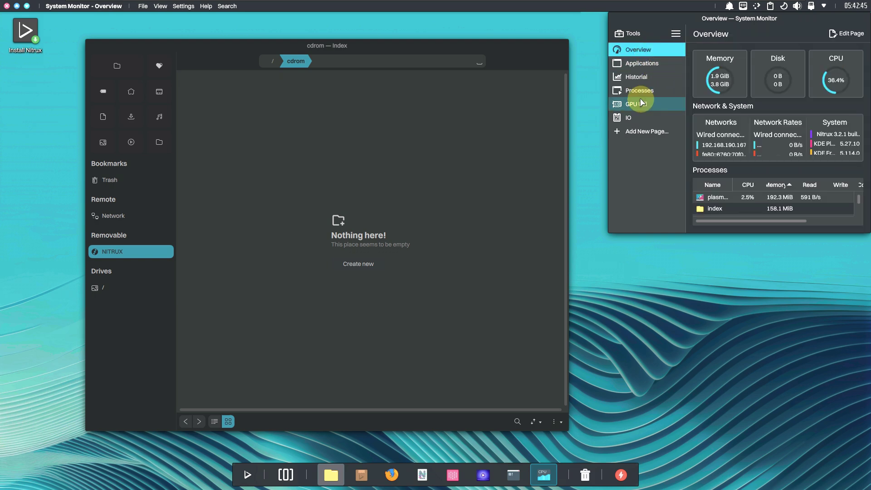
Dismiss the /cdrom error via the window overview and close Index
click(173, 60)
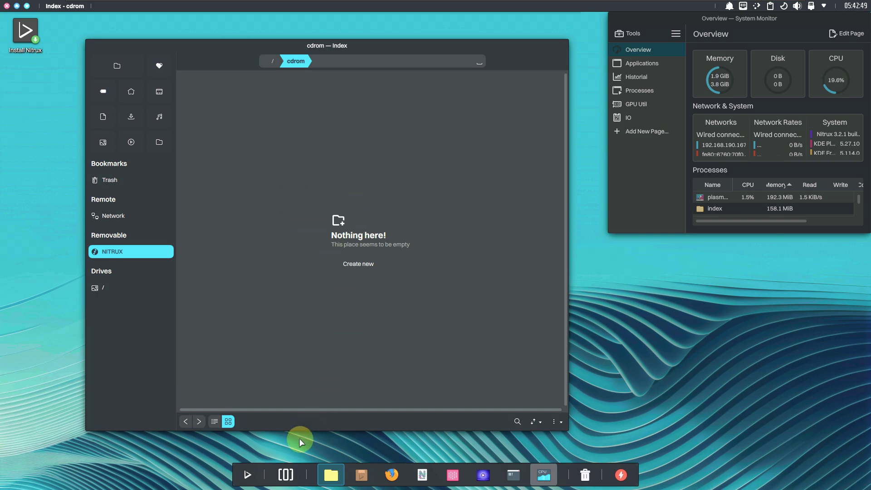
click(288, 476)
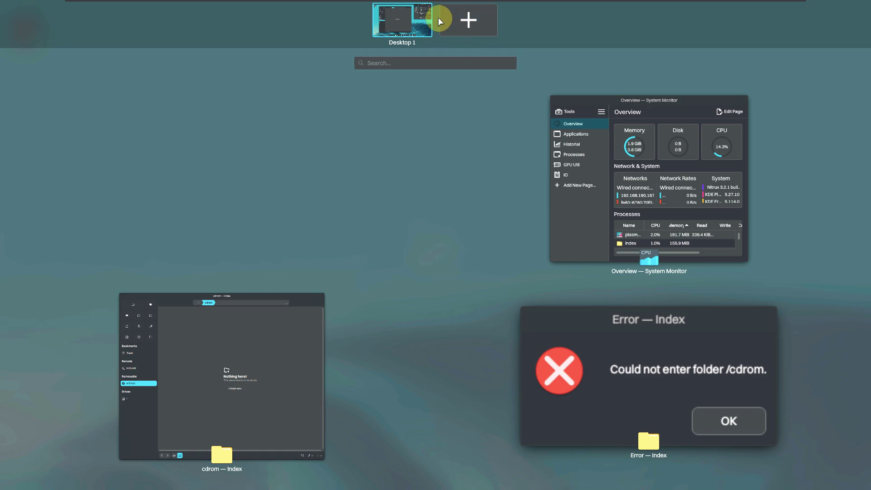
click(657, 408)
click(477, 273)
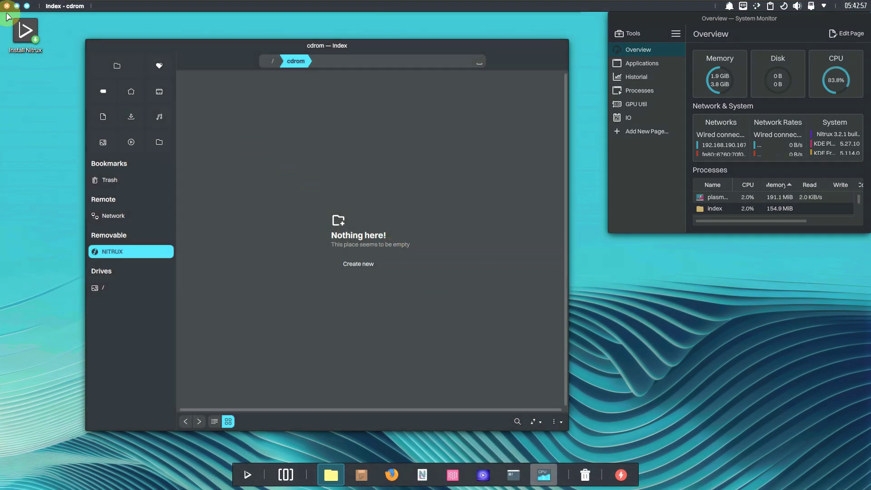
click(7, 7)
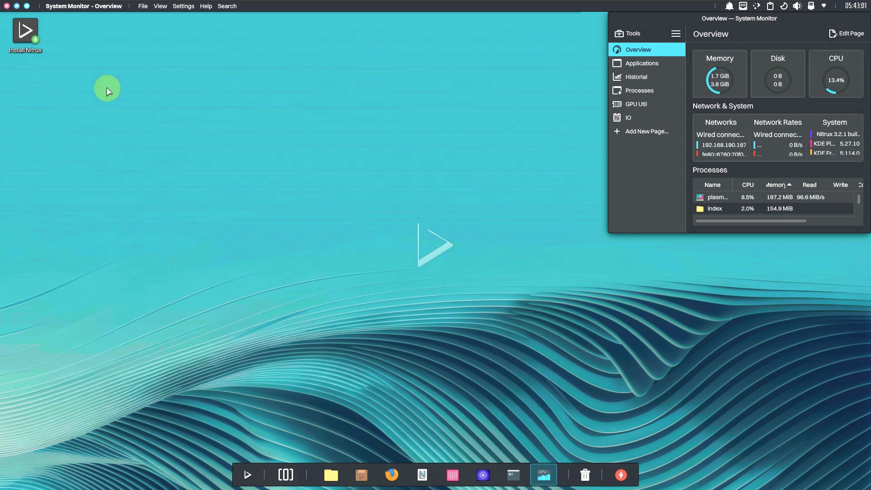
Relaunch Index and navigate System > Filesystems > External > cdrom, dismissing its access error
click(333, 475)
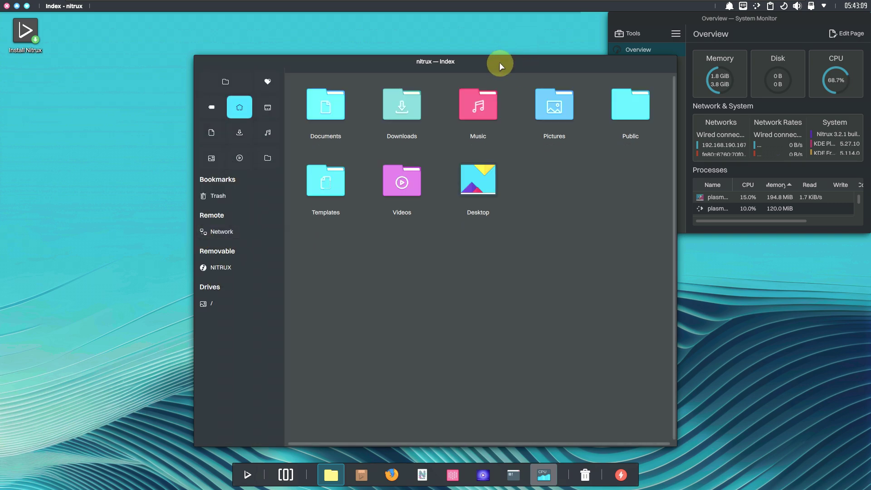
drag(500, 65, 356, 40)
click(112, 278)
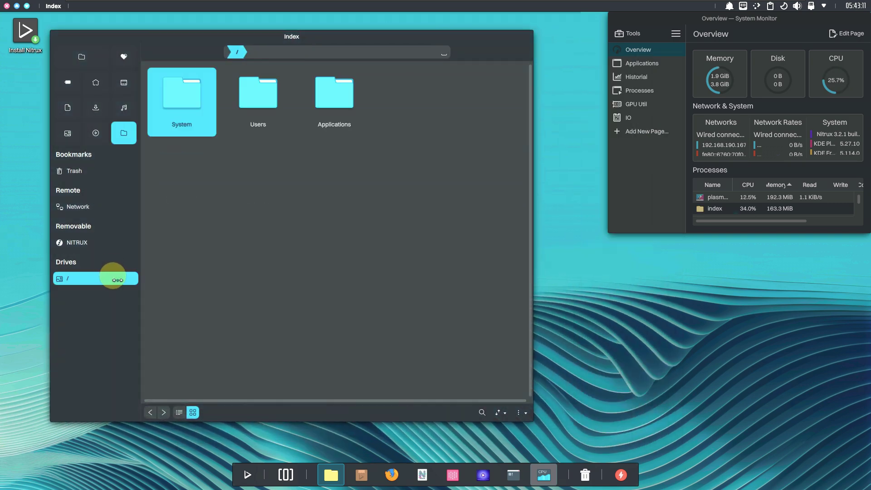
double_click(176, 120)
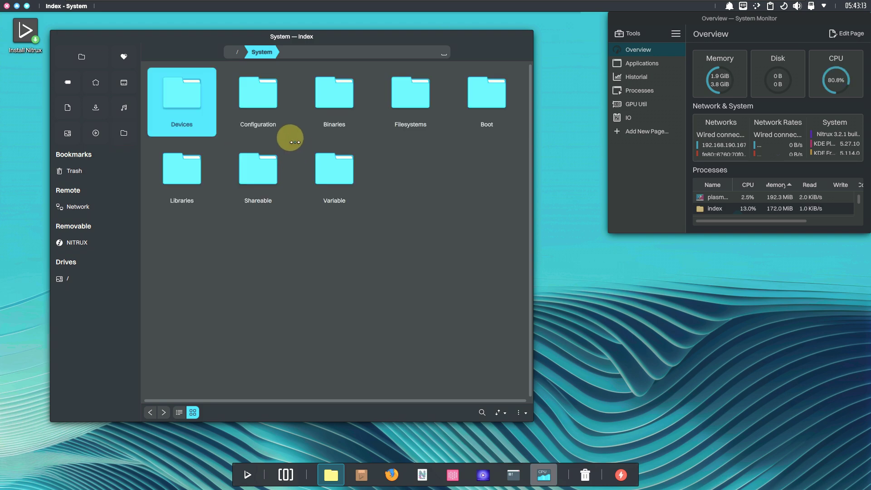
double_click(417, 101)
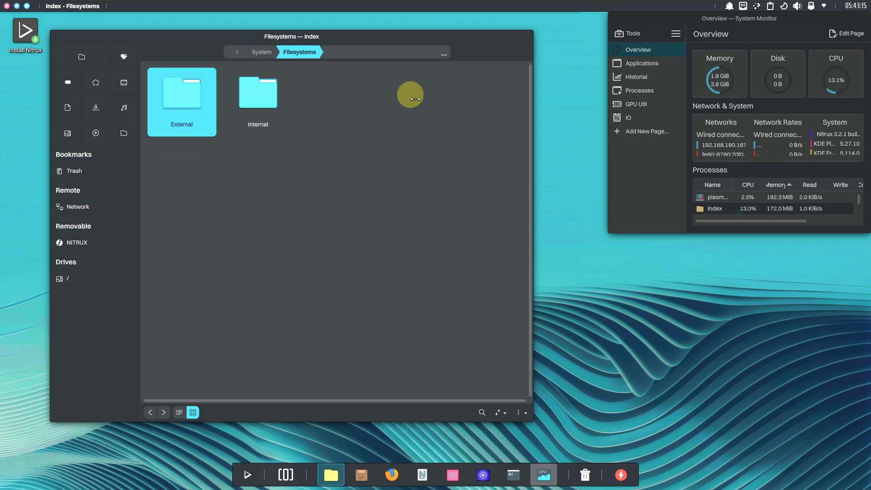
double_click(192, 109)
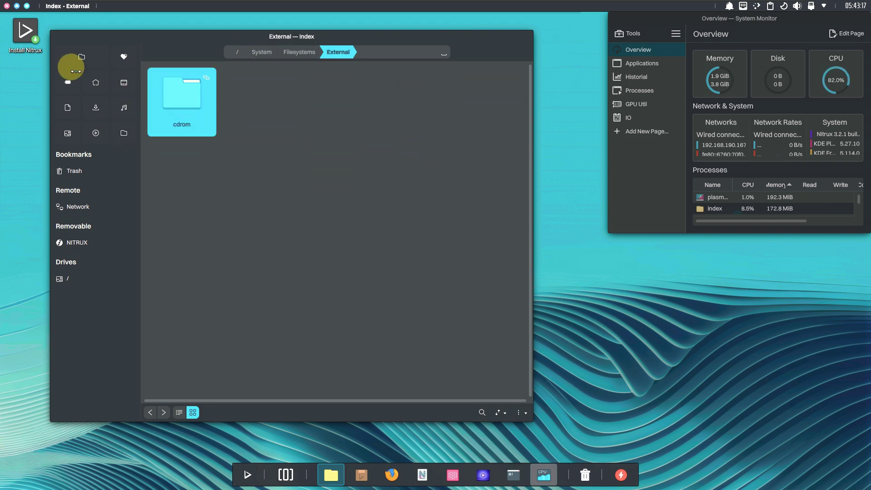
double_click(161, 110)
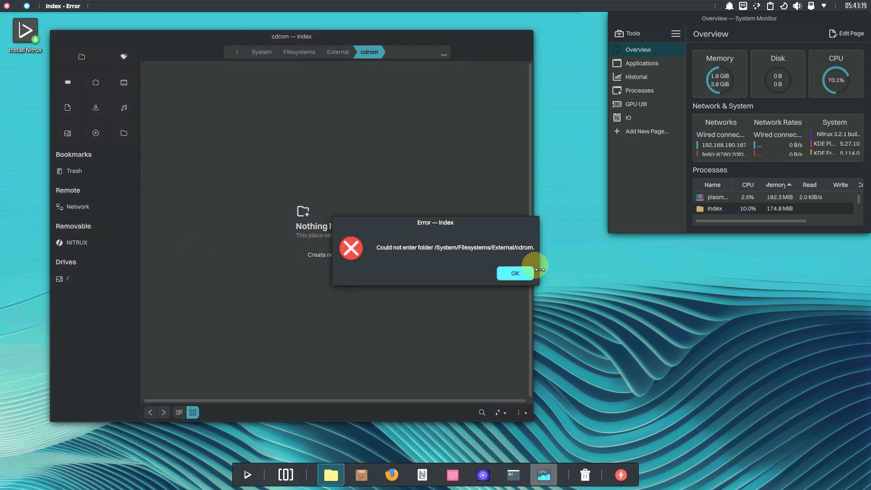
click(511, 273)
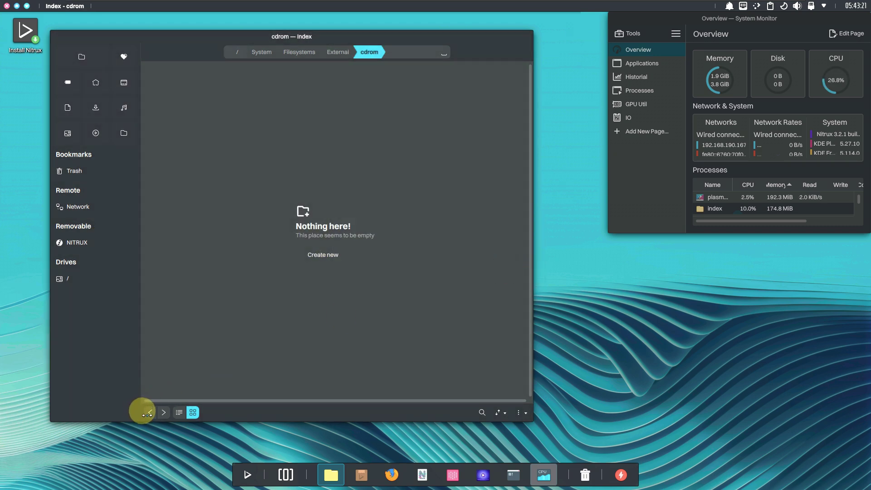
Peek into the Internal folder, then open System's Configuration folder and close Index
click(149, 412)
click(149, 413)
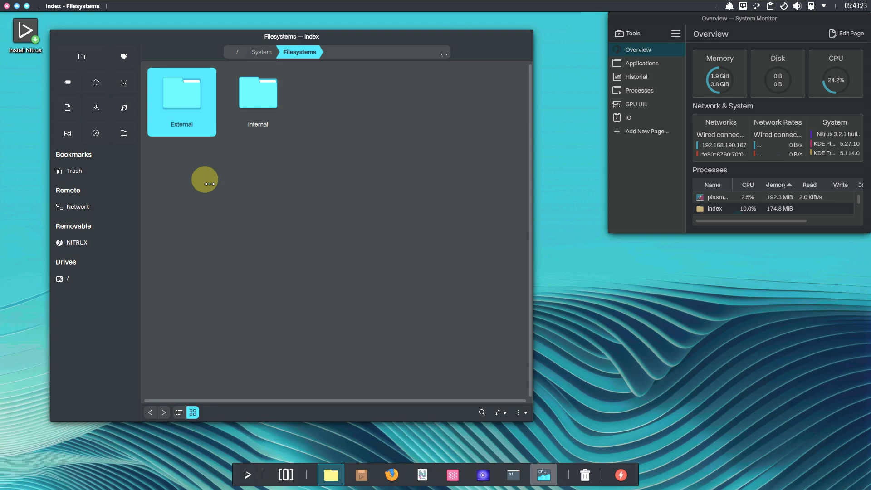
double_click(233, 119)
click(149, 412)
click(150, 412)
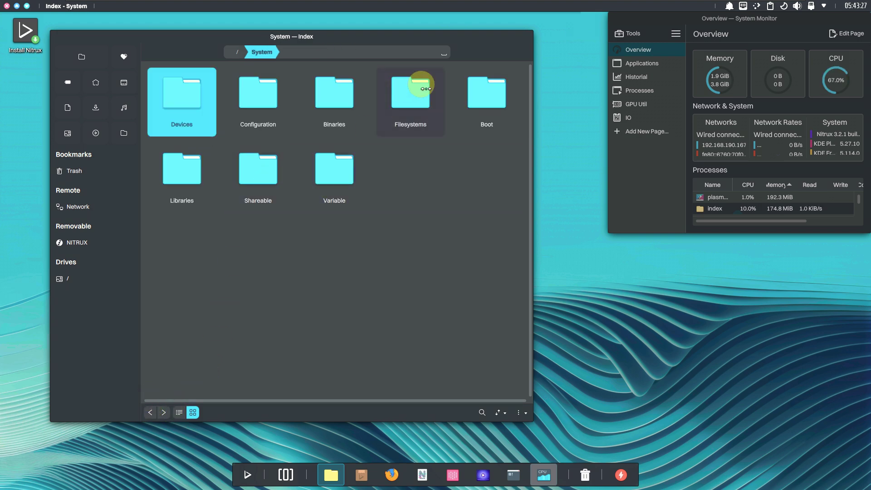
double_click(278, 93)
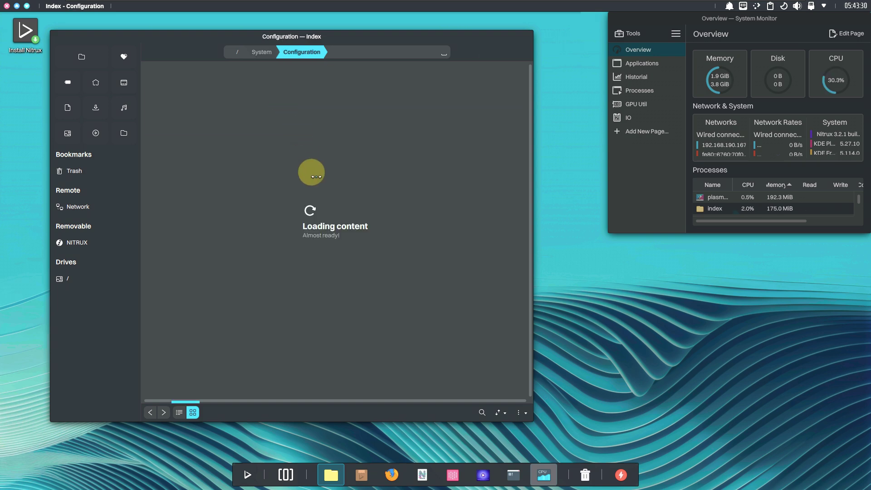
click(6, 6)
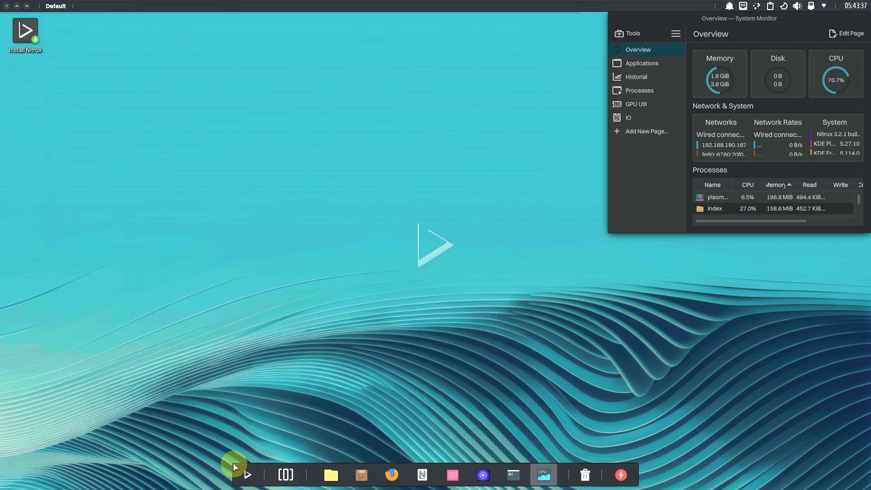
click(246, 473)
click(236, 201)
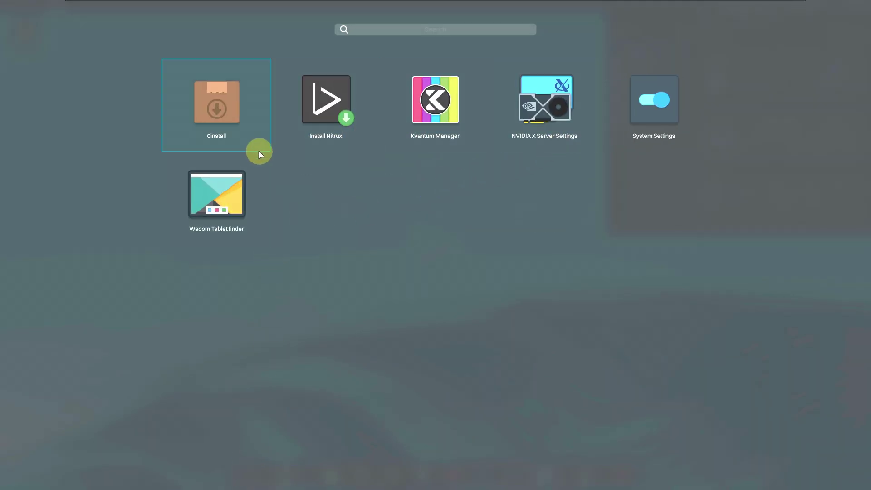
click(448, 129)
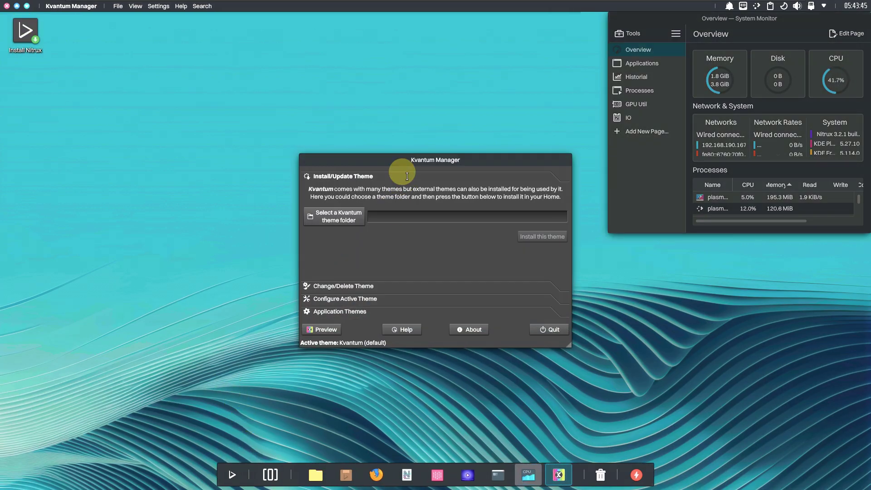
drag(417, 160, 302, 144)
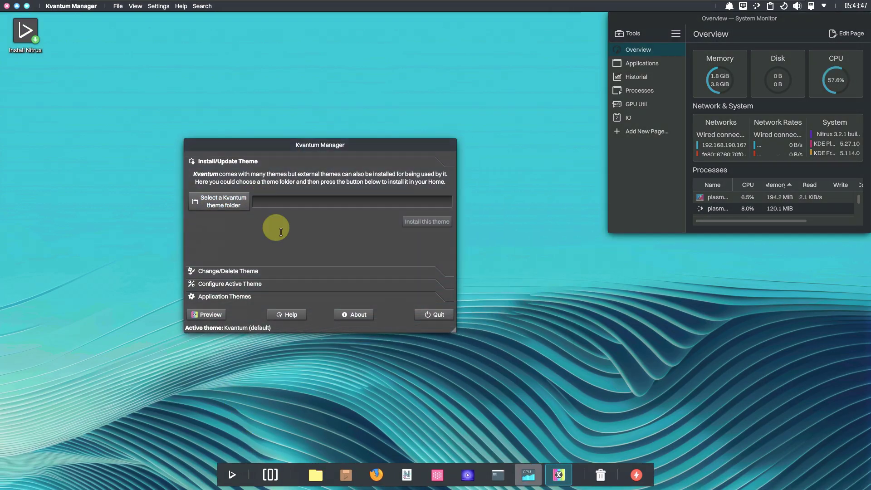
click(362, 316)
click(387, 301)
click(437, 316)
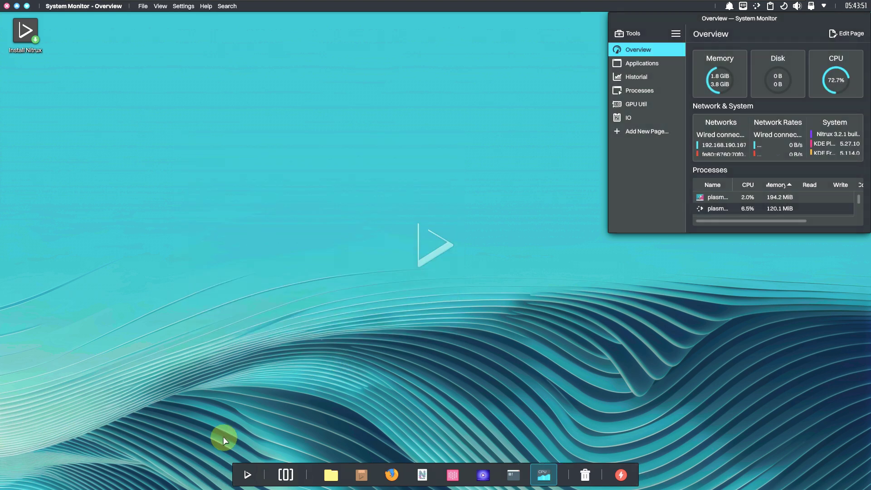
click(246, 474)
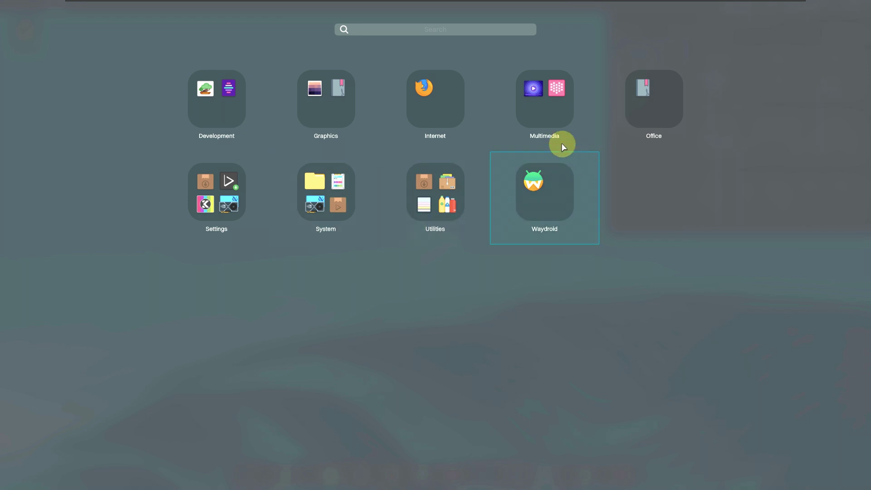
click(220, 221)
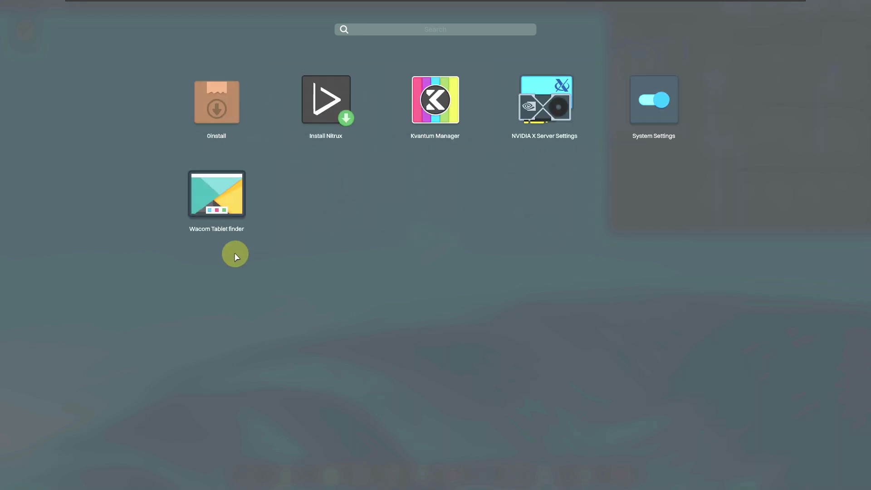
click(252, 209)
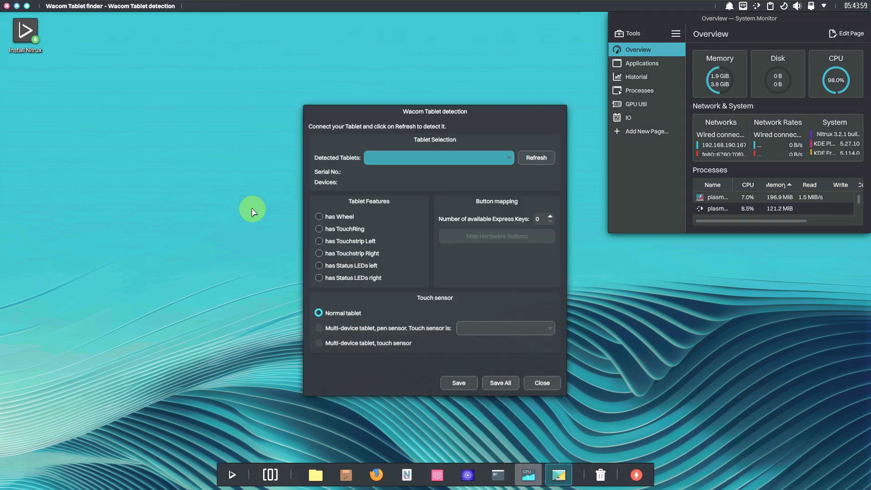
drag(466, 116, 344, 110)
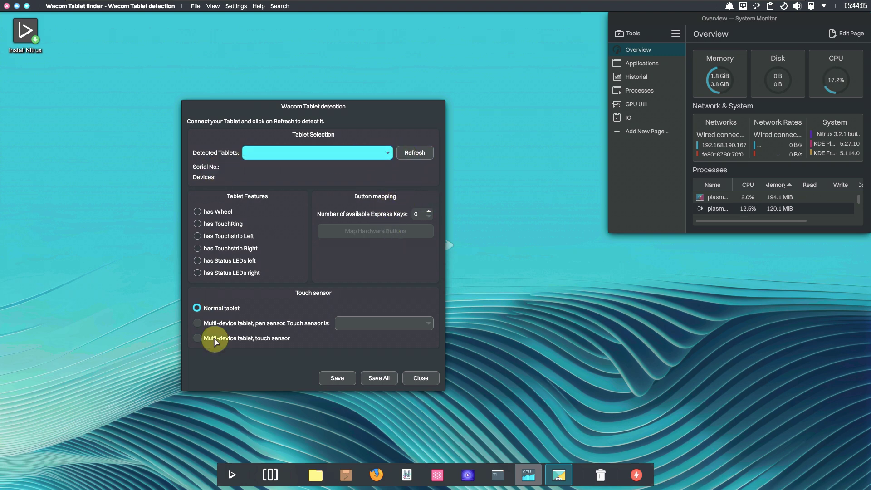
click(415, 378)
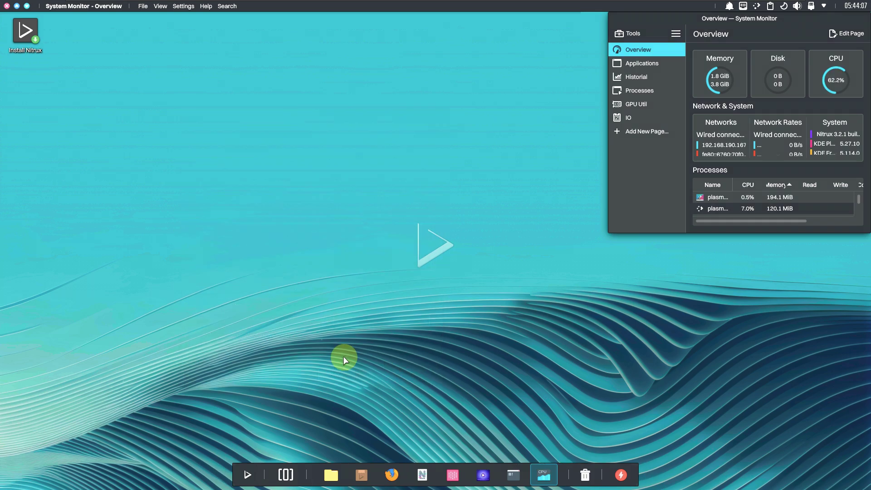
click(247, 474)
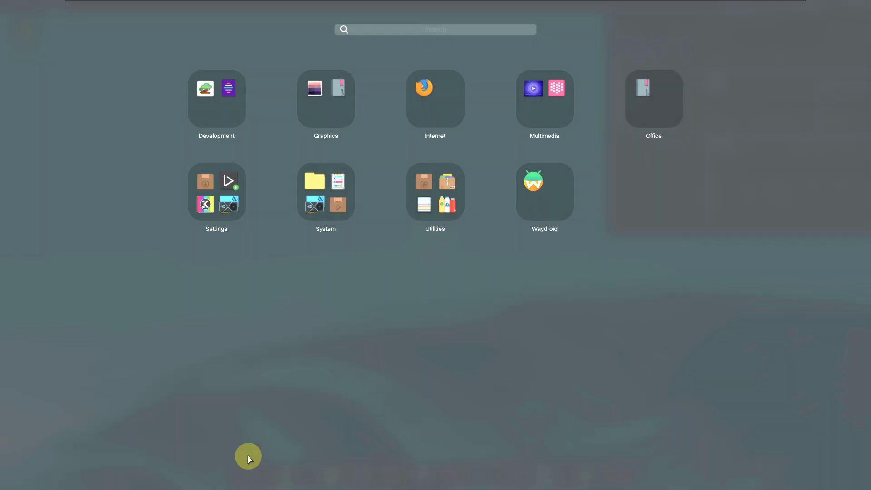
click(256, 206)
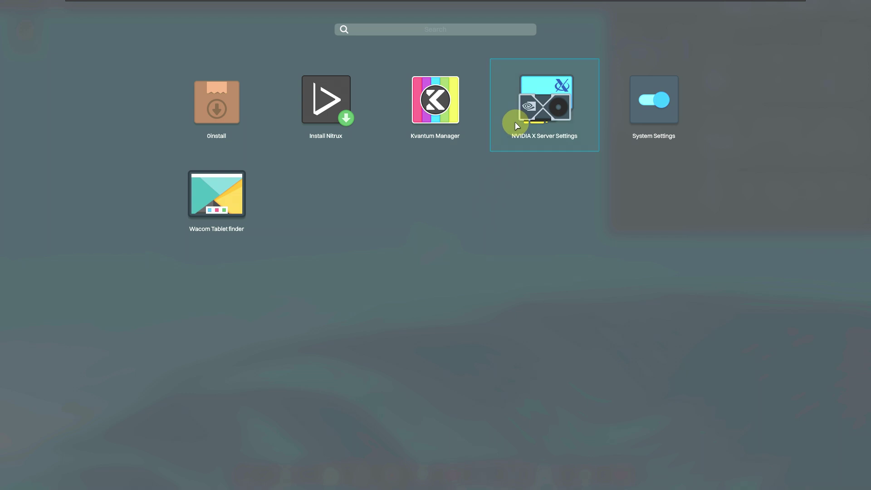
click(249, 307)
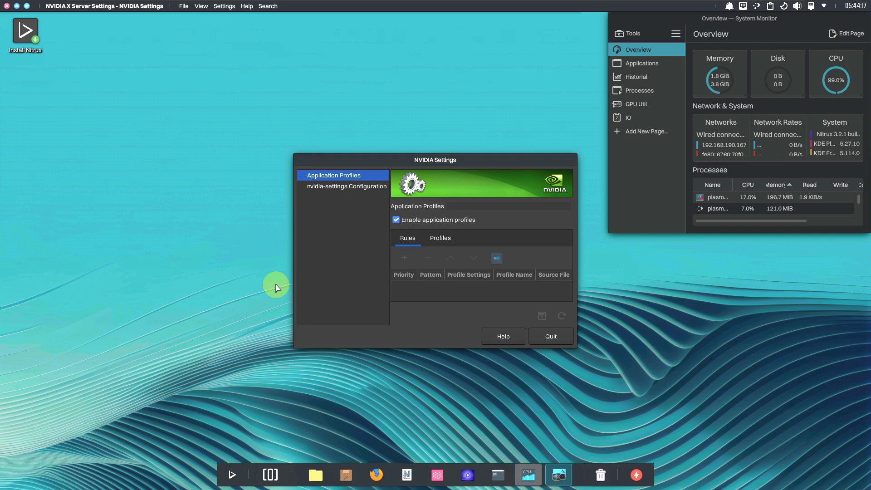
drag(409, 161, 297, 150)
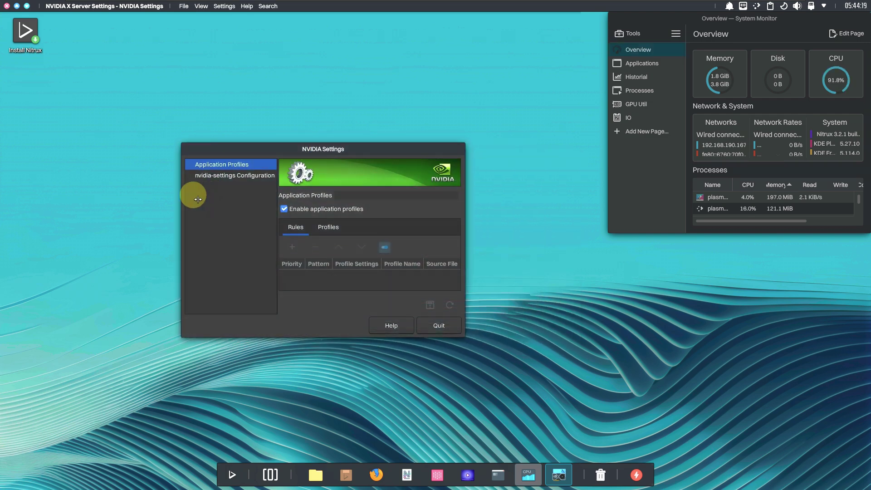
click(265, 177)
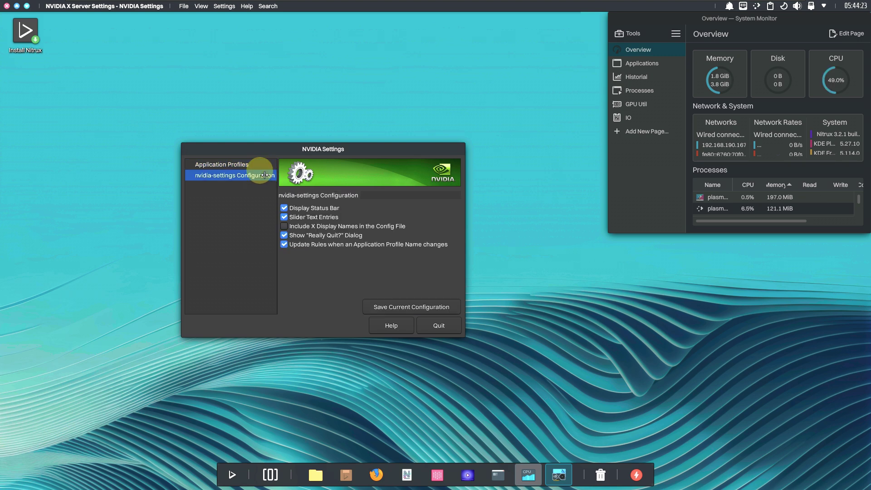
click(254, 166)
click(327, 227)
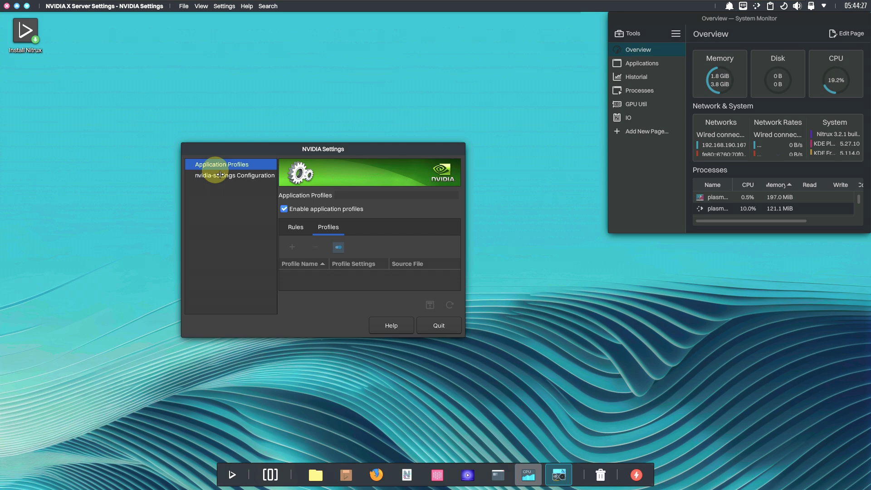
click(438, 326)
click(343, 253)
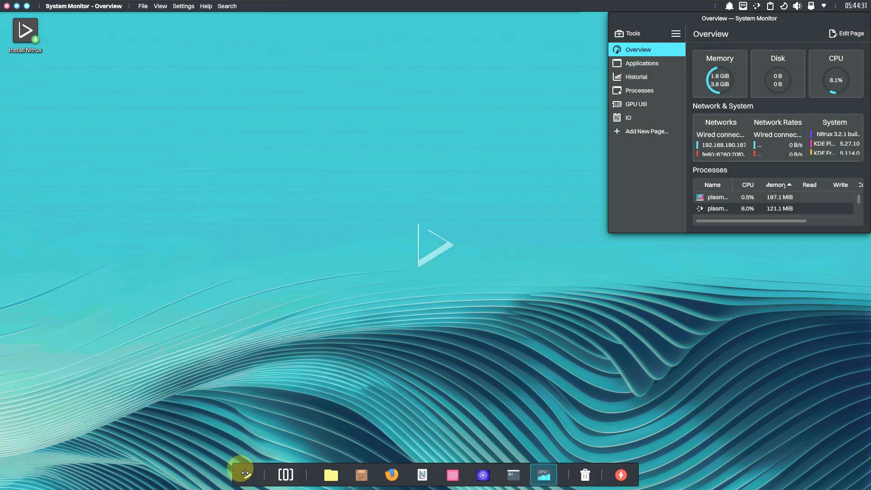
Launch System Settings from the launcher's Settings group and move its window to the left
click(246, 475)
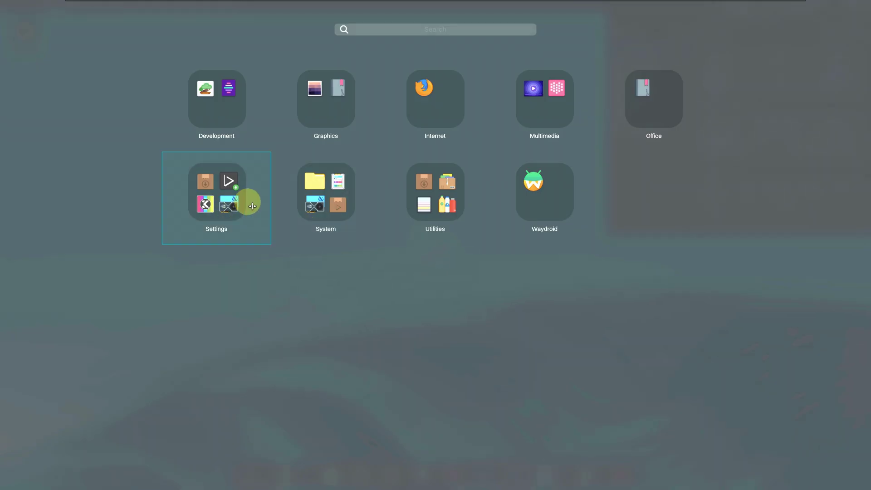
click(248, 201)
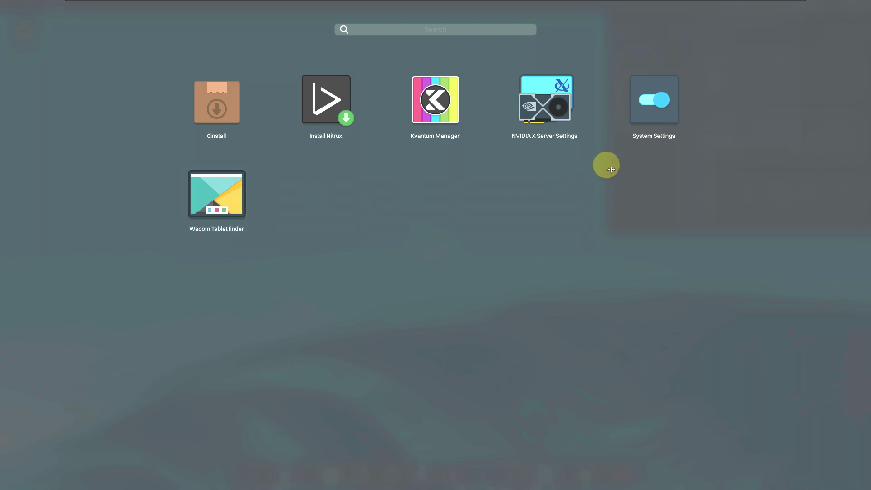
click(631, 125)
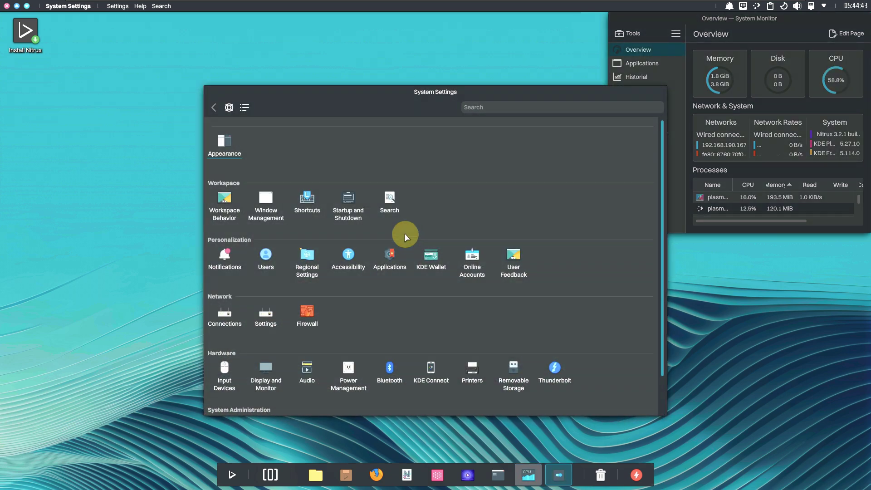
drag(365, 95, 184, 80)
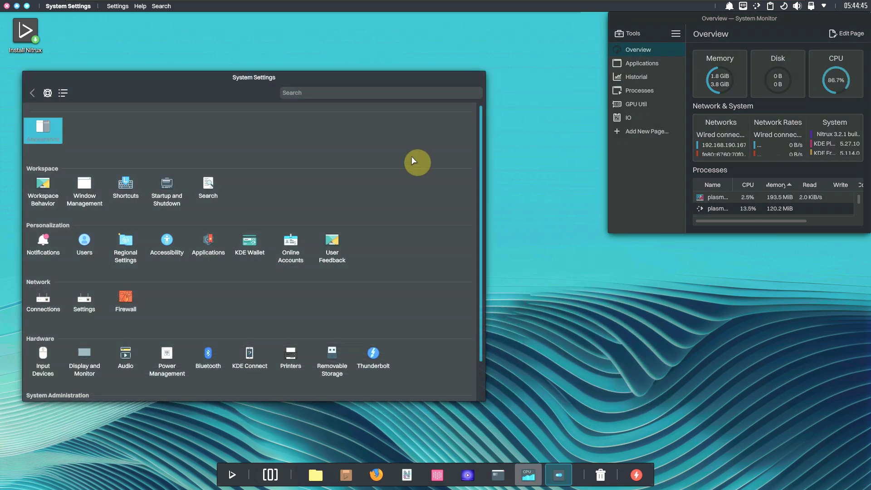
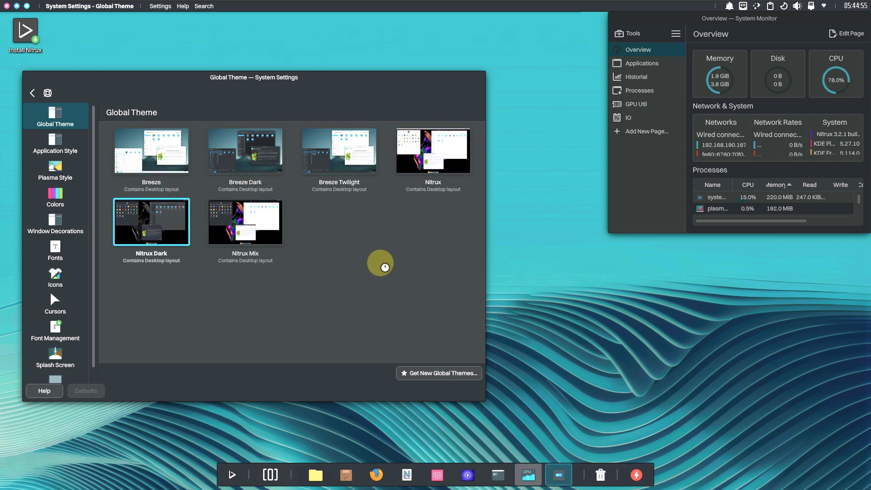
Browse the Application Style, Plasma Style, Colors, Window Decorations and Fonts pages
click(72, 148)
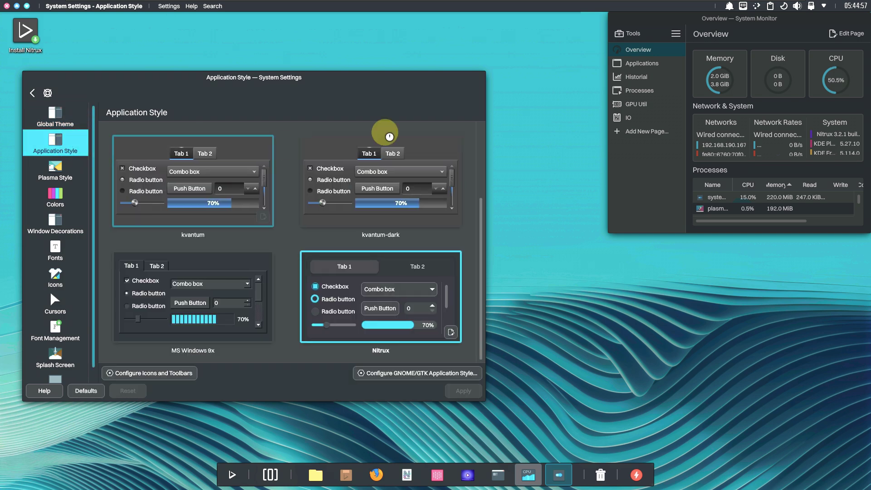
click(62, 169)
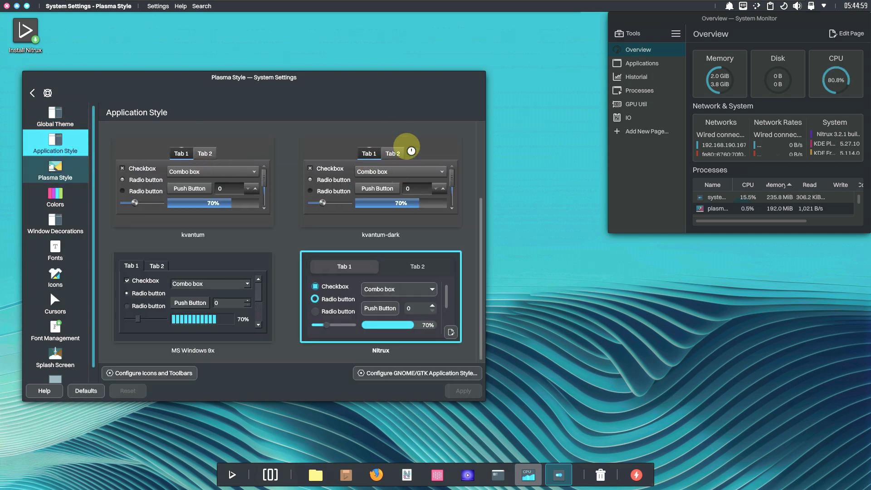
click(57, 199)
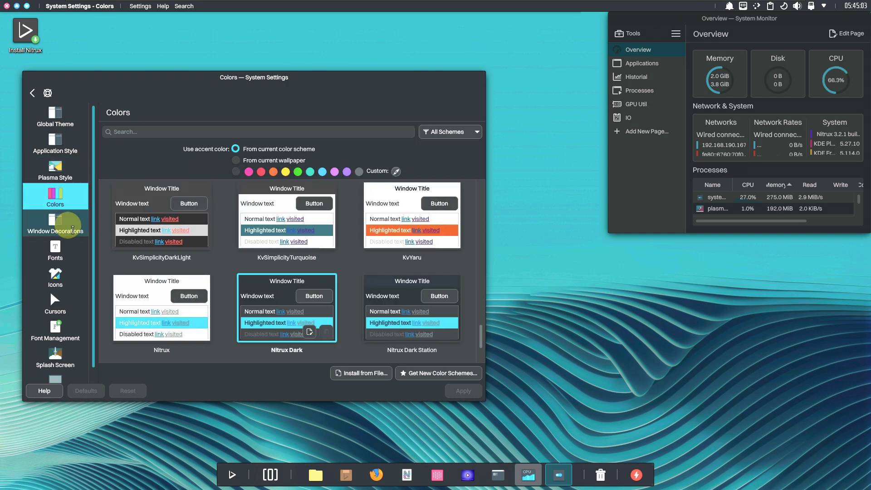
click(68, 222)
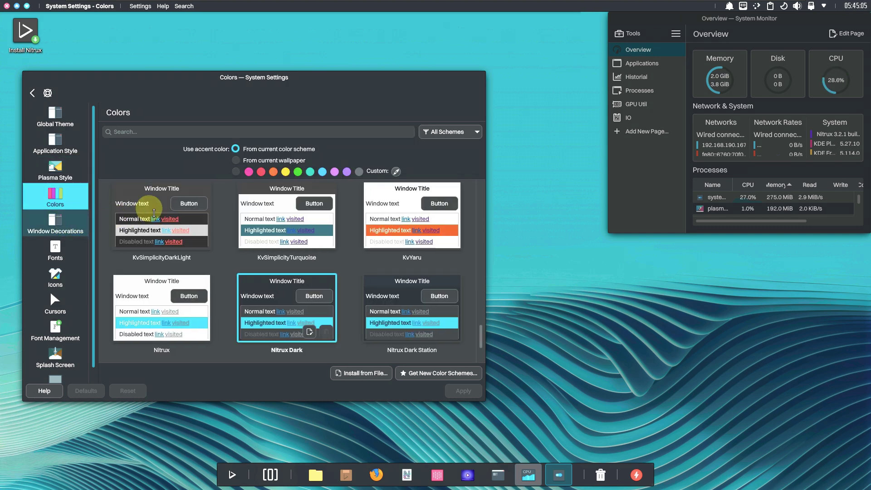
click(73, 246)
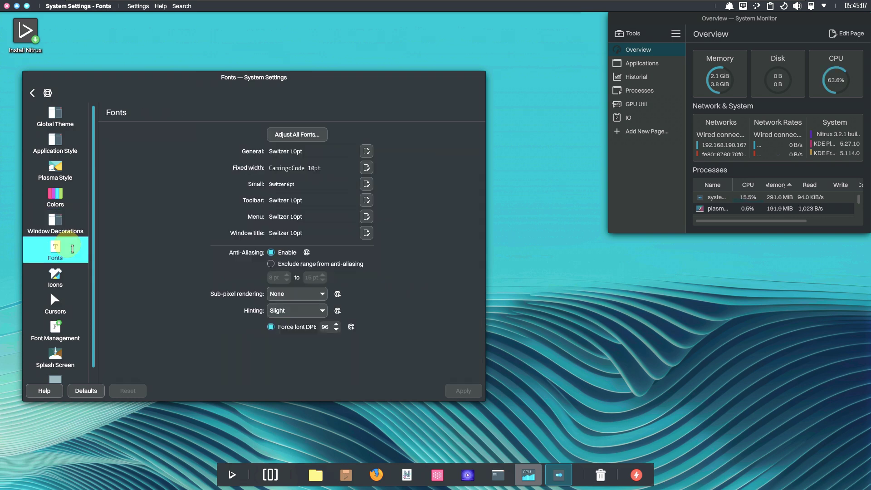
View the Icons, Cursors, Font Management, Splash Screen and Boot Splash Screen pages, then return to the overview
click(71, 286)
click(71, 306)
scroll(62, 333, down, 1)
click(63, 330)
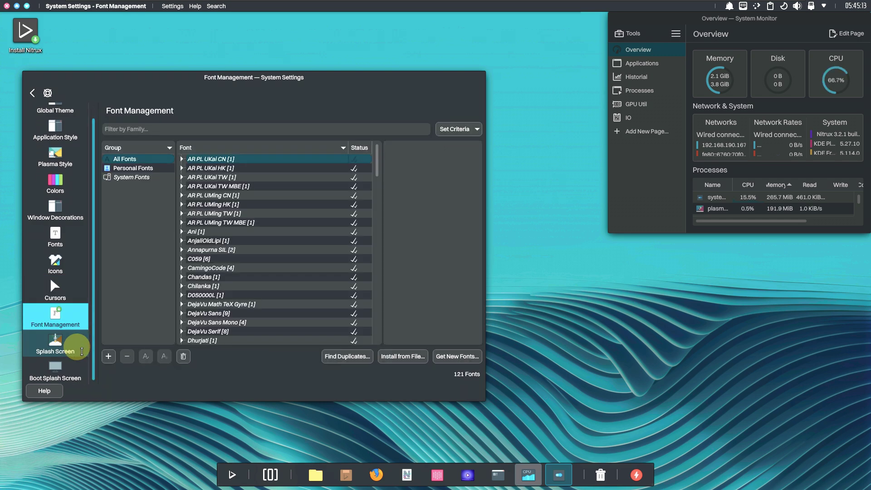
click(78, 356)
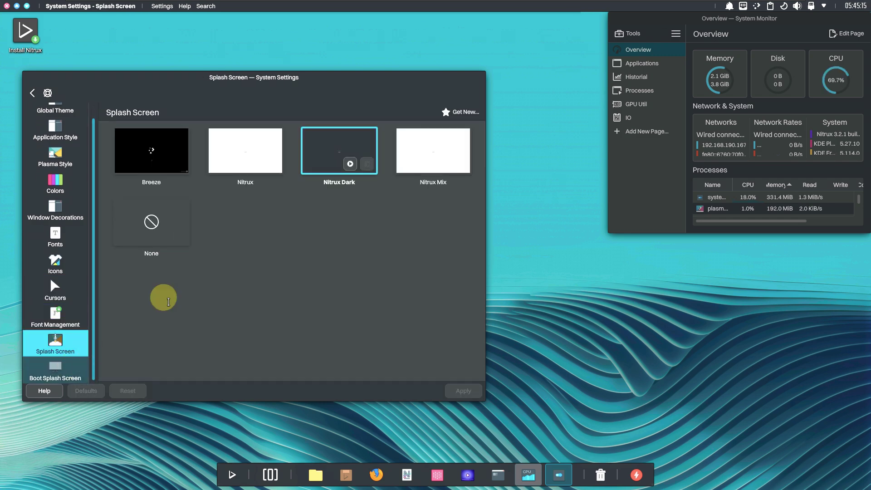
click(55, 370)
click(39, 96)
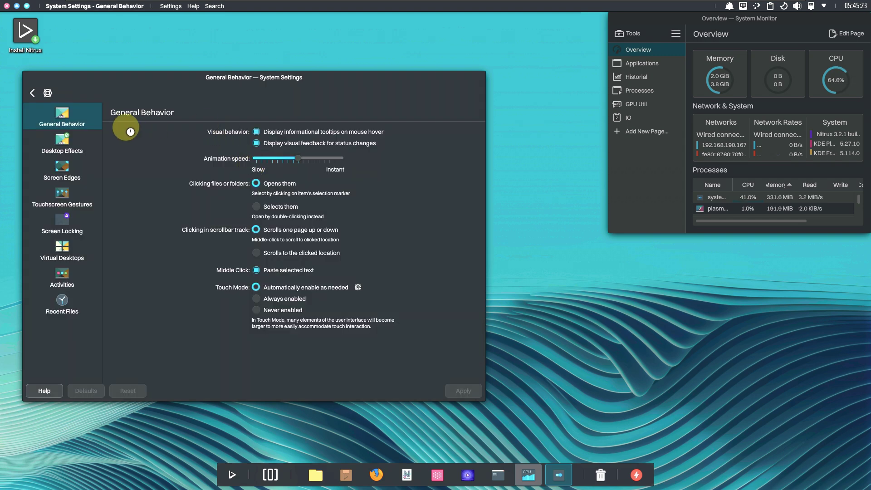
Tour Workspace Behavior pages: Desktop Effects, Screen Edges, Touch, Screen Locking, Virtual Desktops, Activities, Recent Files
click(64, 148)
click(70, 184)
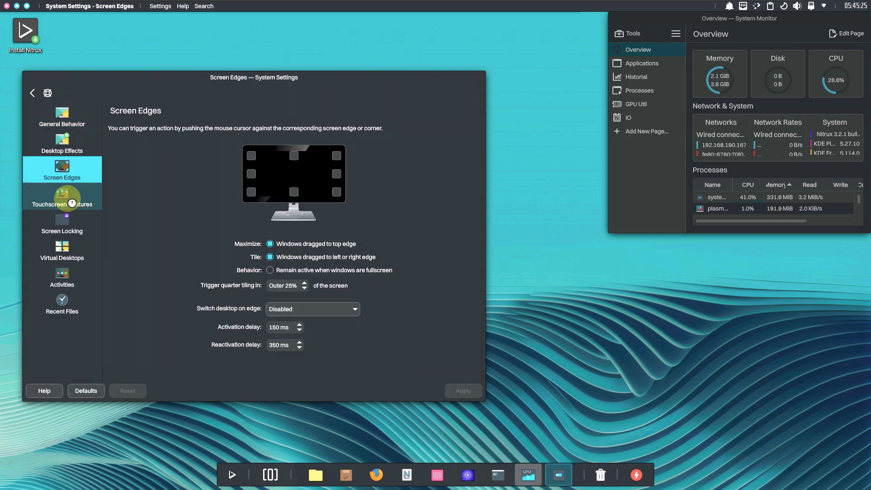
click(72, 203)
click(68, 222)
click(70, 249)
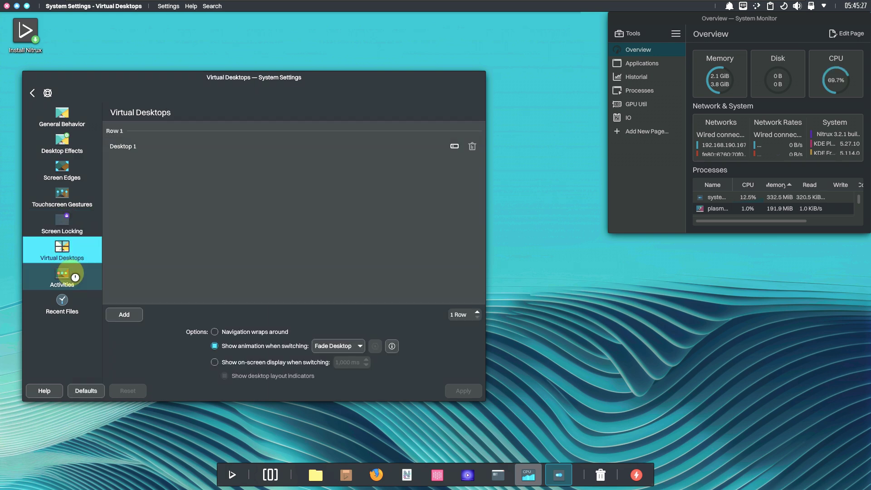
click(73, 275)
click(63, 303)
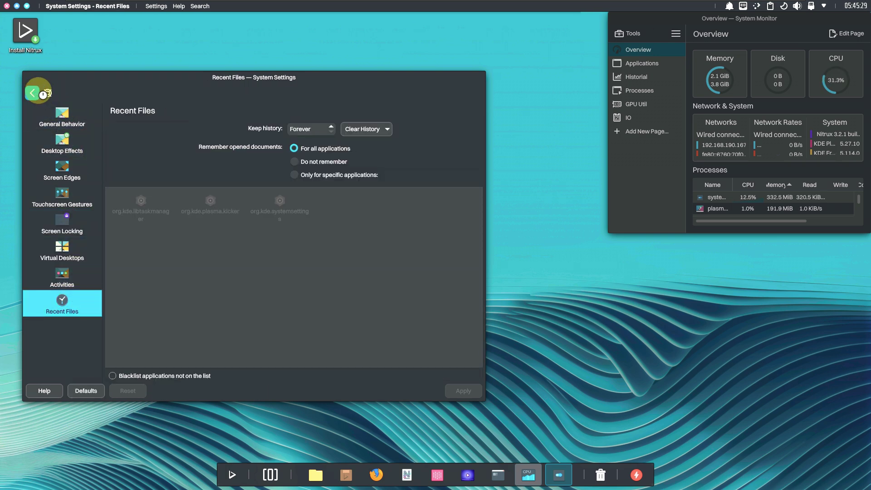
click(36, 92)
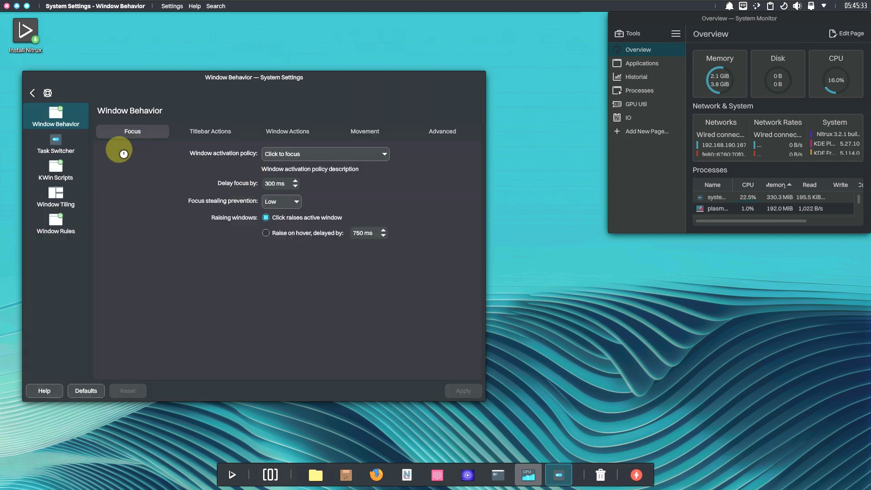
Tour Window Management pages: Task Switcher, KWin Scripts, tiling and Window Rules, then return to the overview
click(68, 147)
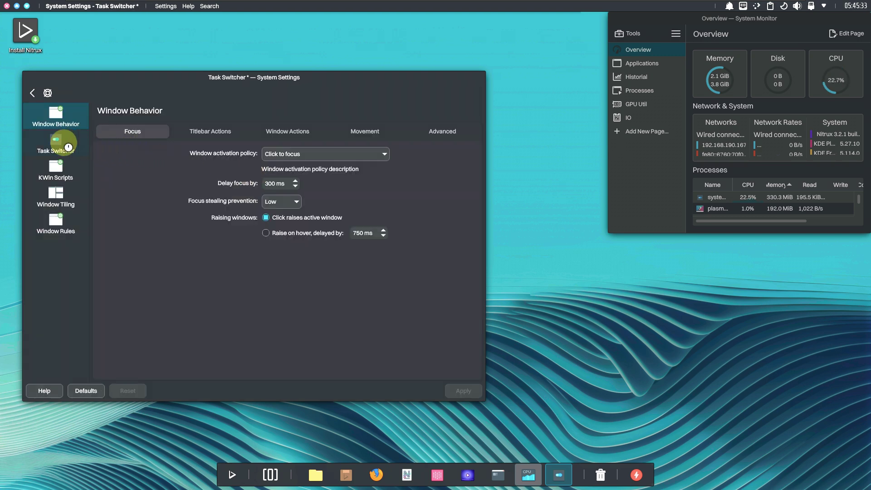
click(57, 173)
click(57, 199)
click(55, 228)
click(55, 194)
scroll(389, 172, down, 1)
scroll(389, 172, up, 1)
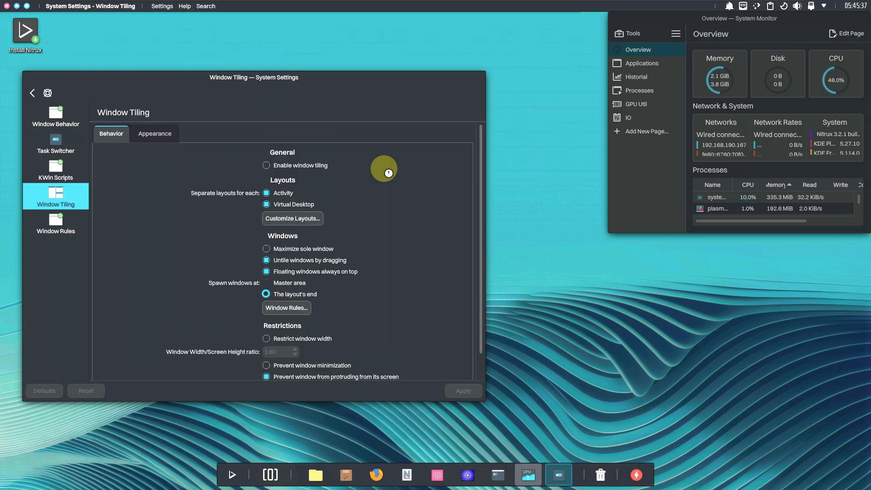
click(86, 219)
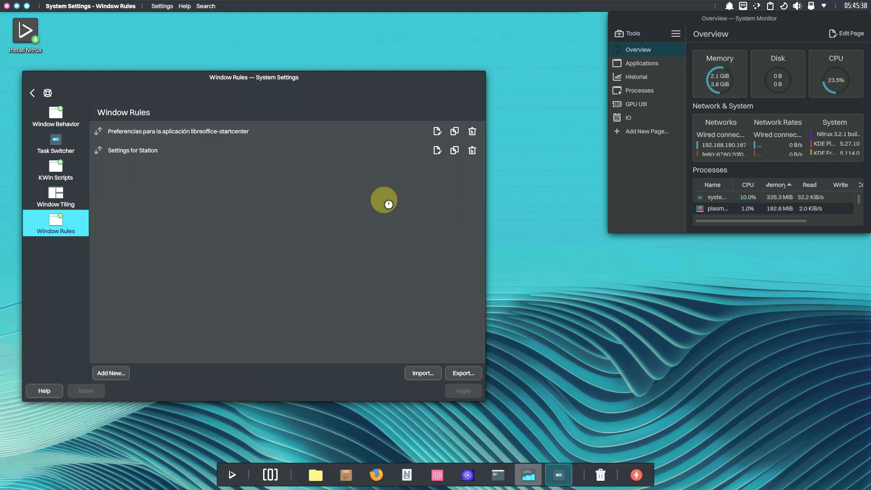
click(32, 93)
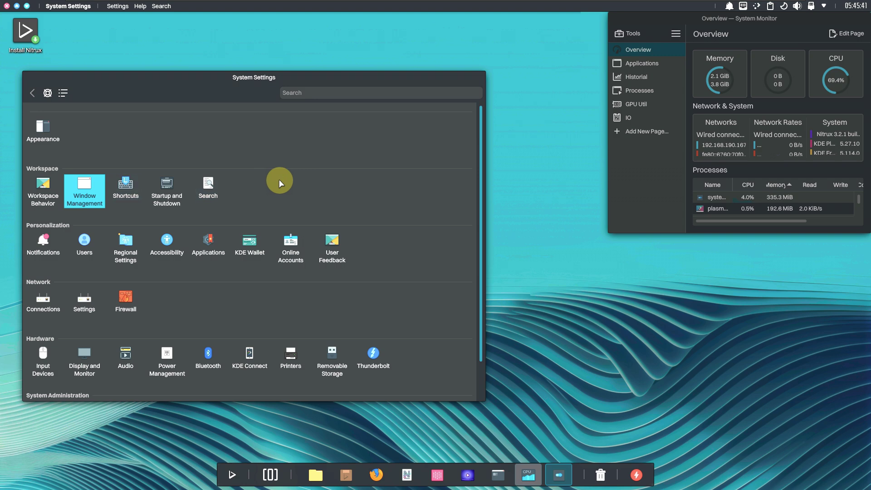
View About this System, close System Settings, and open the desktop's context menu
scroll(278, 179, down, 1)
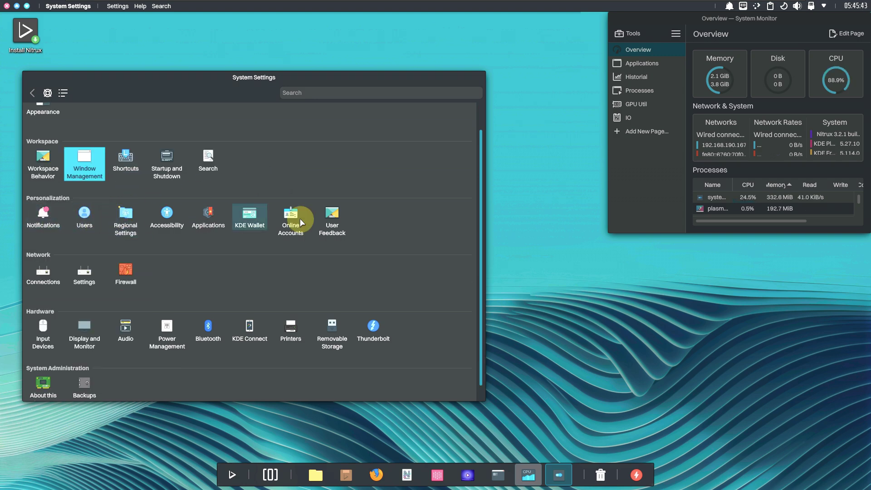
scroll(90, 295, down, 1)
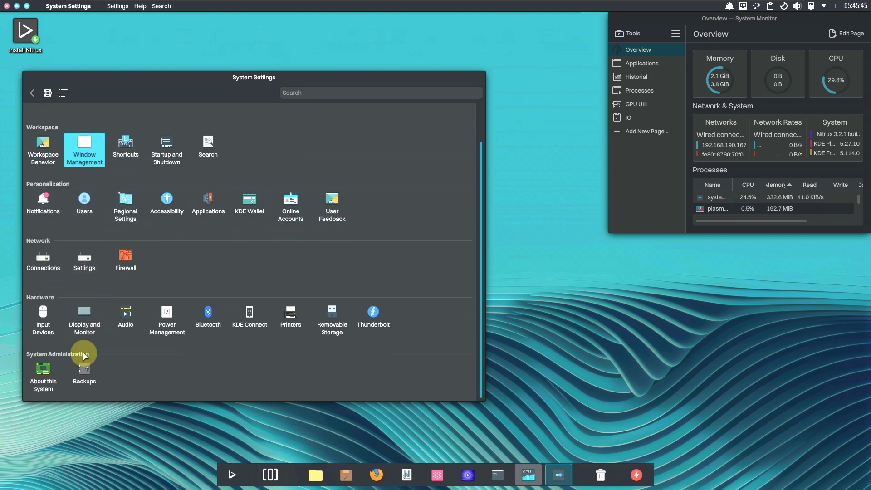
click(48, 375)
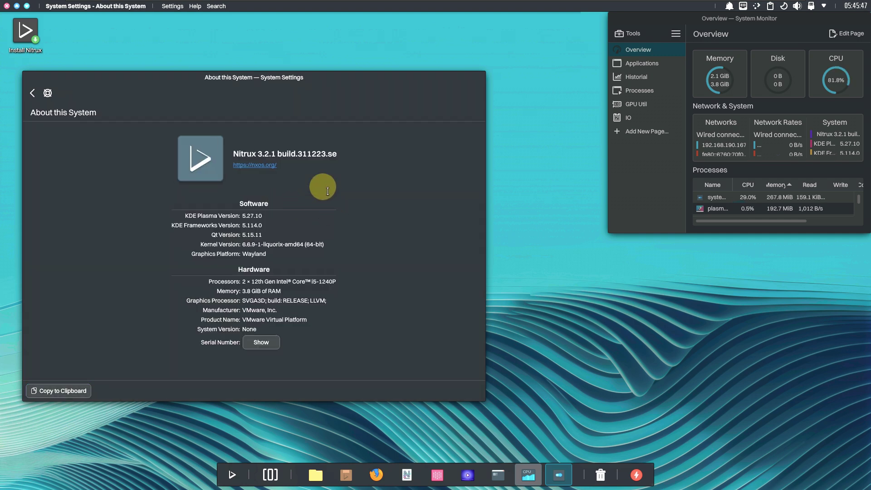
click(32, 93)
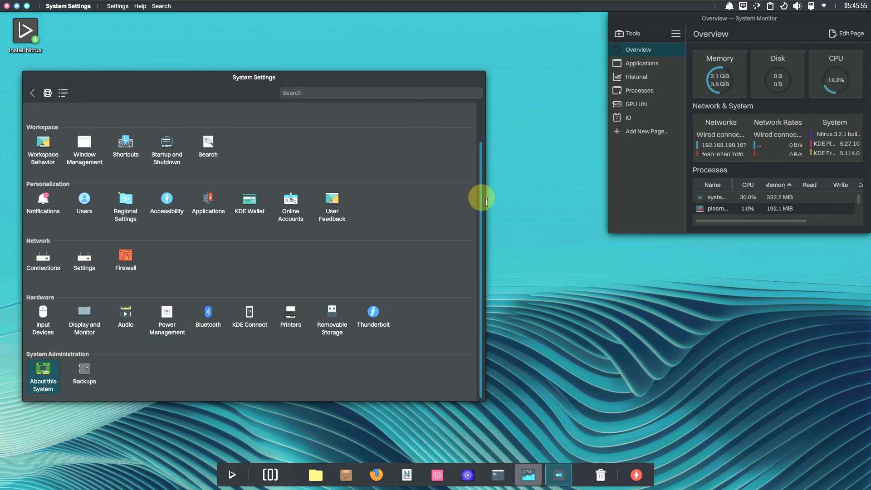
click(7, 6)
right_click(111, 104)
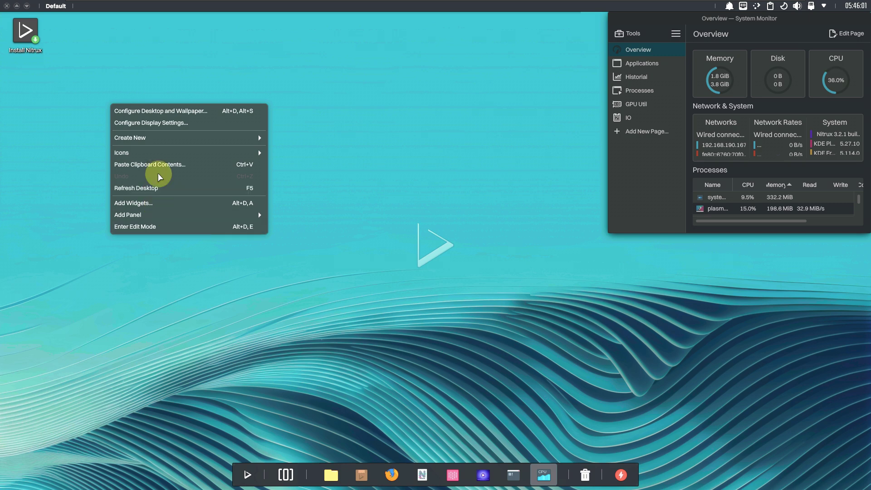
Open the desktop and wallpaper settings, then move and enlarge the dialog
click(168, 113)
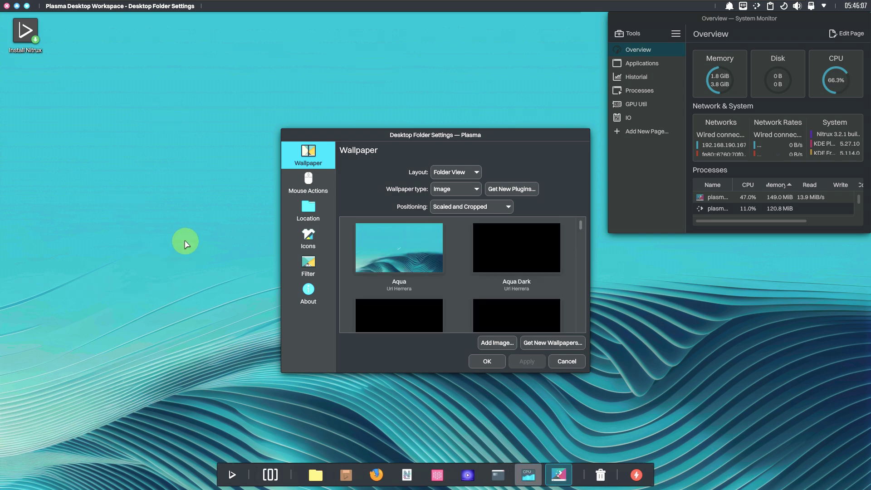
drag(413, 142, 249, 104)
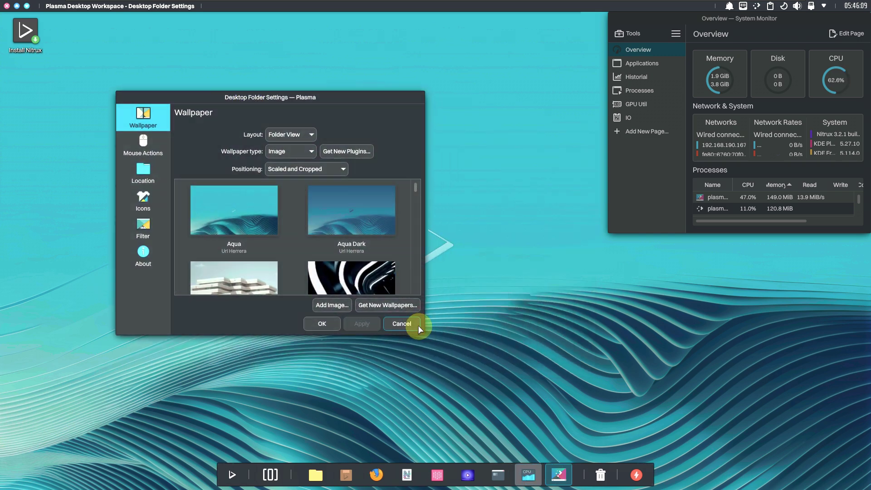
drag(424, 335, 548, 439)
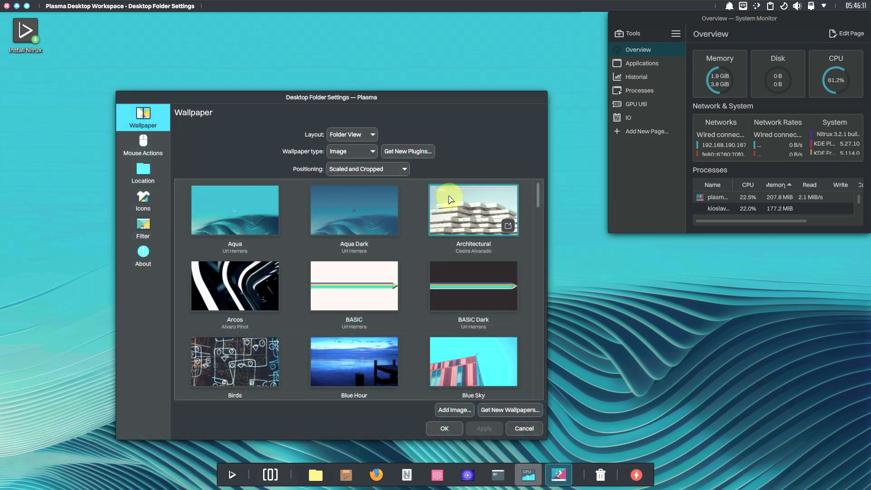
drag(414, 101, 385, 90)
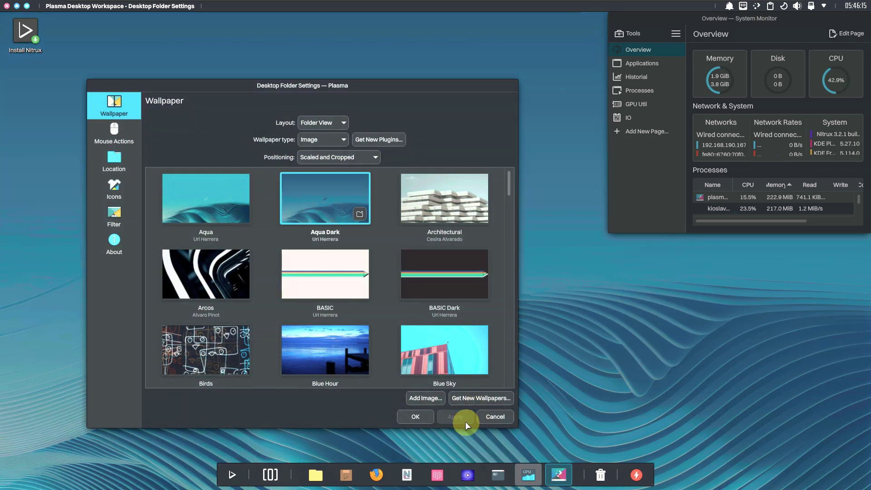
Try the Aqua Dark wallpaper, then switch back to Aqua
click(463, 420)
drag(387, 88, 344, 113)
click(142, 230)
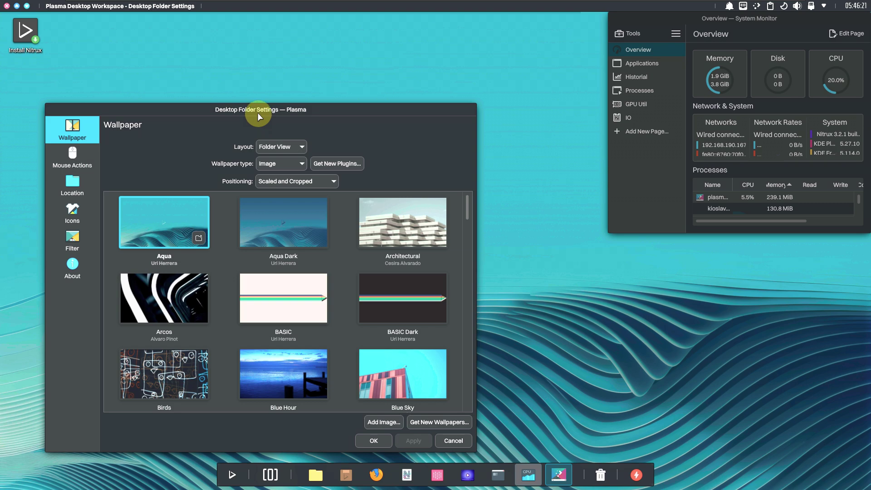
drag(257, 113, 332, 67)
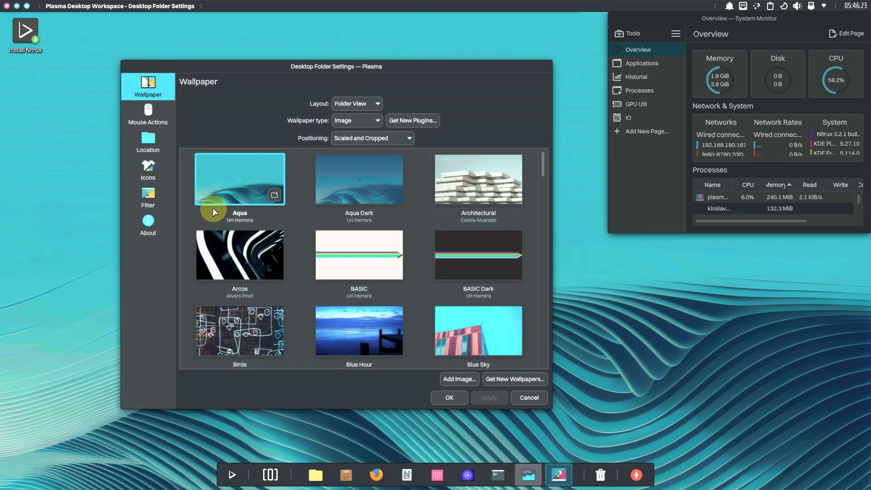
scroll(353, 232, down, 2)
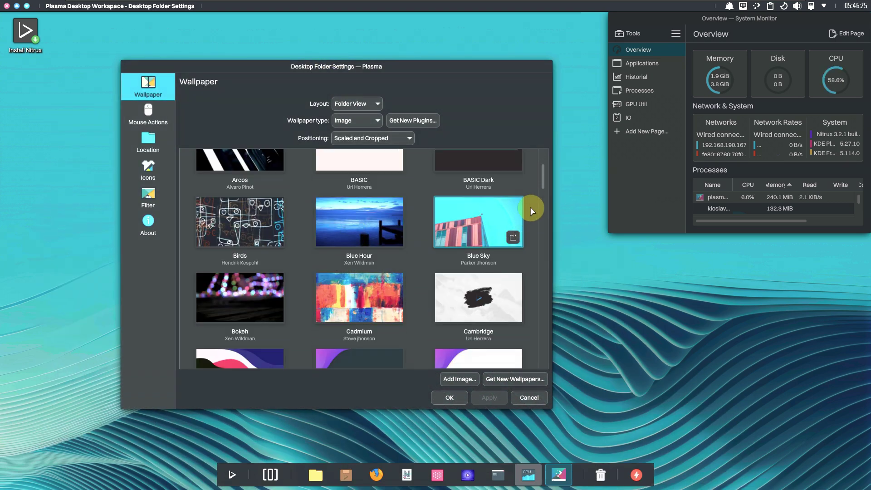
drag(544, 186, 540, 151)
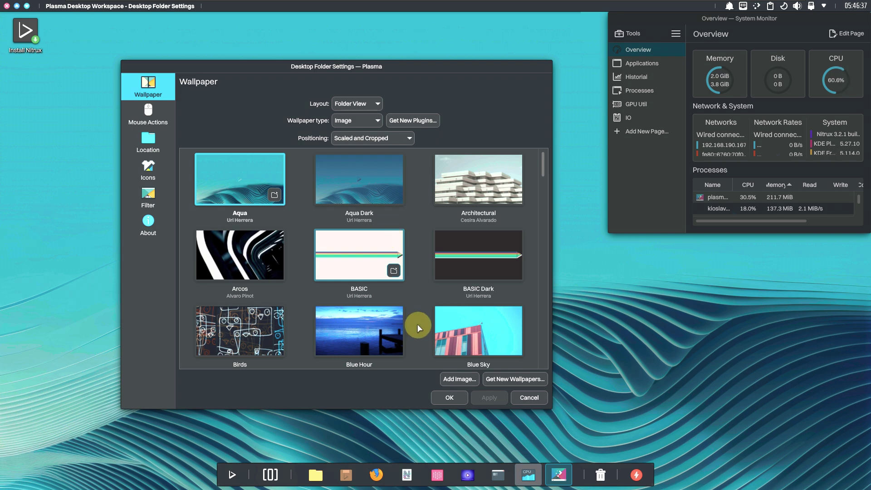
View the Mouse Actions, Location, Icons and Filter pages, then accept with OK
click(165, 123)
click(159, 136)
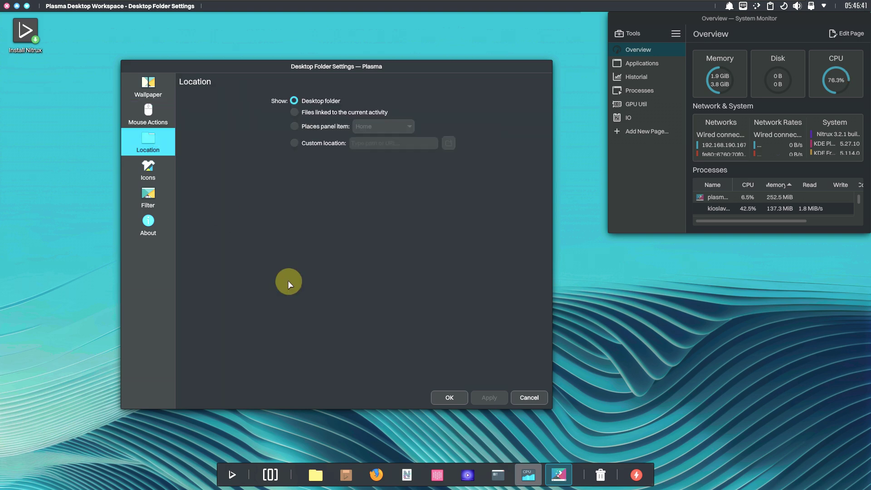
click(158, 170)
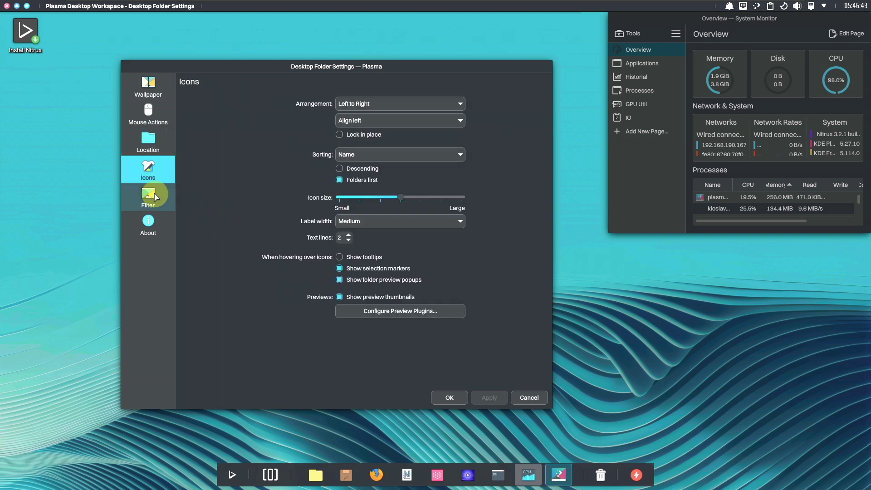
click(158, 227)
click(514, 397)
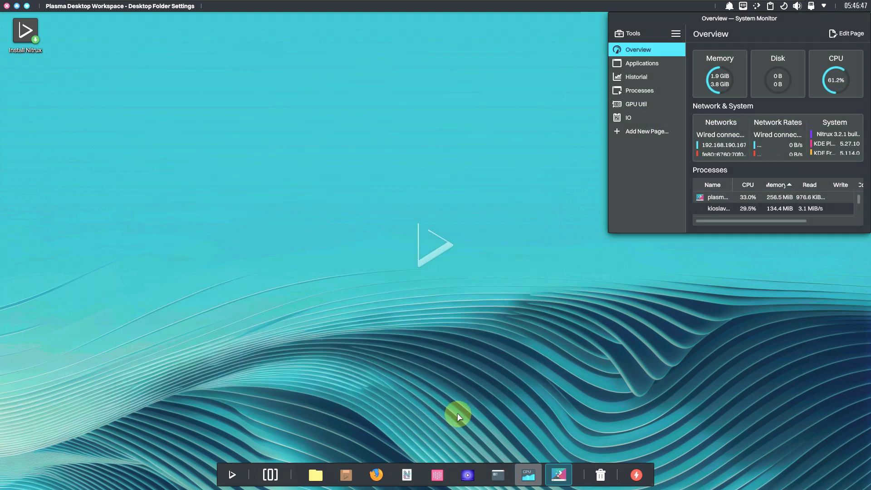
click(245, 476)
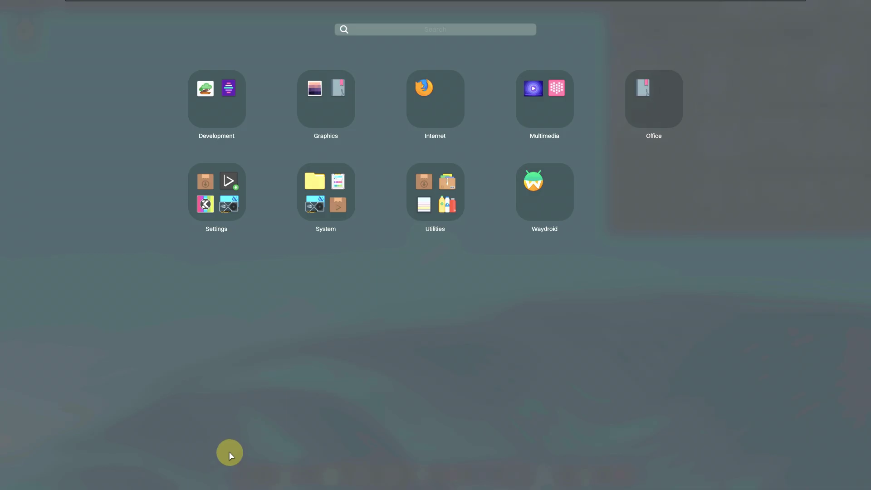
click(523, 210)
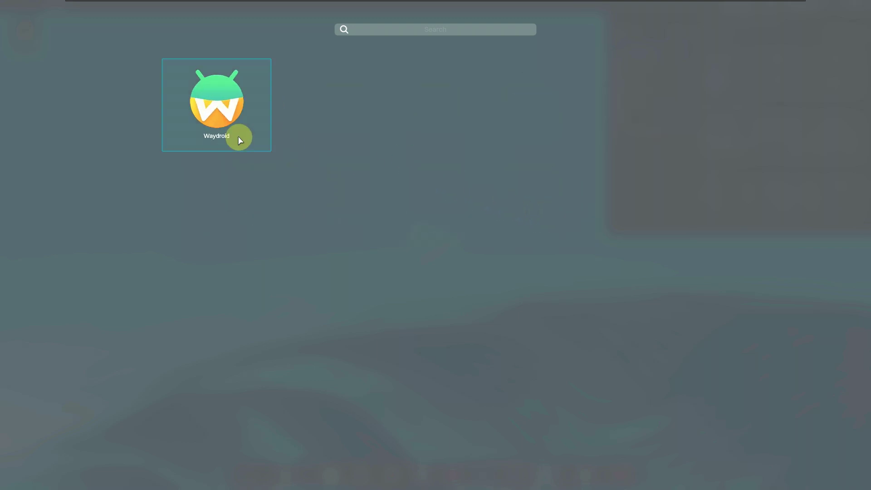
drag(239, 138, 416, 291)
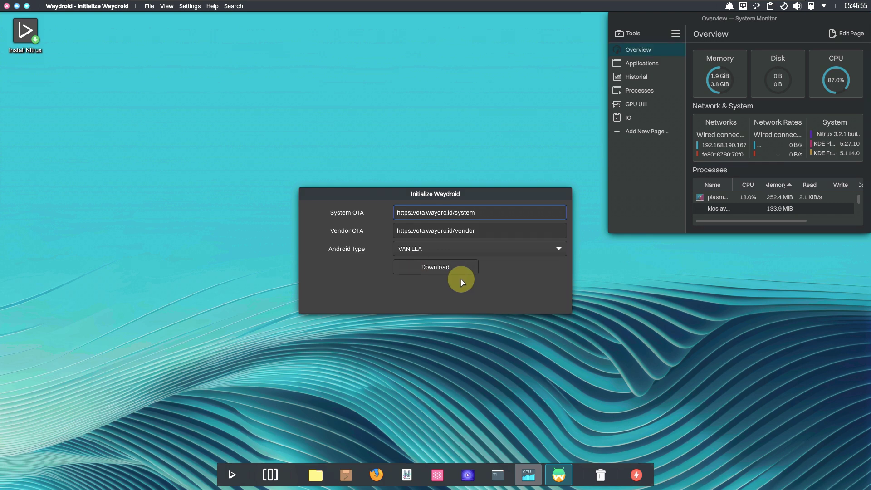
click(438, 248)
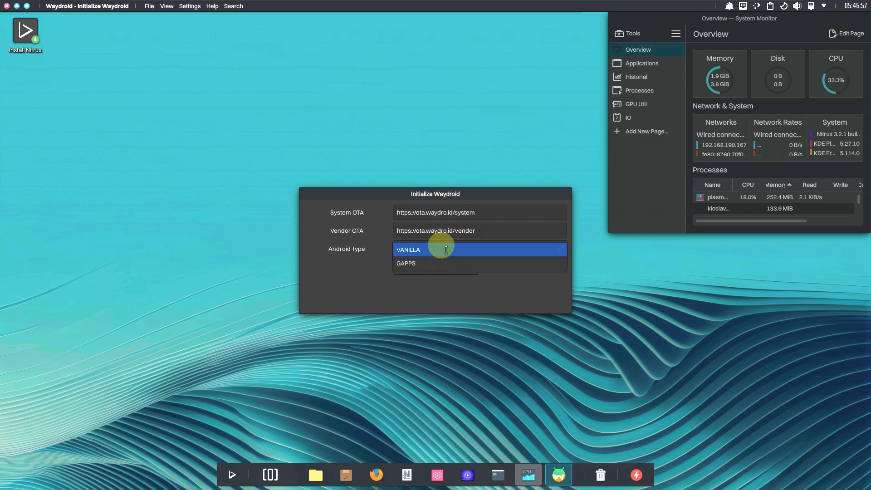
click(447, 252)
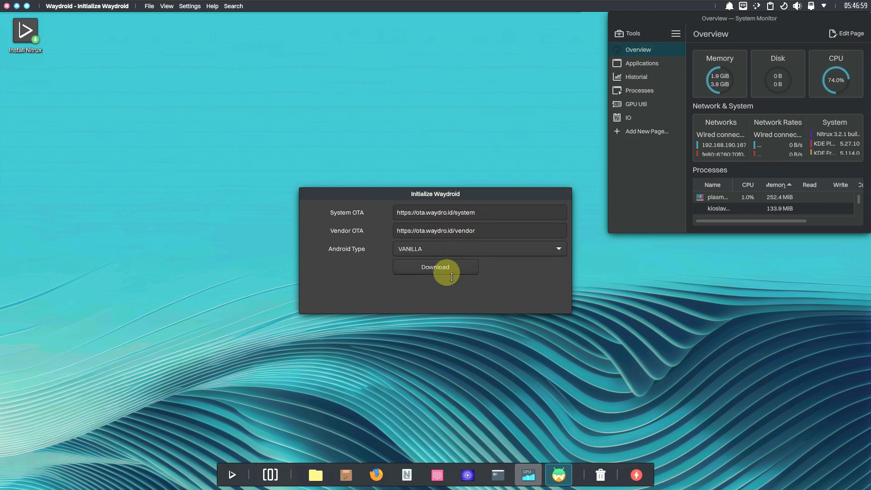
click(210, 6)
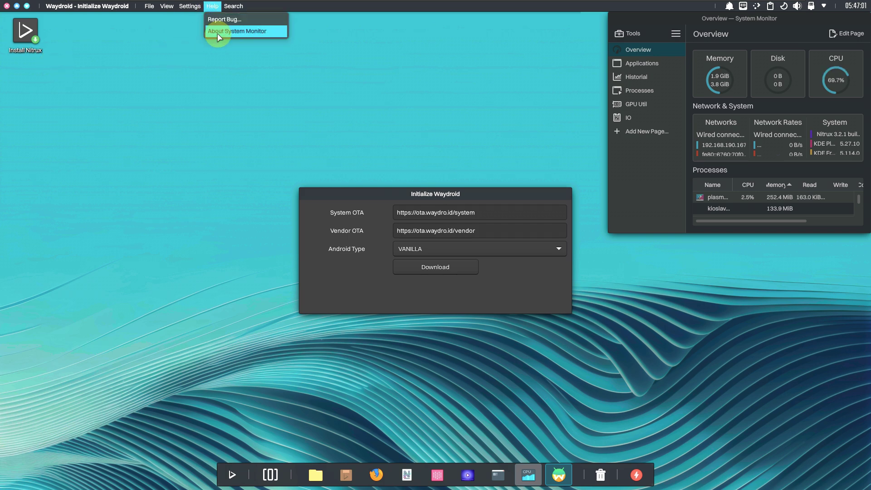
click(218, 31)
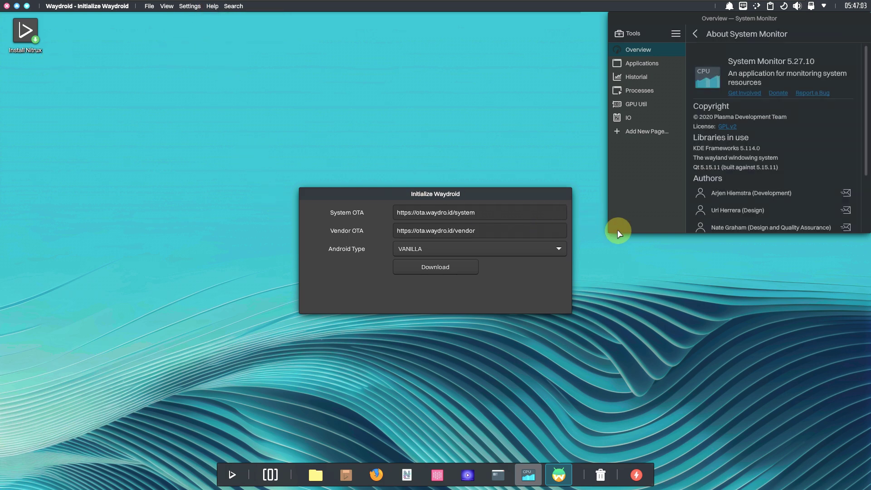
click(694, 33)
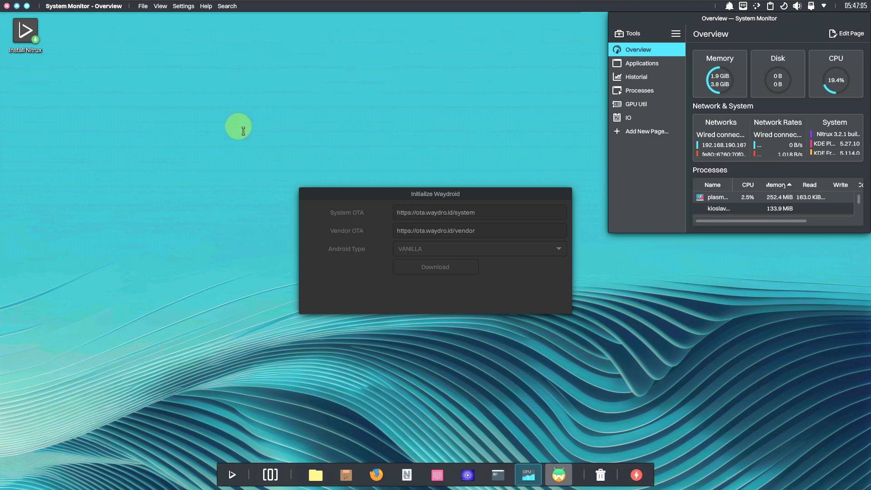
click(342, 196)
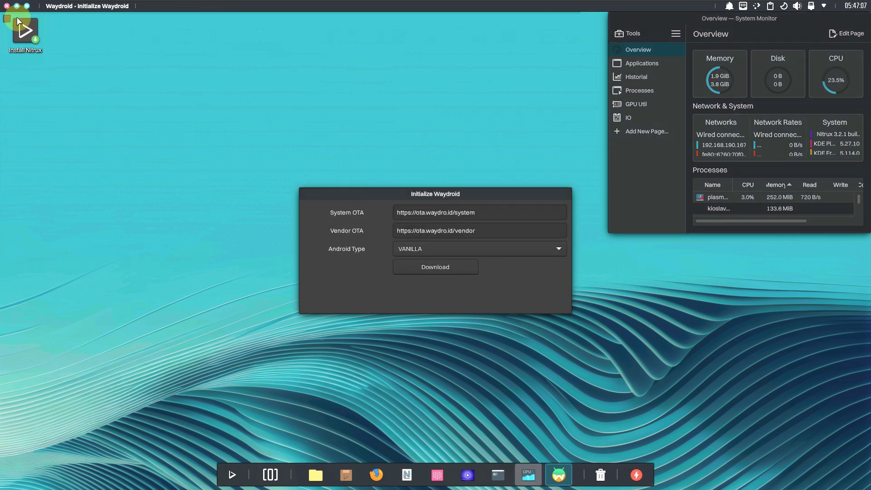
click(6, 6)
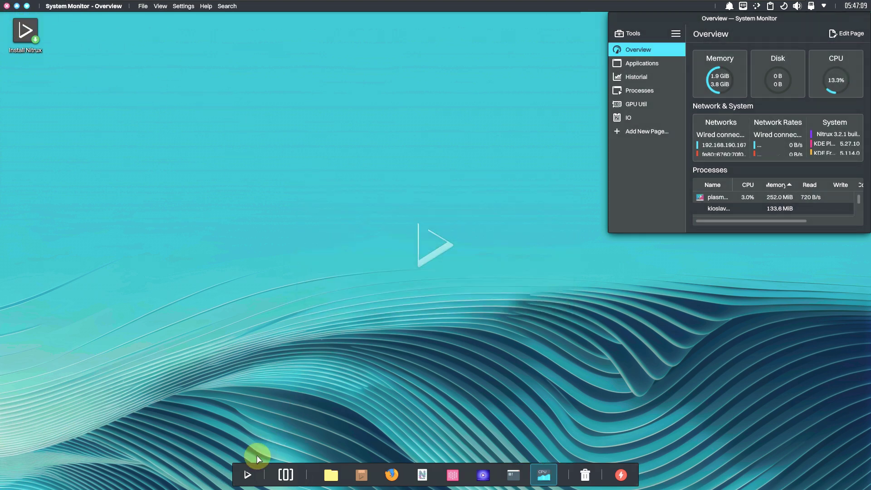
click(248, 473)
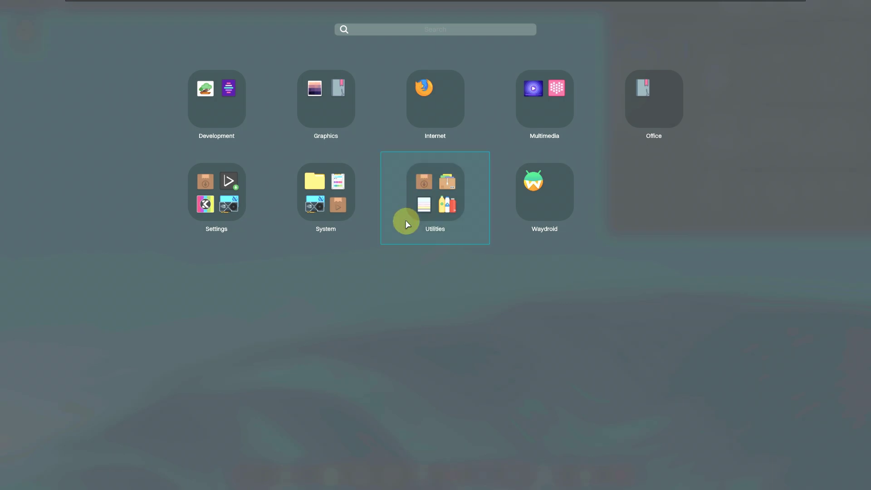
Browse the Utilities folder, then launch NX Software Center from the System folder
click(404, 220)
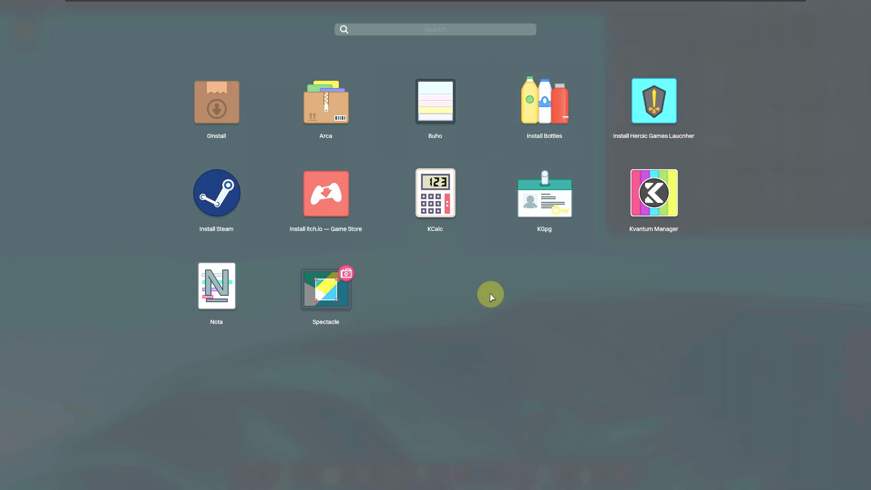
click(119, 161)
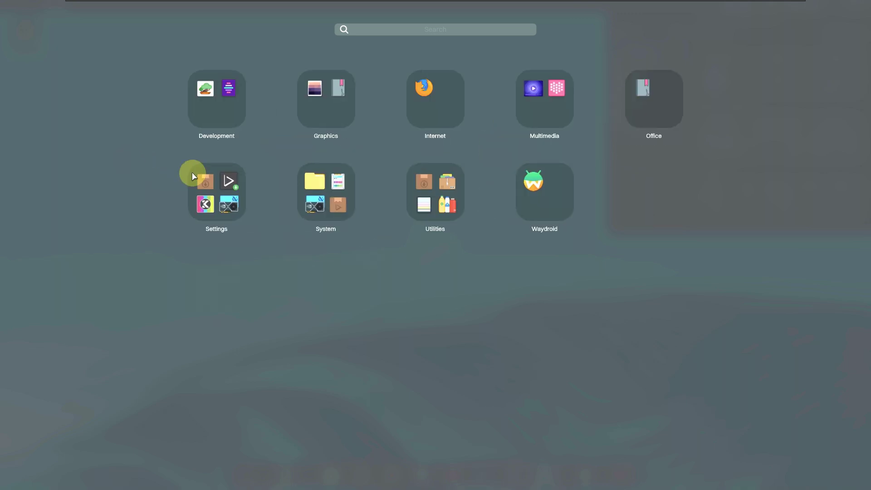
click(320, 208)
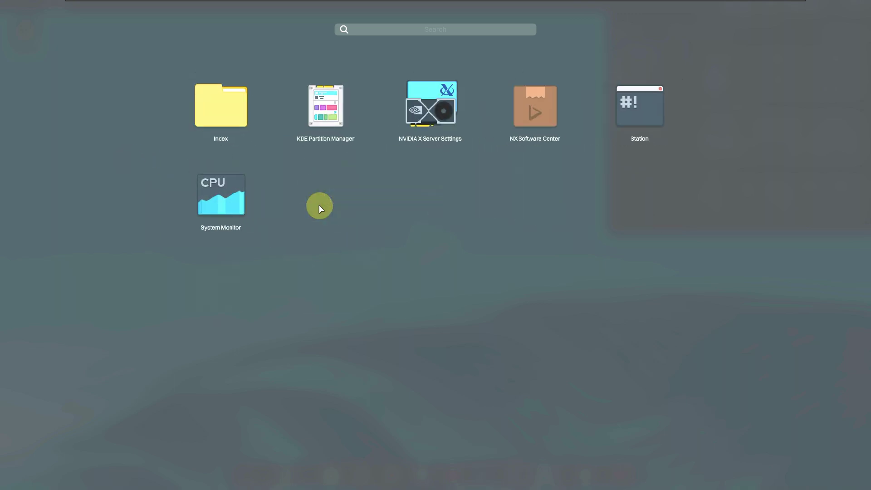
click(533, 119)
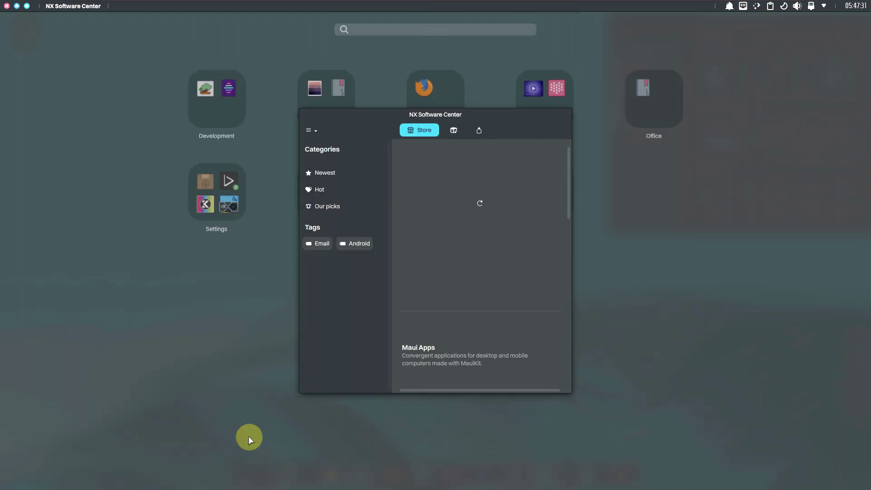
Place the NX Software Center window at lower left, switch to Apps, and enlarge it
drag(482, 113, 782, 21)
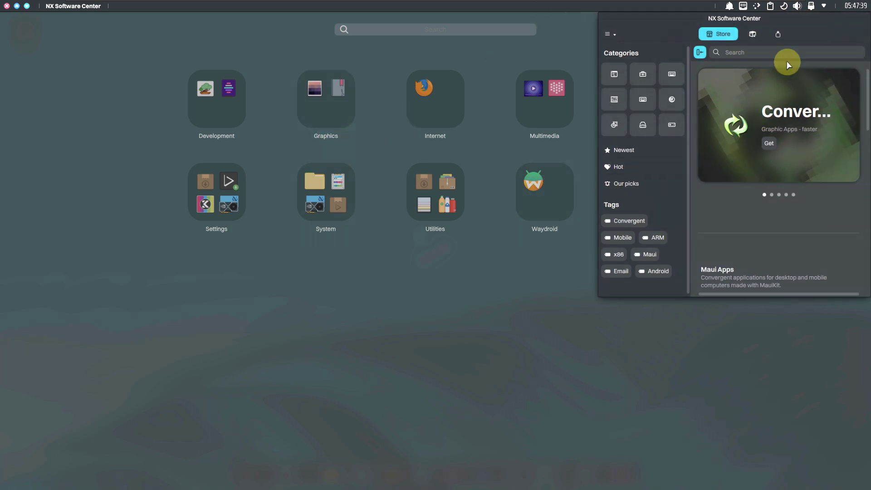
drag(756, 23, 245, 98)
click(148, 65)
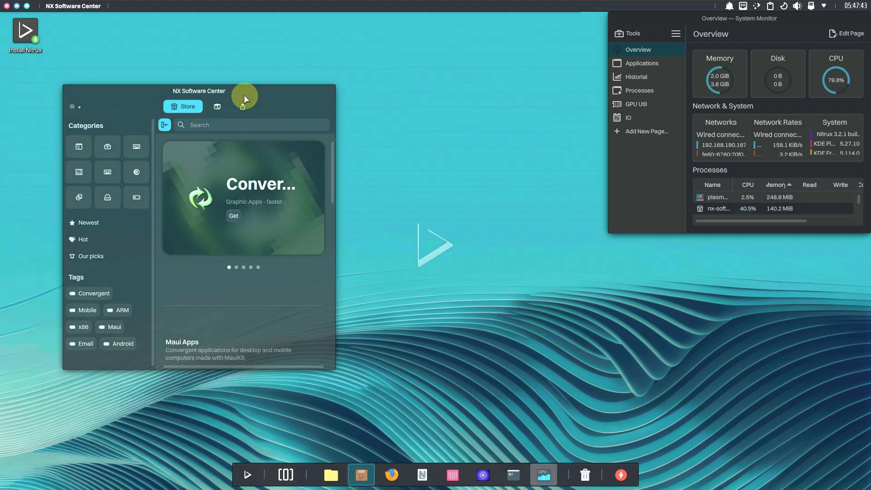
click(221, 103)
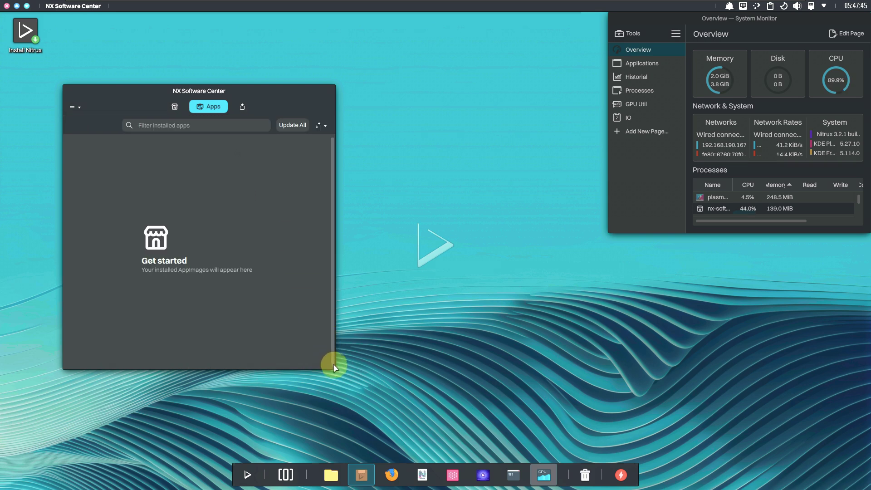
drag(334, 365, 554, 438)
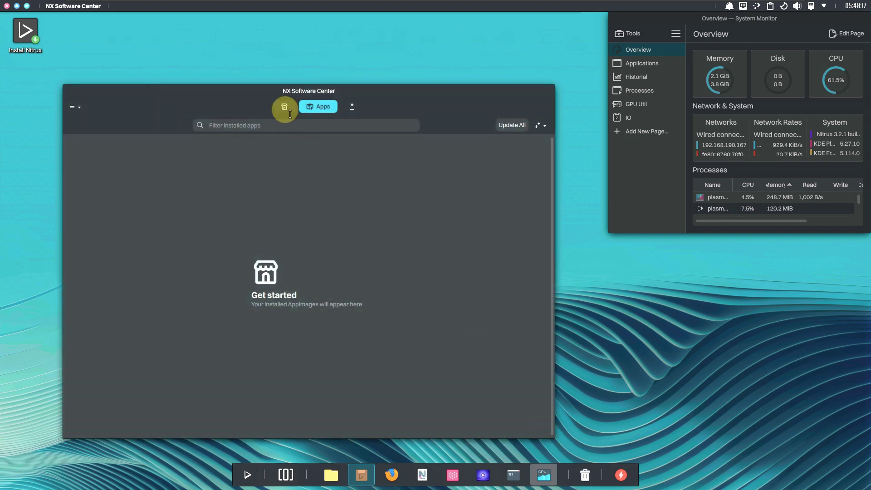
Return to the store listing and view, then close, the About NX Software Center information
click(285, 106)
scroll(333, 262, down, 3)
scroll(288, 276, down, 10)
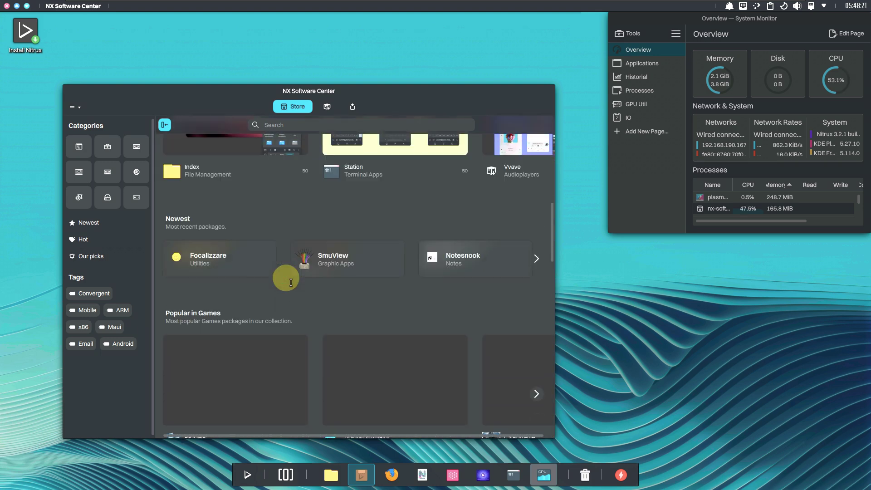
scroll(285, 272, up, 9)
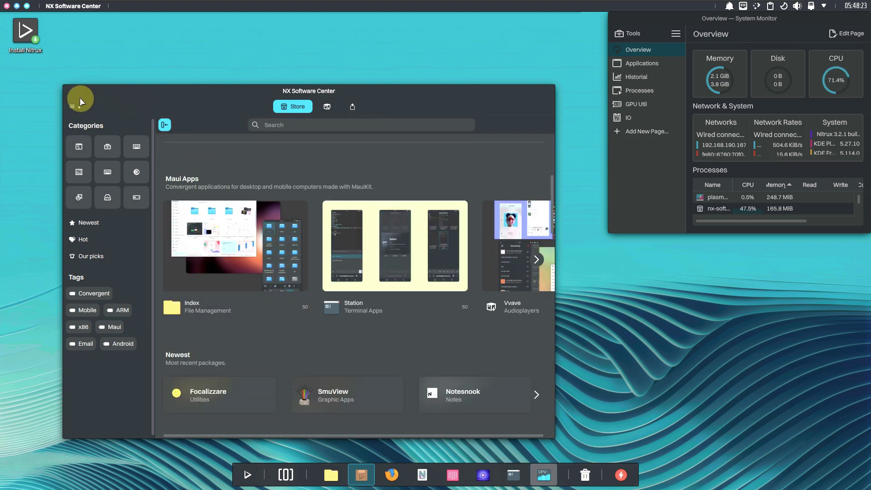
click(78, 107)
click(81, 143)
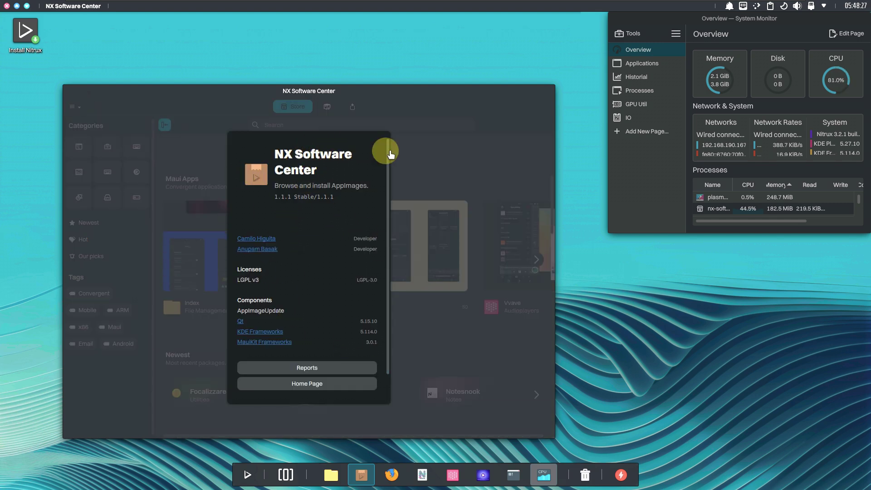
click(455, 154)
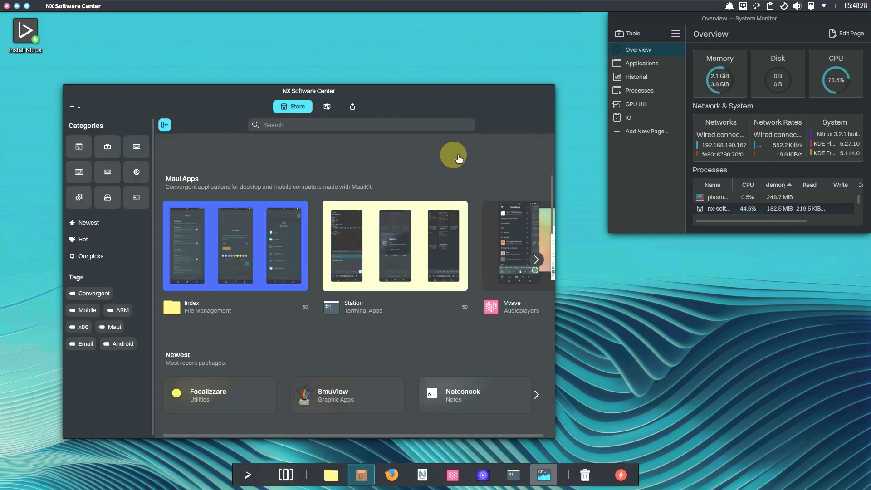
Look over the Station and Index app pages in the store
click(390, 266)
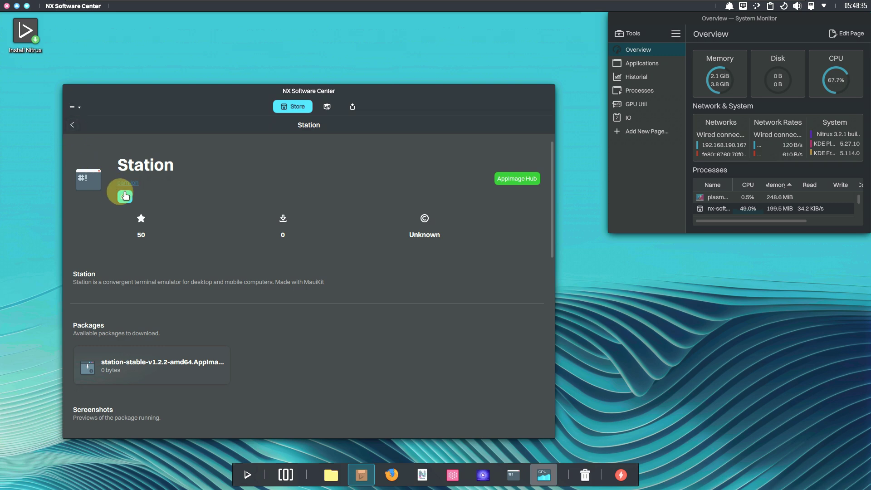
click(72, 124)
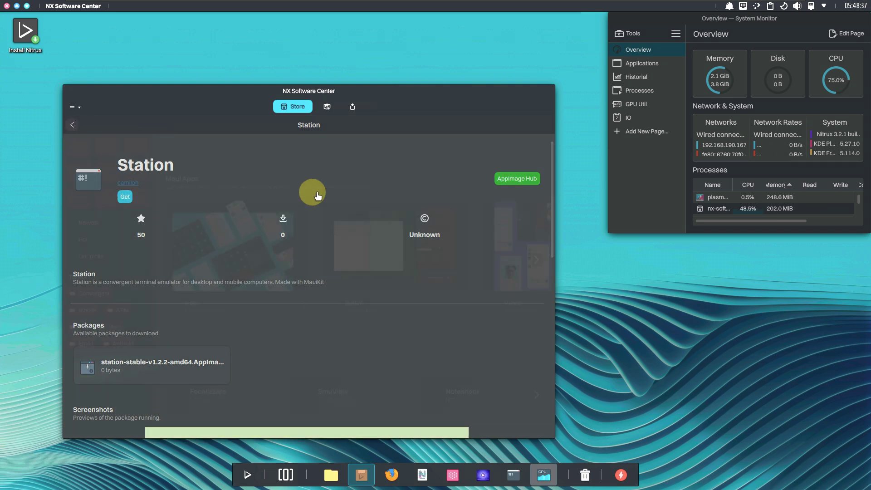
scroll(317, 193, down, 2)
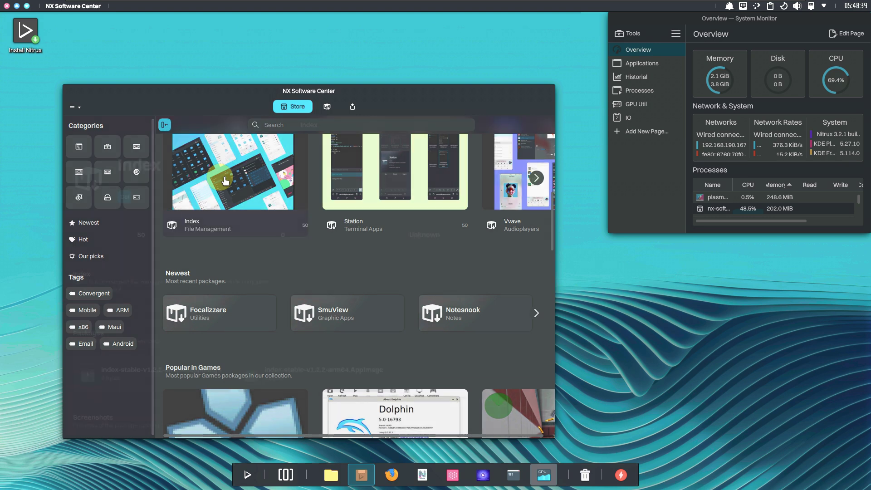
click(224, 176)
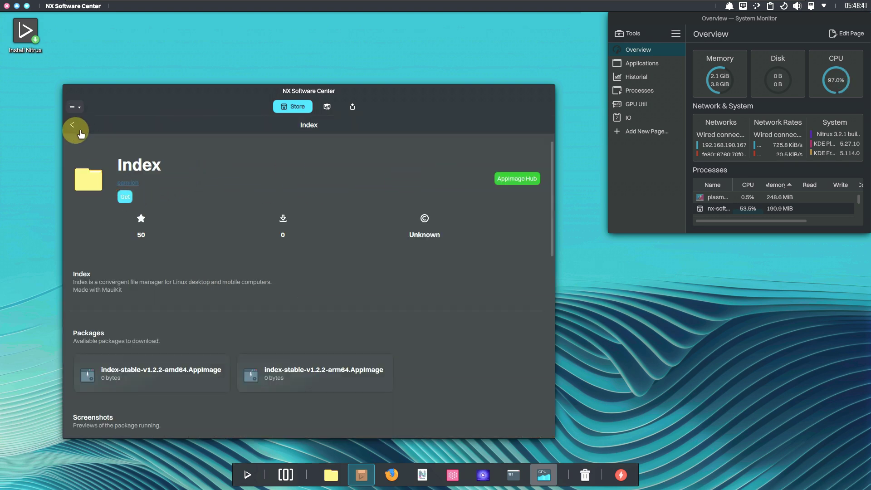
scroll(238, 253, down, 8)
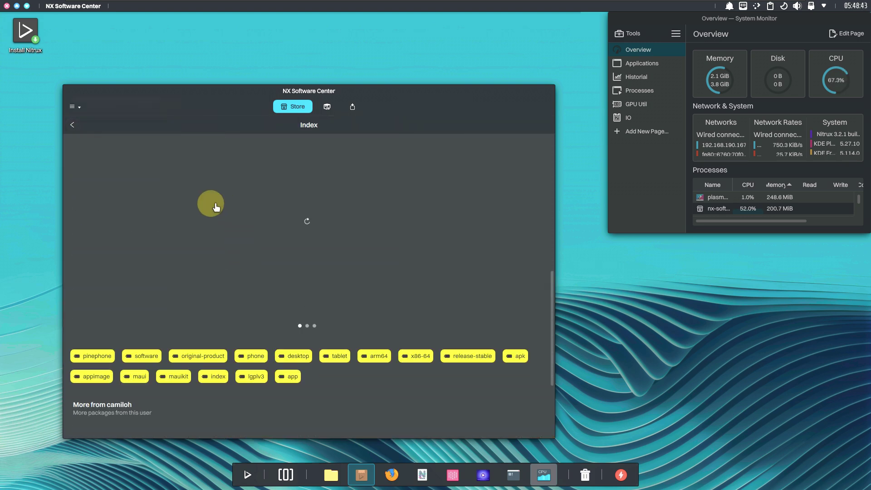
scroll(222, 212, down, 3)
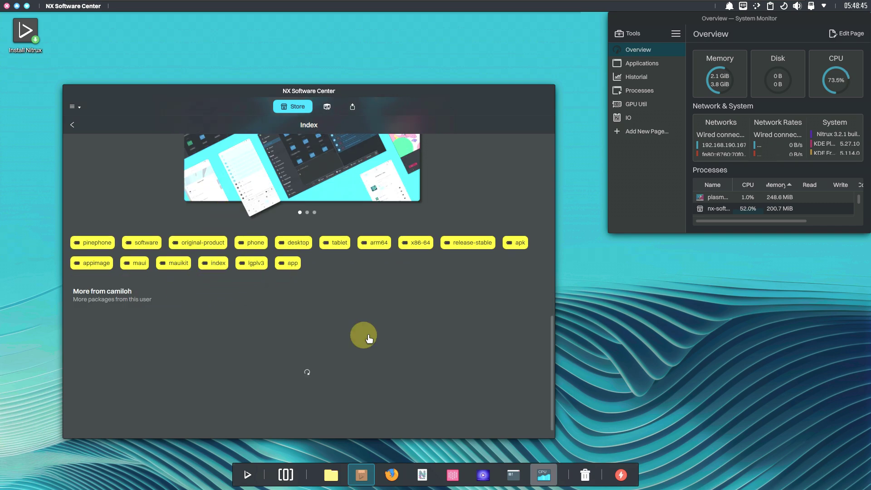
scroll(368, 338, up, 10)
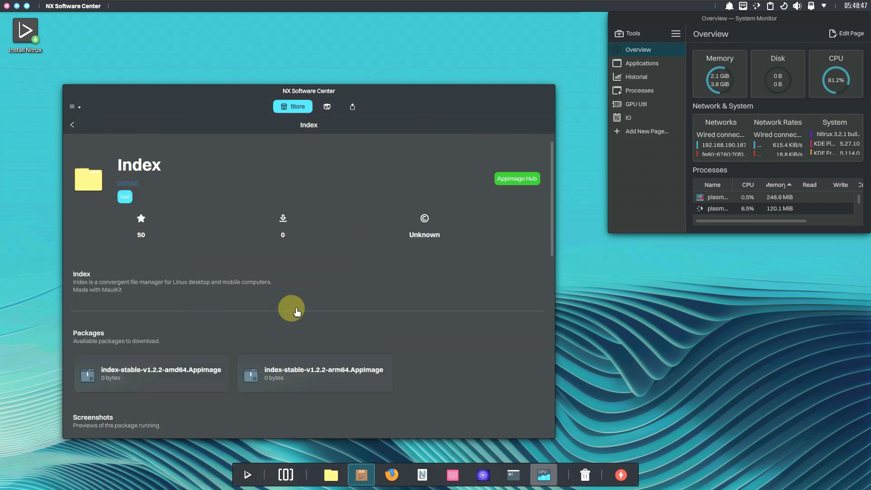
click(73, 127)
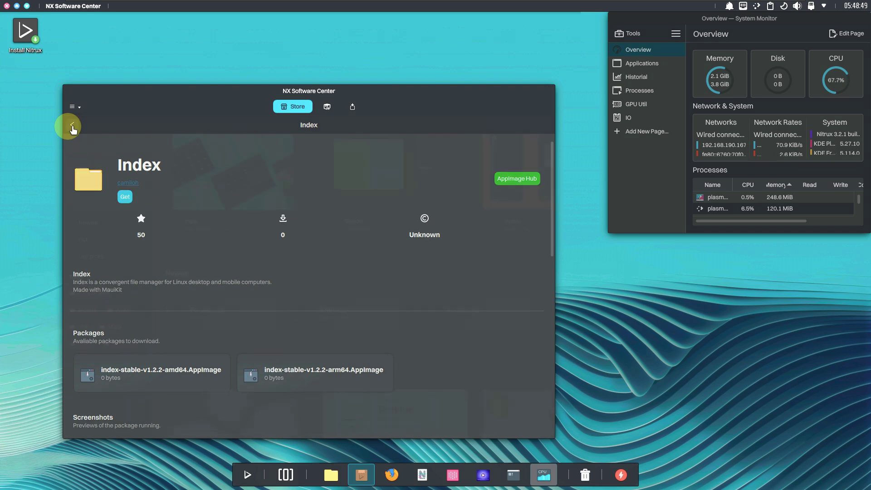
Check the empty Apps and Progress views, then close NX Software Center
drag(348, 93, 295, 68)
click(283, 80)
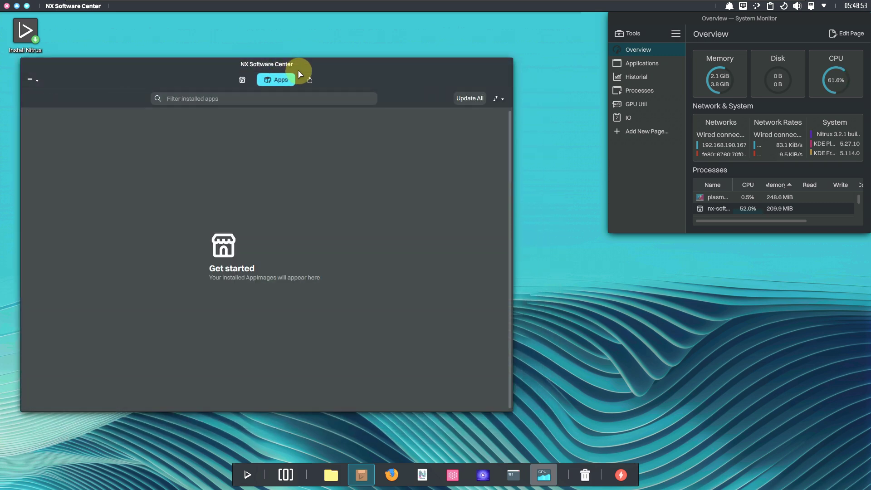
click(310, 81)
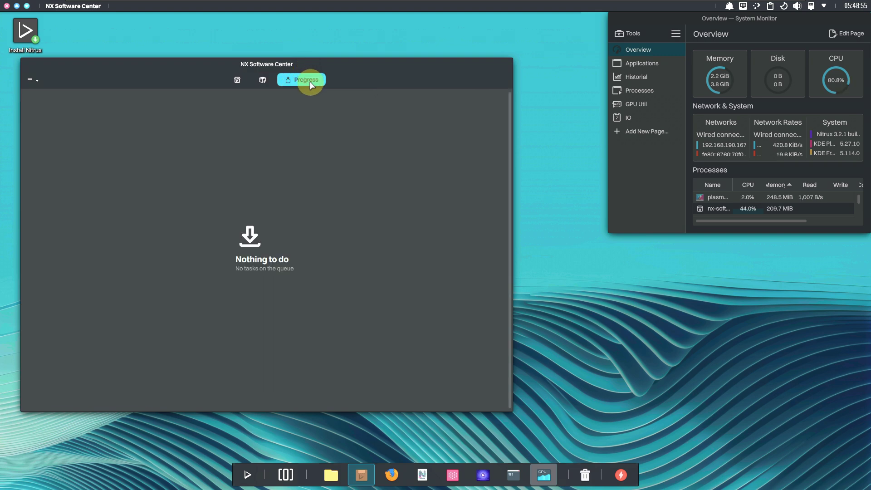
click(257, 80)
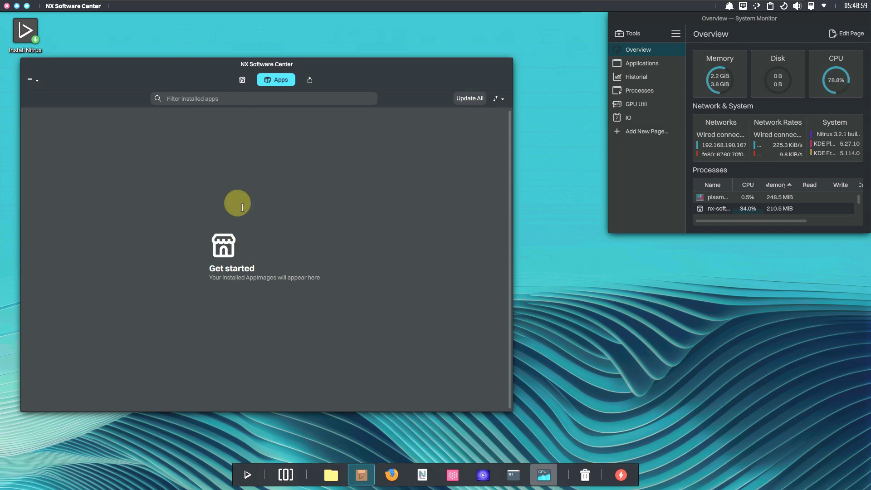
click(7, 6)
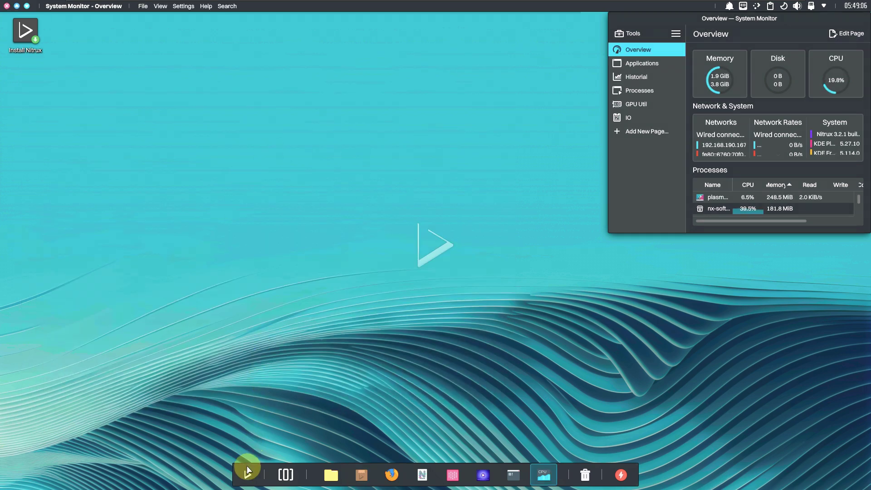
click(247, 473)
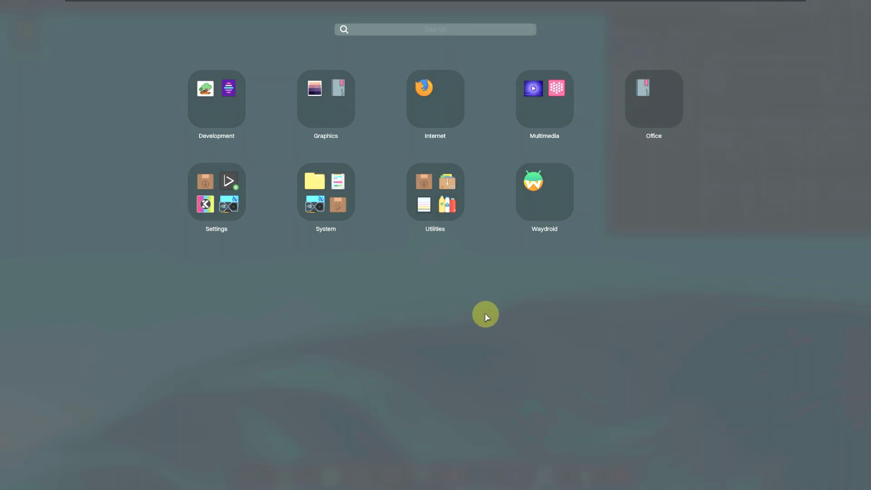
click(314, 198)
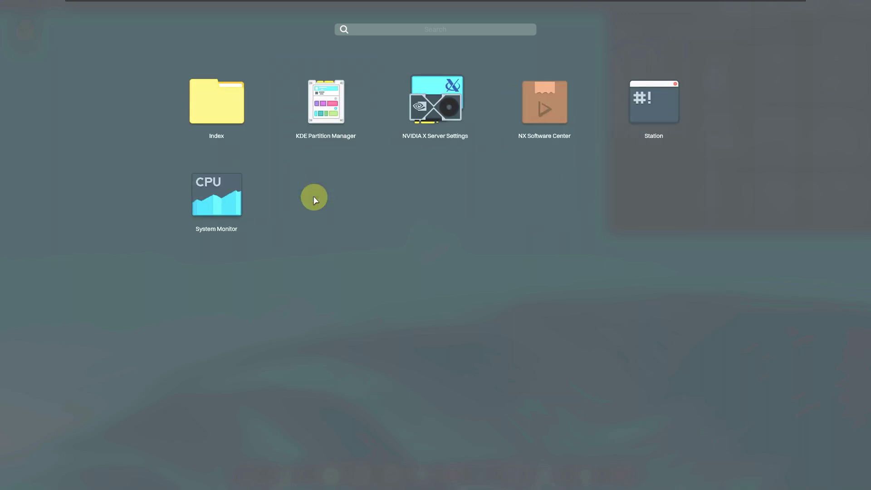
click(279, 309)
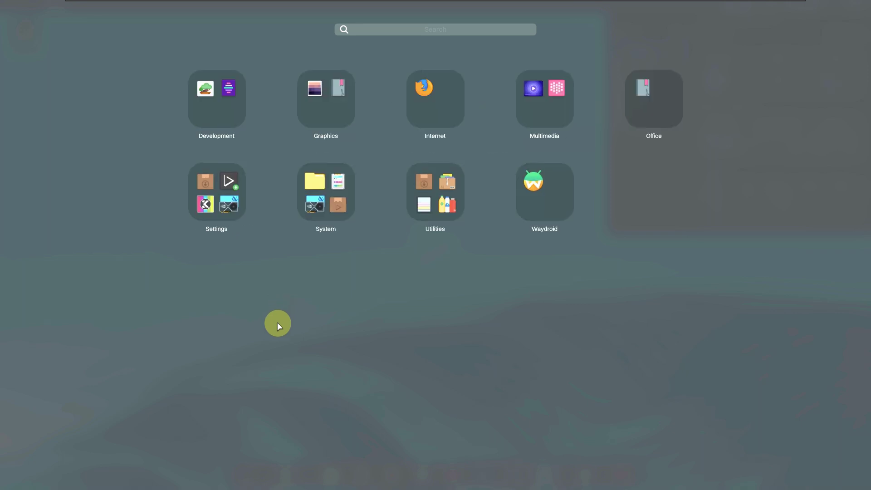
click(220, 210)
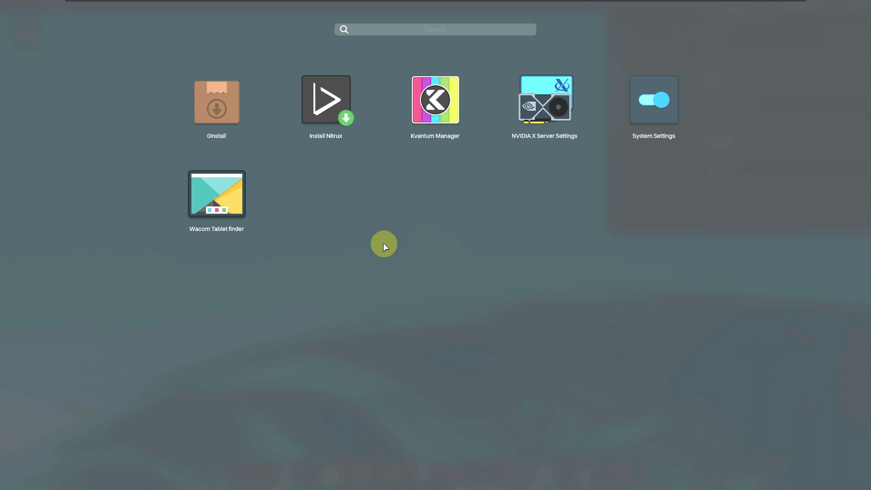
click(205, 331)
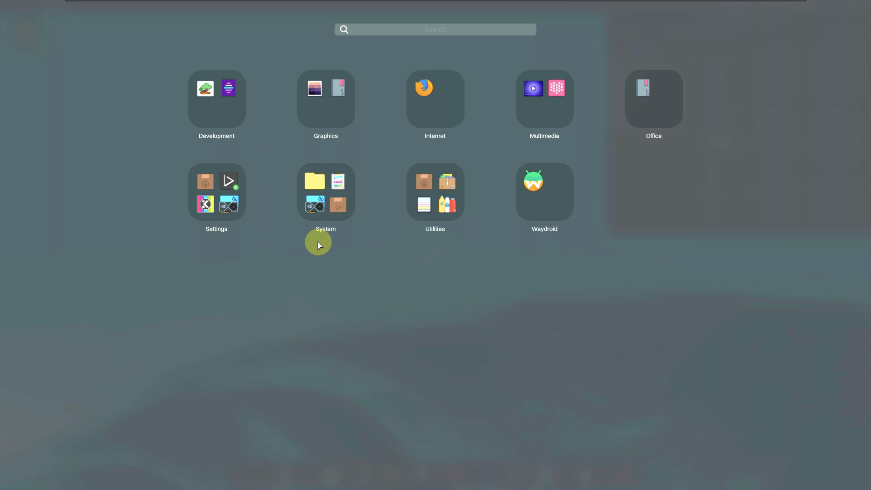
click(205, 111)
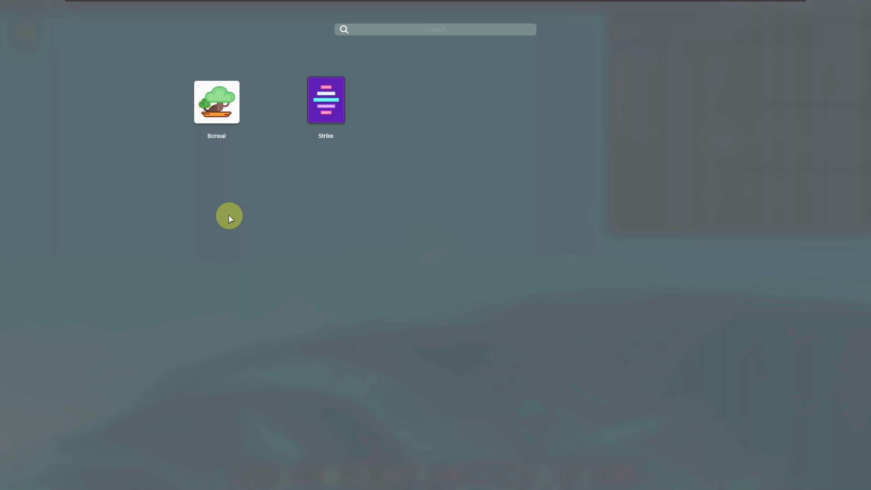
click(229, 216)
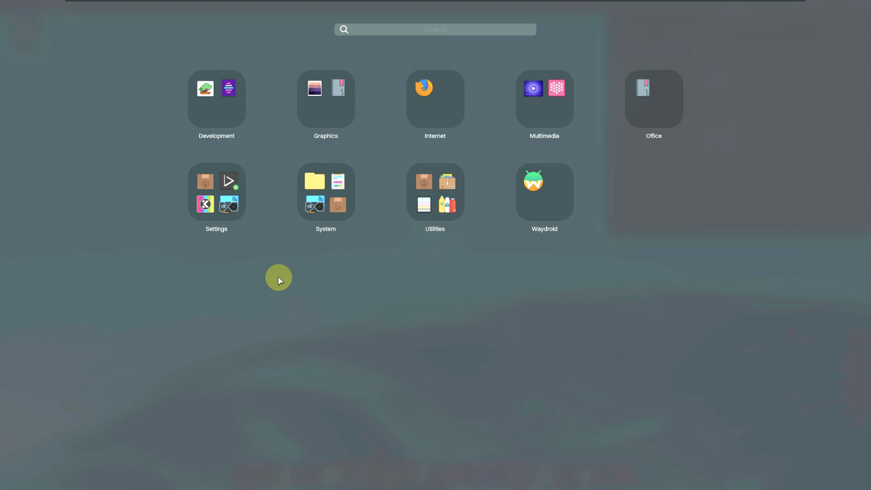
click(278, 277)
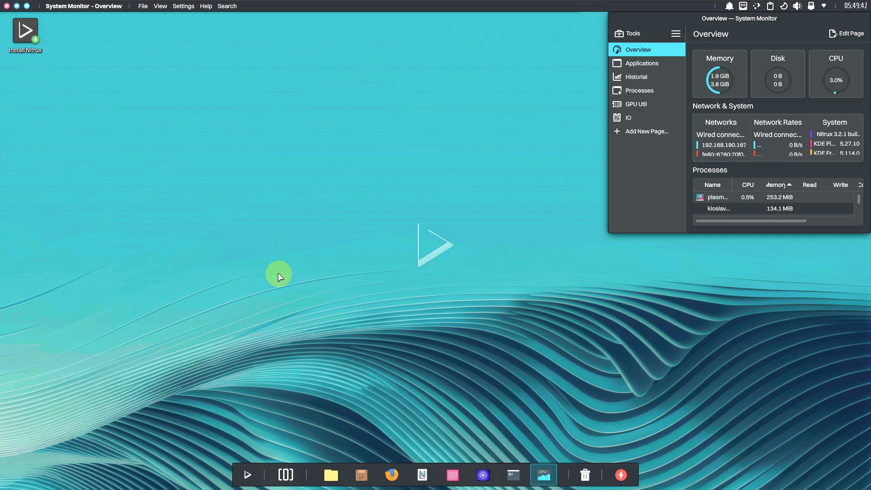
Maximize and restore System Monitor, then start NX Software Center from the dock
double_click(762, 20)
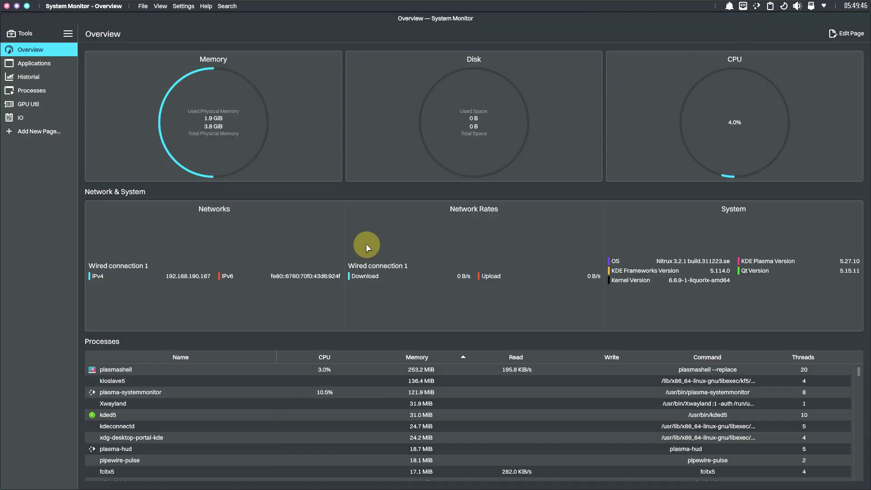
double_click(568, 17)
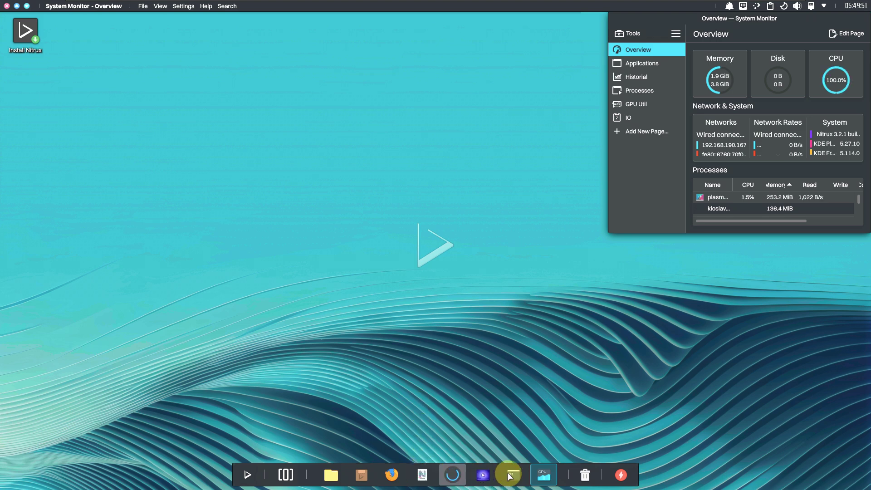
click(365, 476)
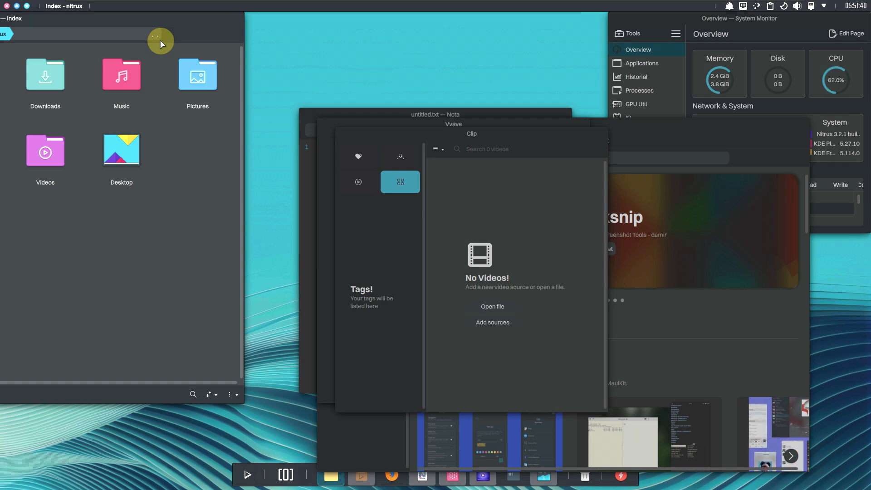
Nudge Index right and raise Clip, Software Center and Index in turn, ending with Nota in front
drag(178, 31, 310, 39)
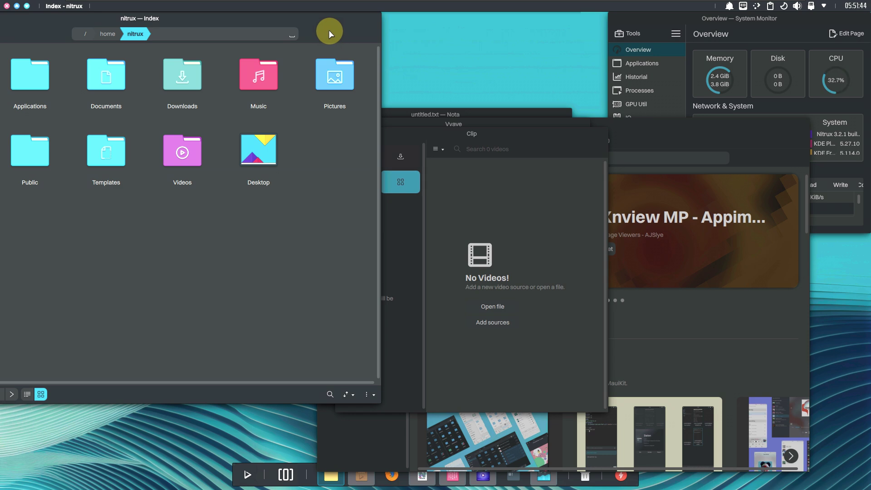
click(514, 139)
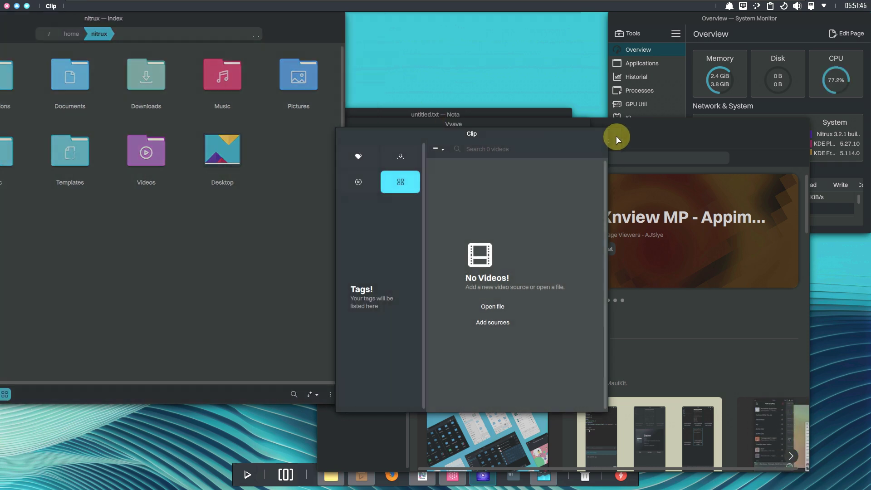
click(621, 133)
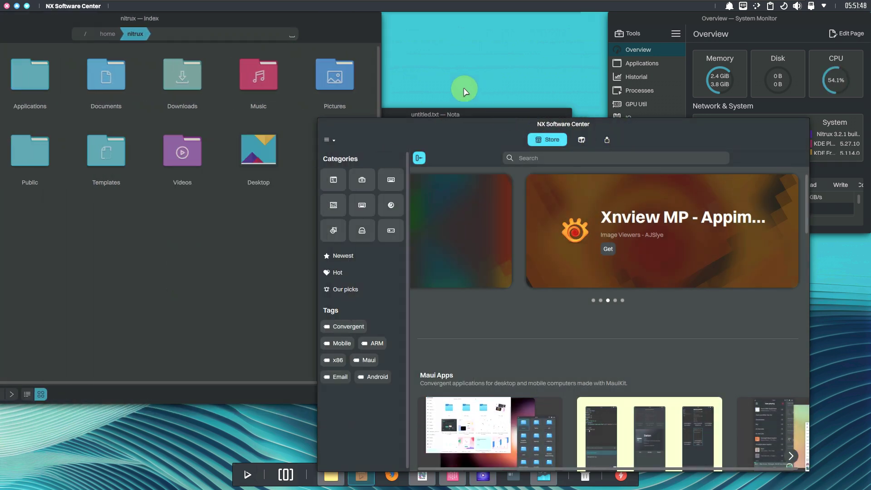
click(457, 115)
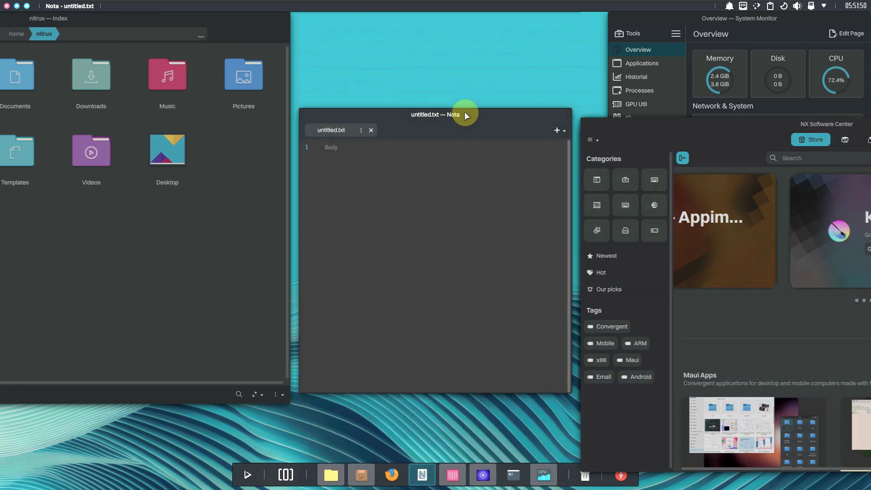
click(312, 32)
click(594, 123)
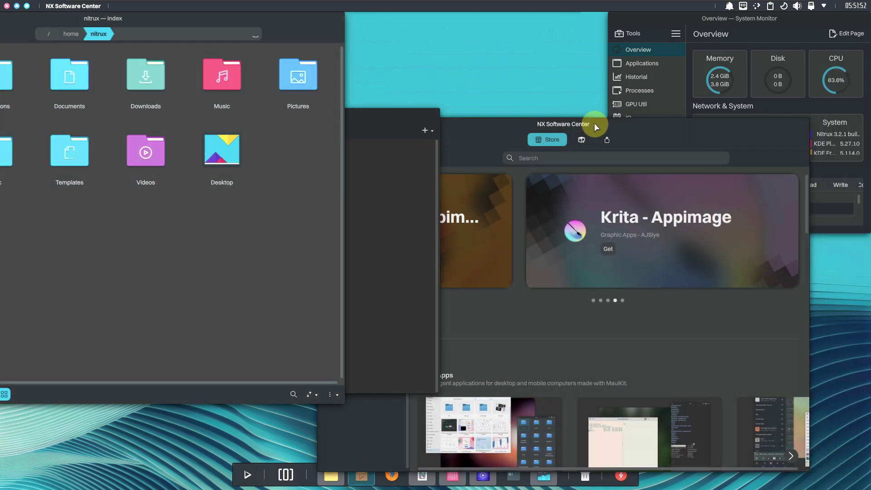
click(459, 110)
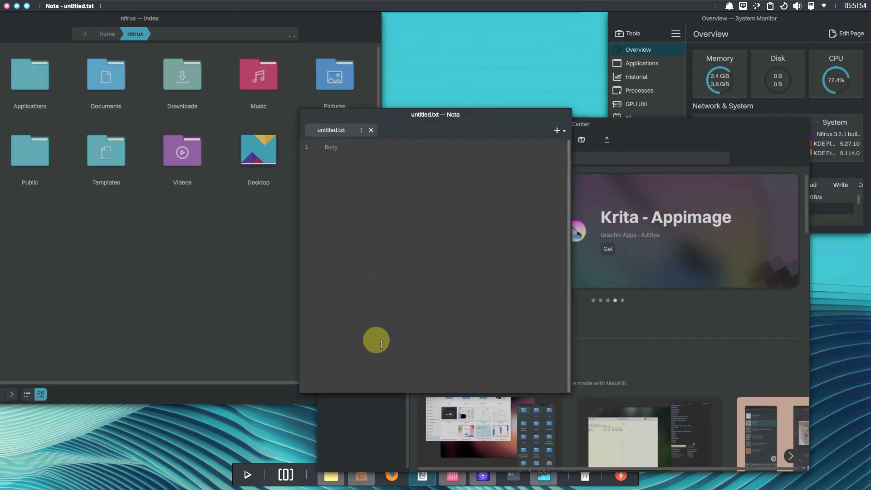
click(248, 473)
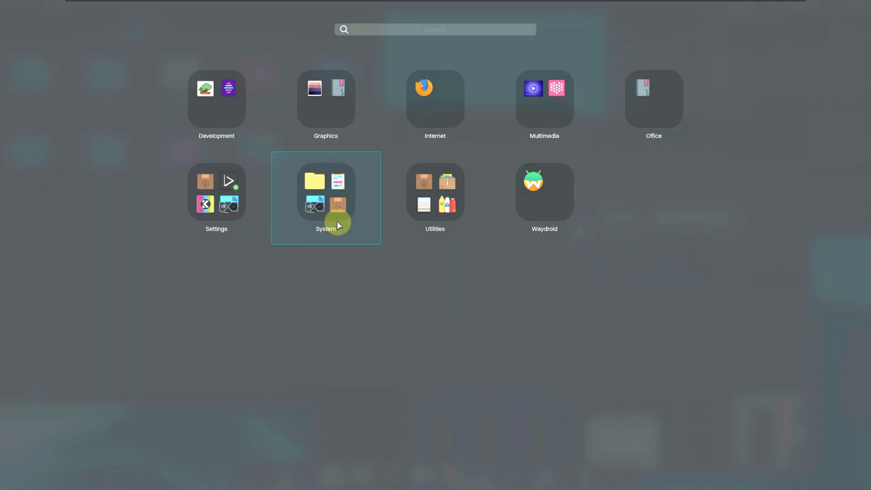
Launch KDE Partition Manager from the System folder and cancel its authentication request
click(337, 222)
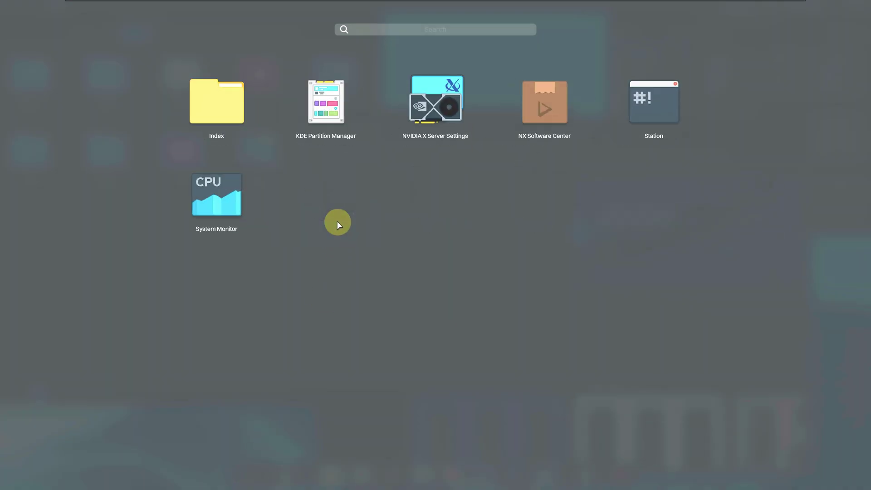
click(307, 131)
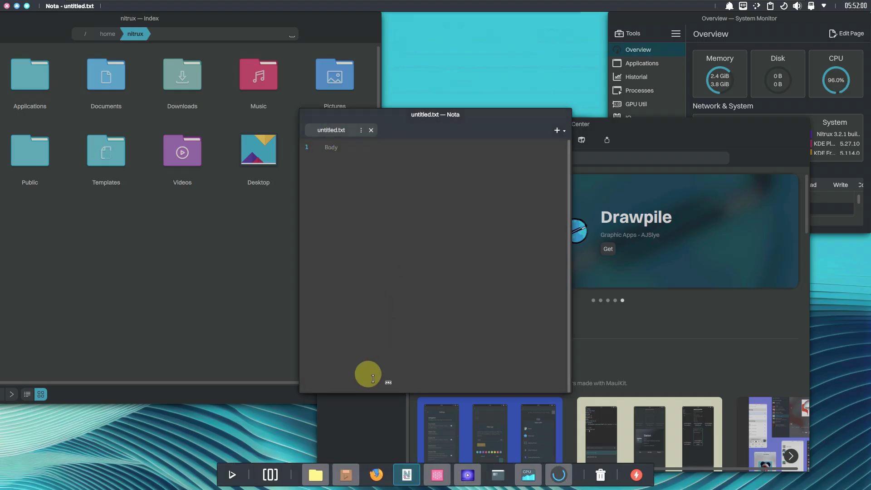
click(232, 476)
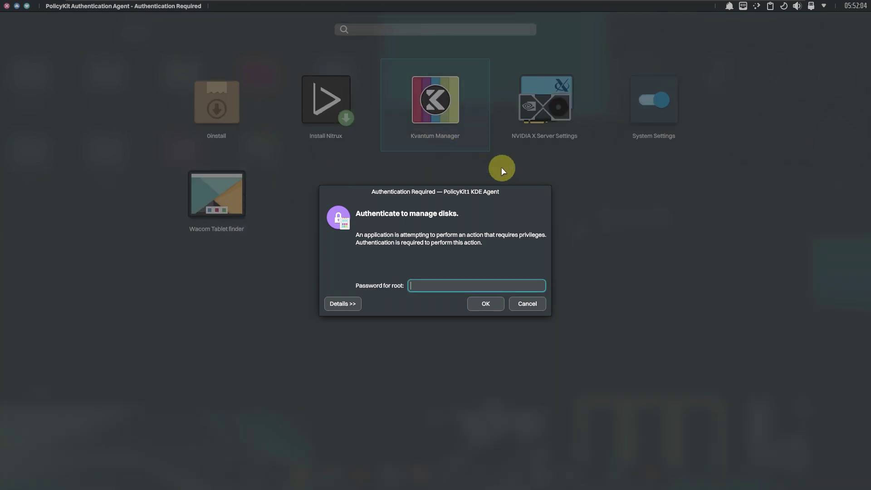
click(527, 304)
click(225, 336)
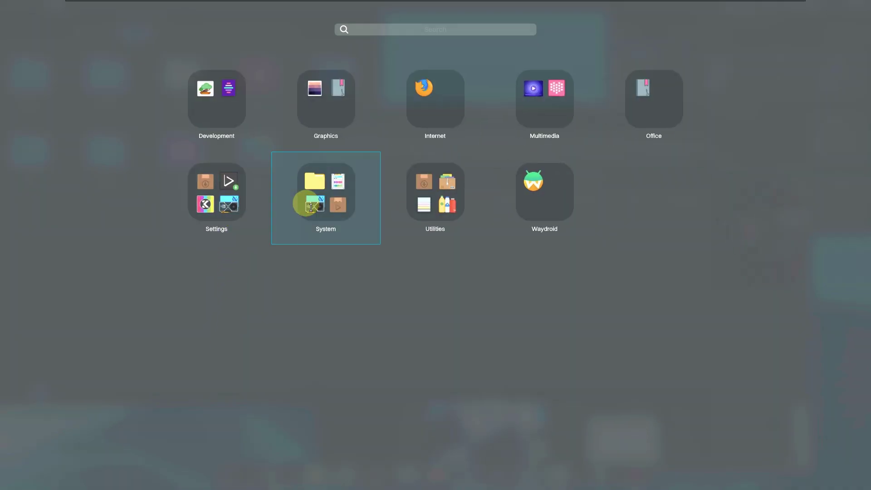
Launch Bonsai from the Development folder and Pix from the Graphics folder
click(242, 112)
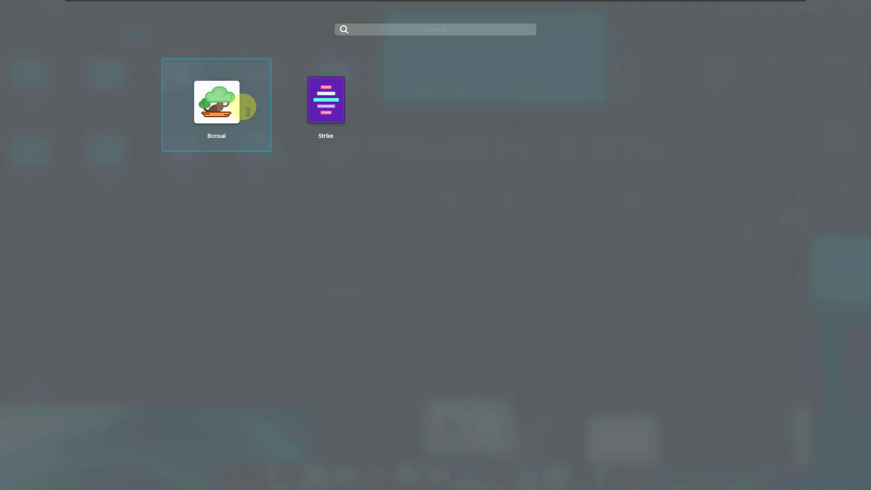
click(229, 113)
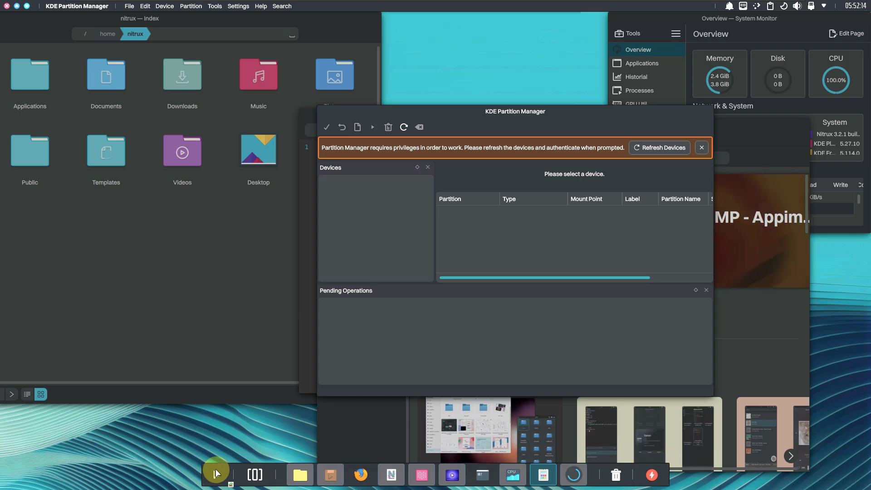
click(216, 473)
click(318, 119)
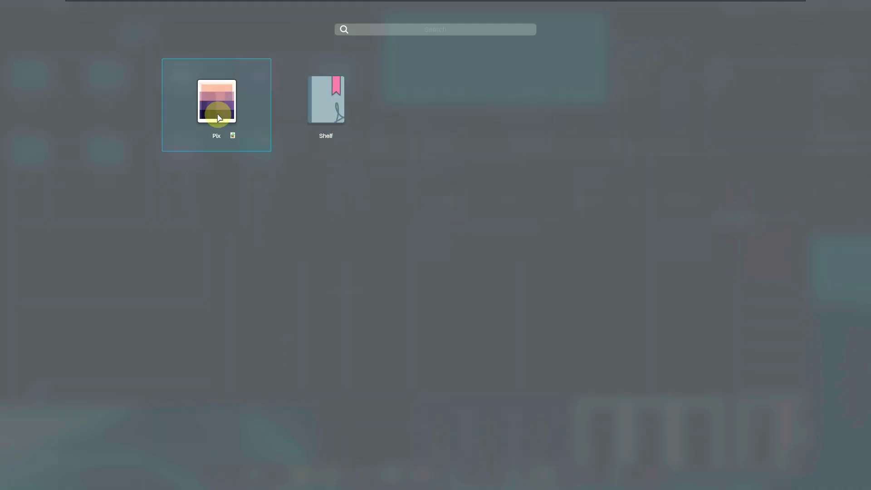
click(216, 112)
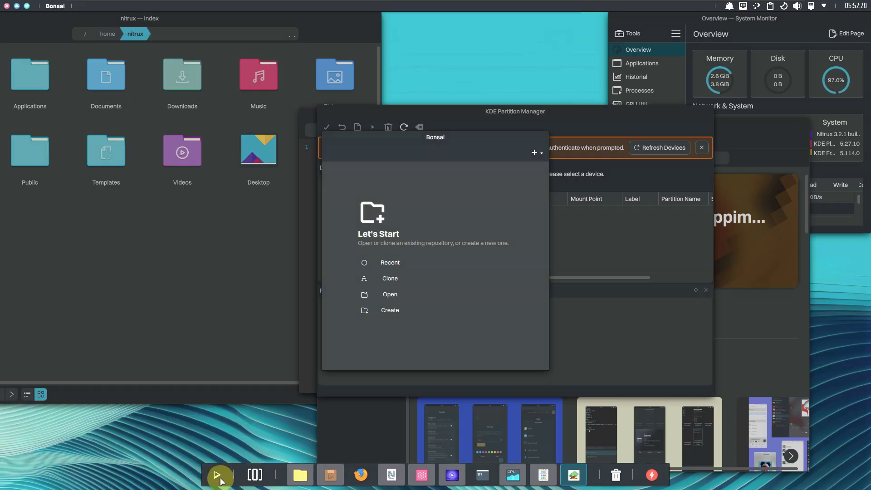
Launch Clip from the Multimedia folder and Shelf from the Office folder
click(217, 474)
click(515, 119)
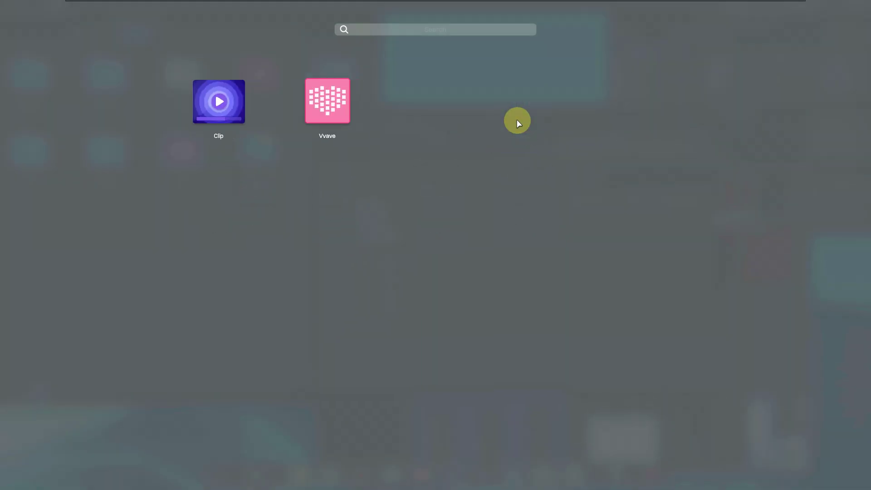
click(216, 109)
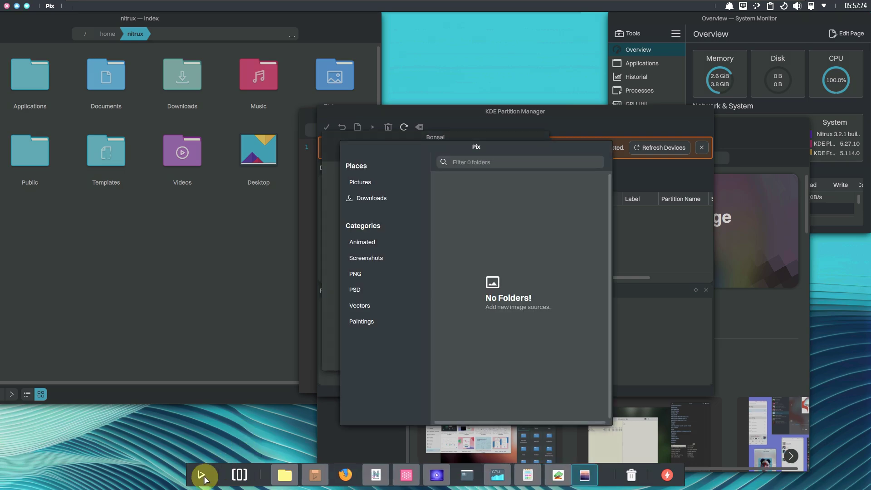
click(202, 476)
click(647, 108)
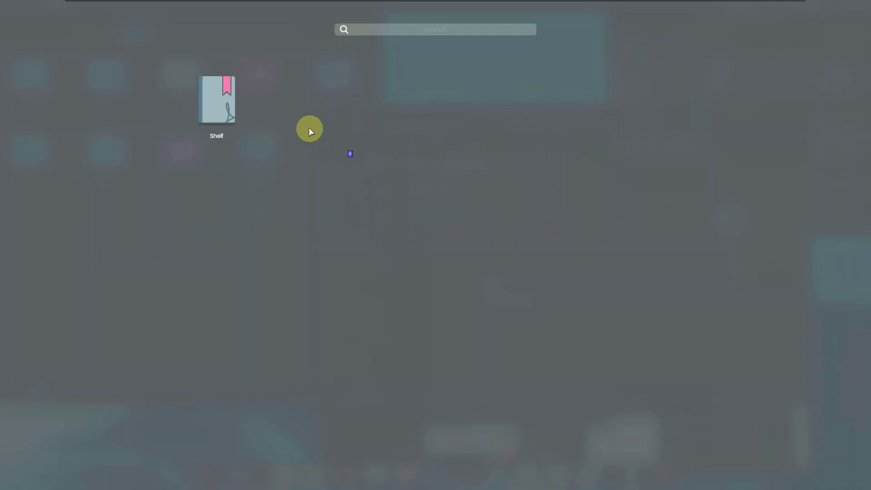
click(226, 108)
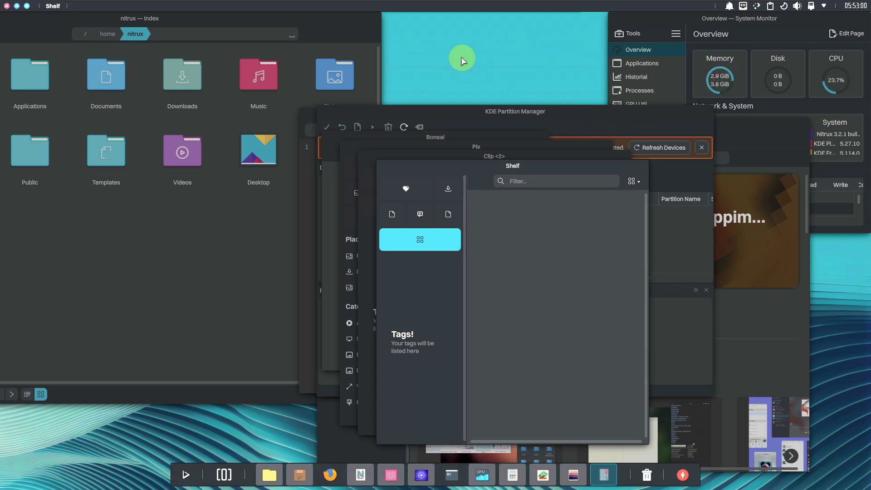
Raise Index, Shelf, Bonsai, Partition Manager, NX Software Center and Clip in turn
click(335, 46)
click(407, 164)
click(485, 134)
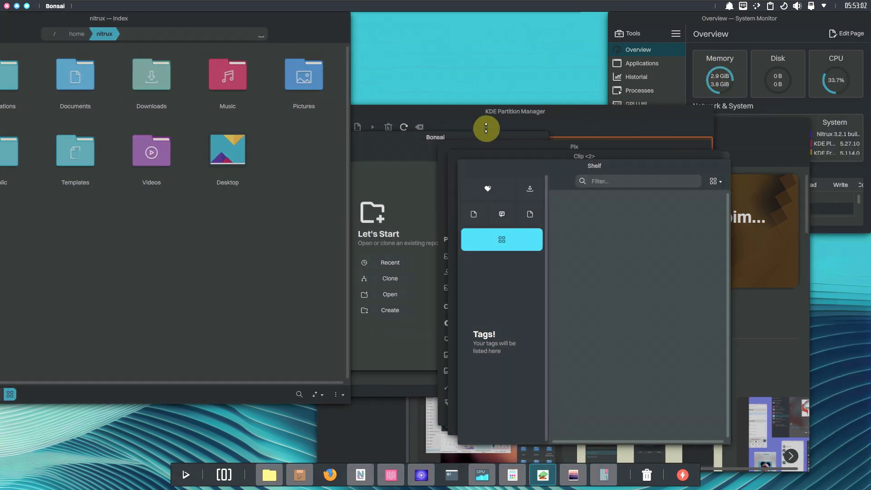
click(540, 109)
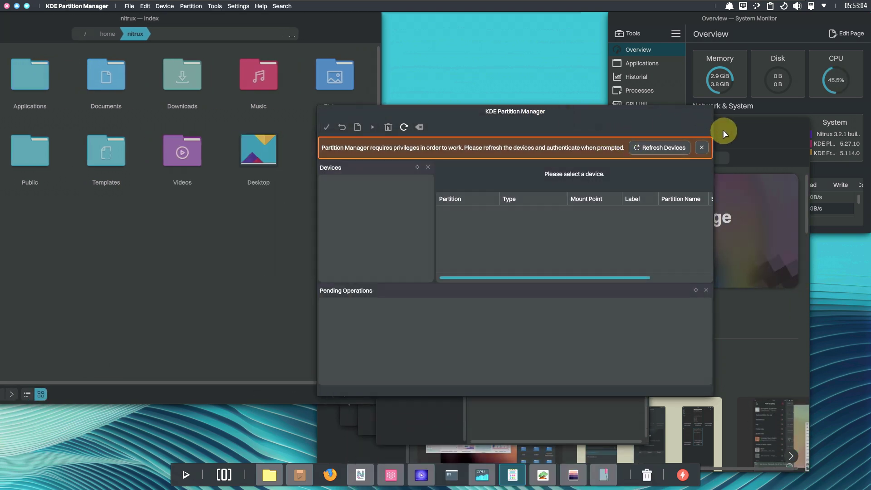
click(723, 129)
click(294, 233)
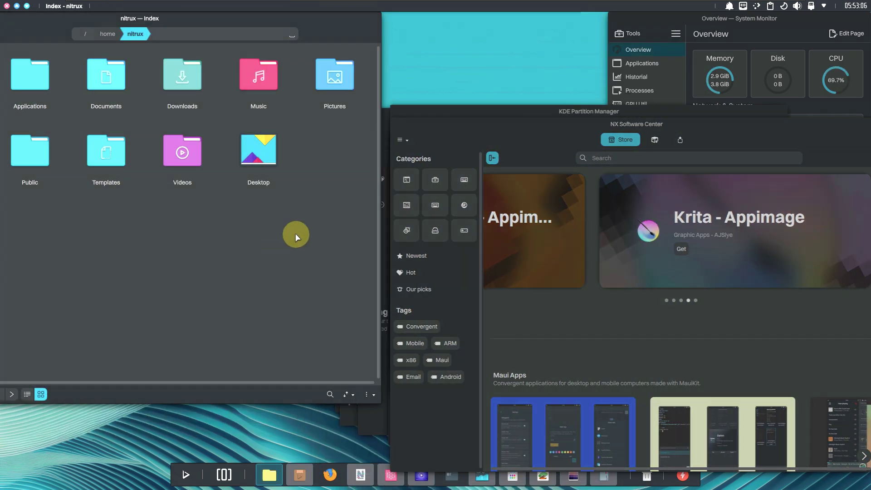
click(536, 480)
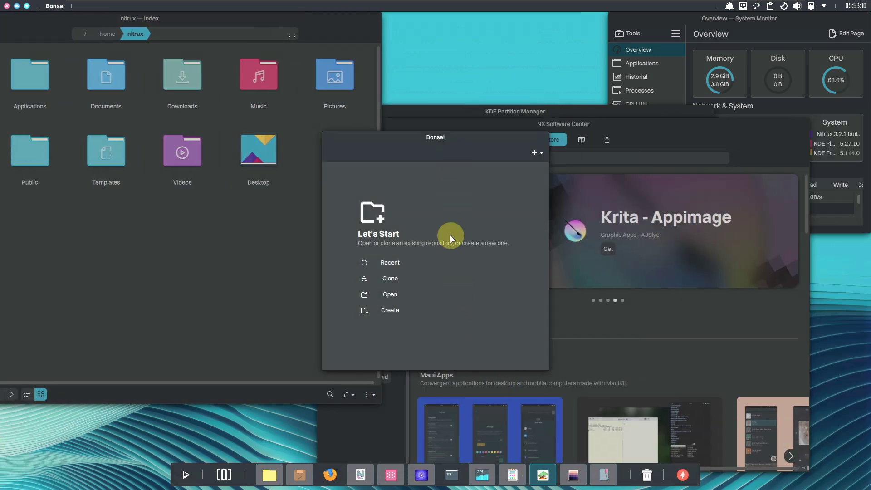
click(422, 474)
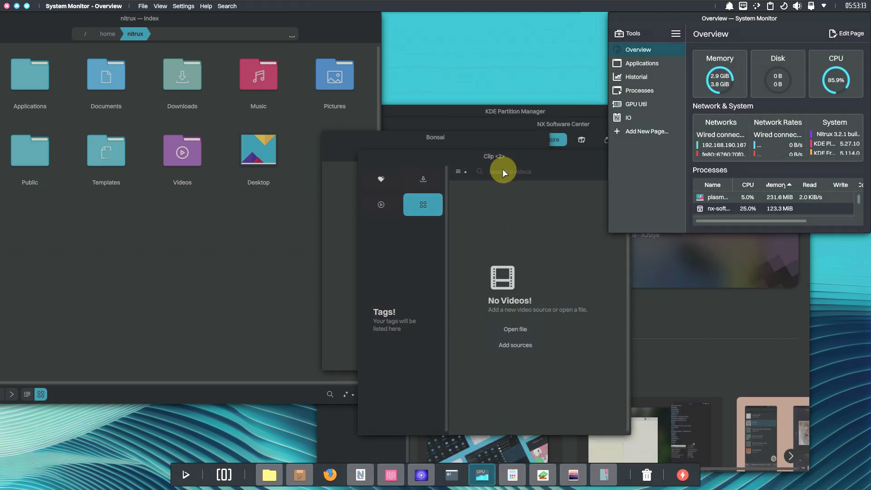
Move Clip to the left, Bonsai toward the centre, and Partition Manager over NX Software Center
drag(502, 169, 233, 111)
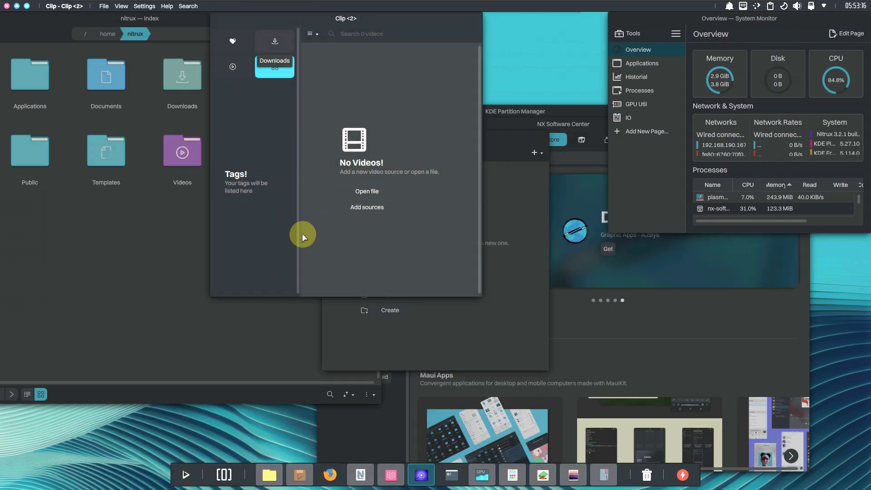
drag(394, 21, 372, 118)
drag(496, 171, 451, 158)
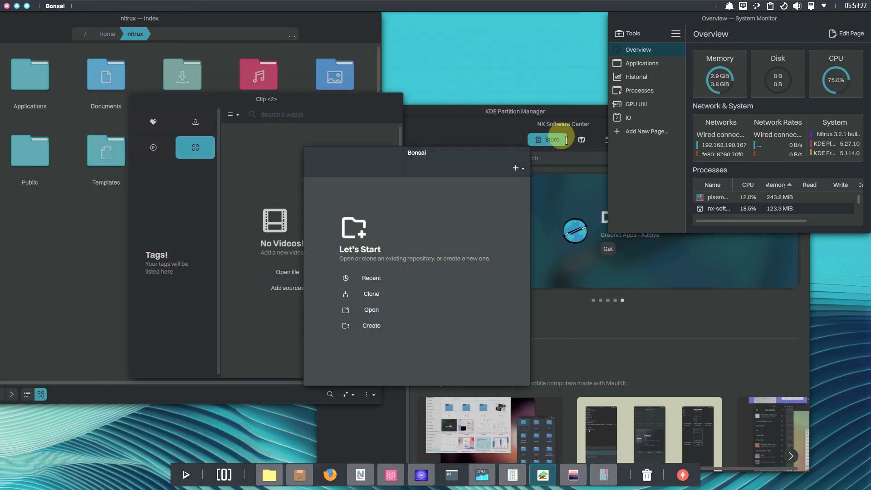
drag(553, 117, 551, 126)
drag(484, 107, 510, 229)
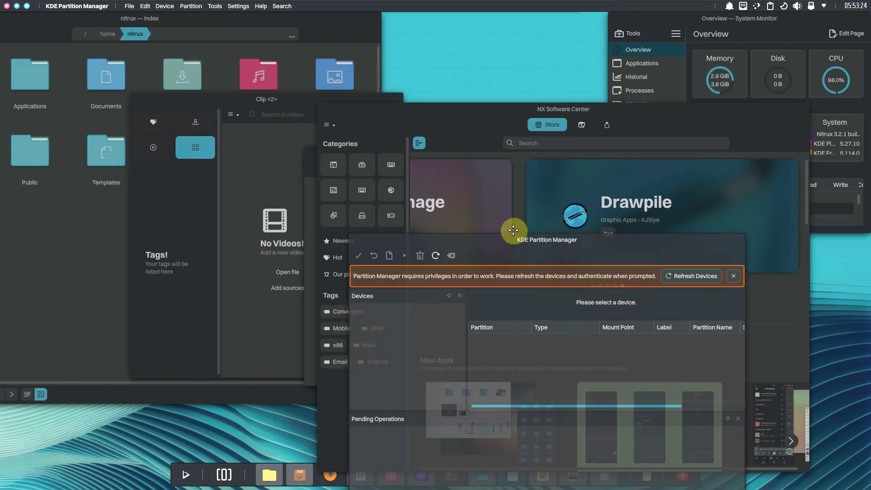
click(444, 121)
click(222, 133)
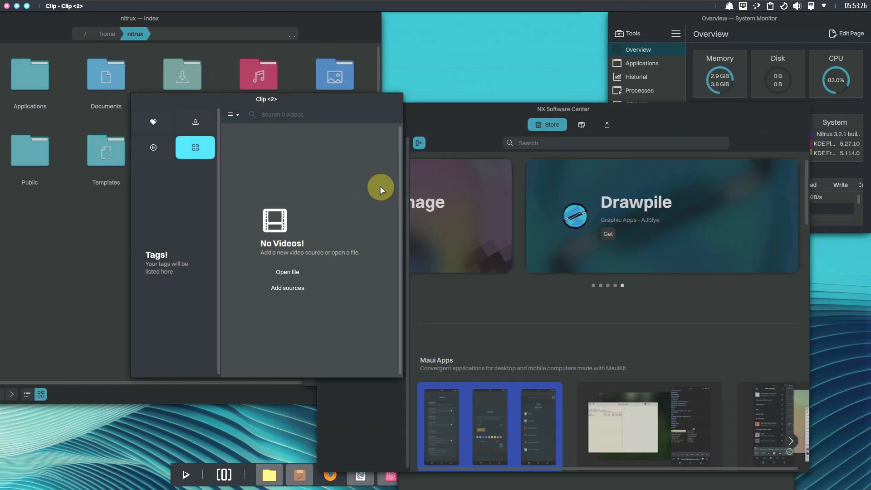
click(343, 31)
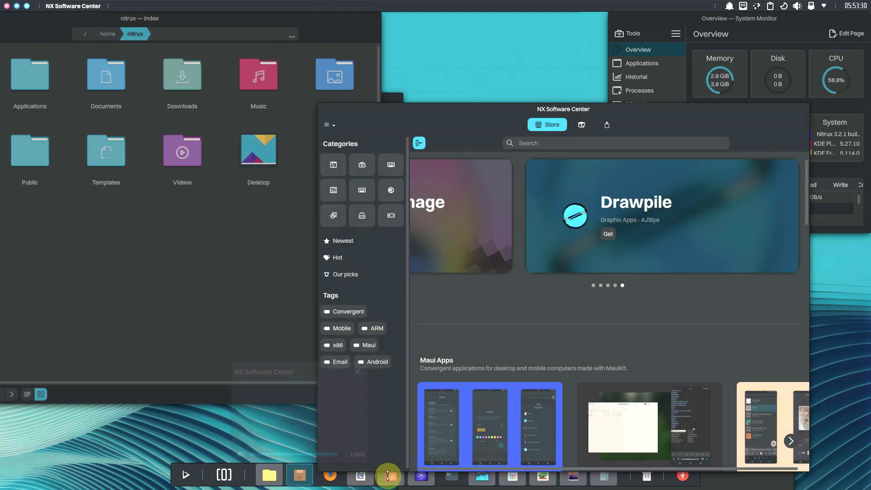
Start Nota, Vvave and Partition Manager from the dock, then raise Vvave, NX Software Center and System Monitor
click(396, 482)
click(419, 475)
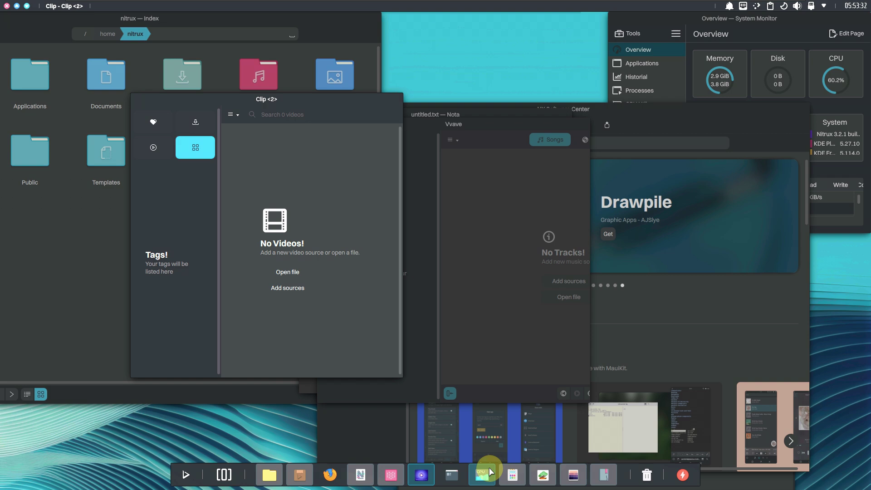
click(499, 473)
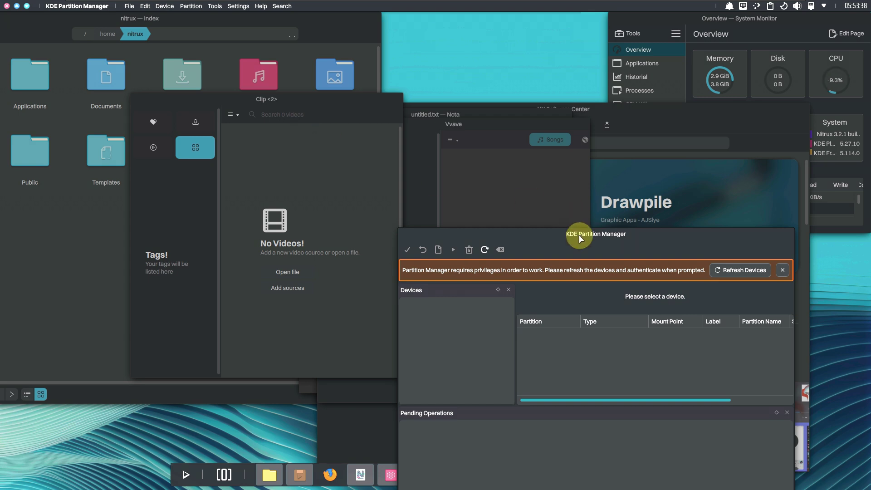
click(495, 137)
click(657, 124)
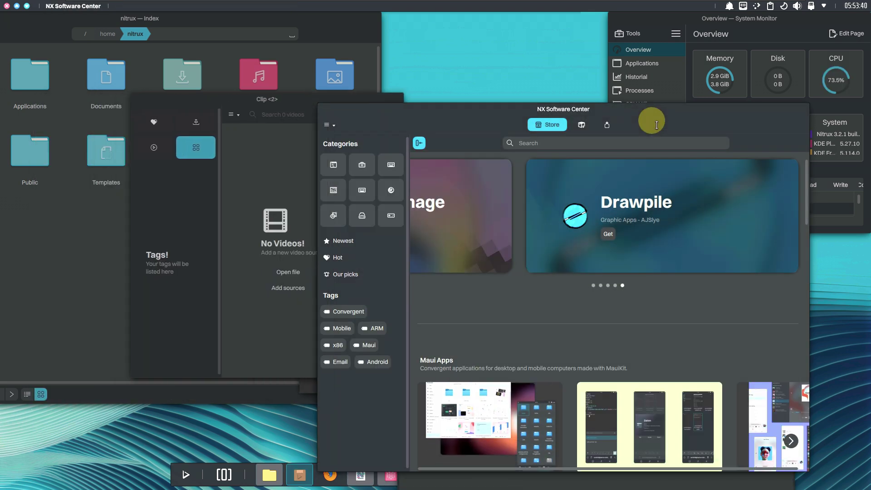
click(699, 77)
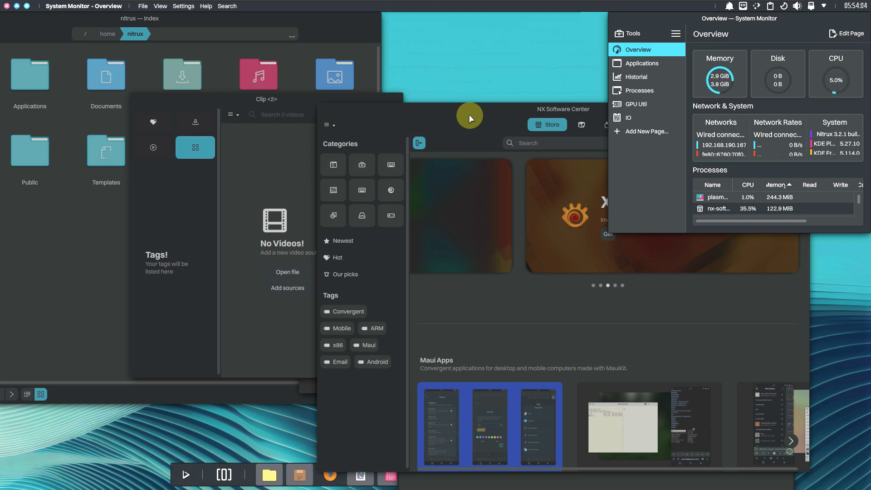
click(445, 124)
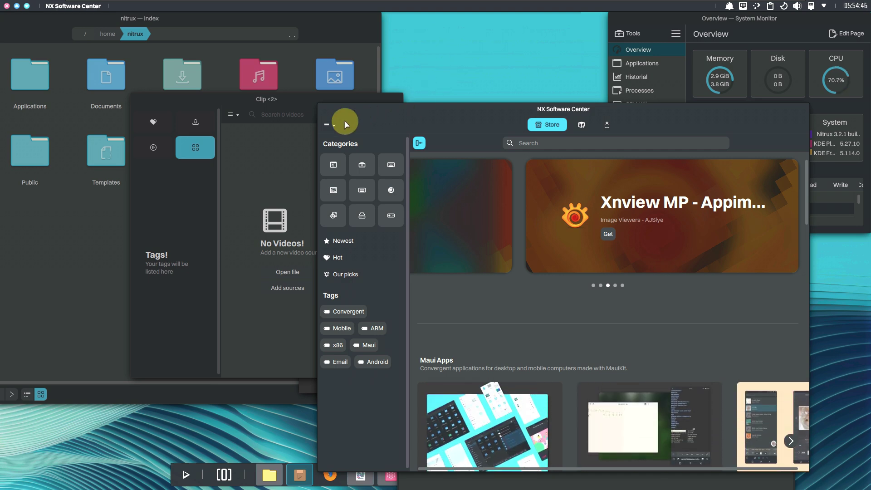
View NX Software Center's About details from its app menu, then close the app
click(337, 125)
click(349, 159)
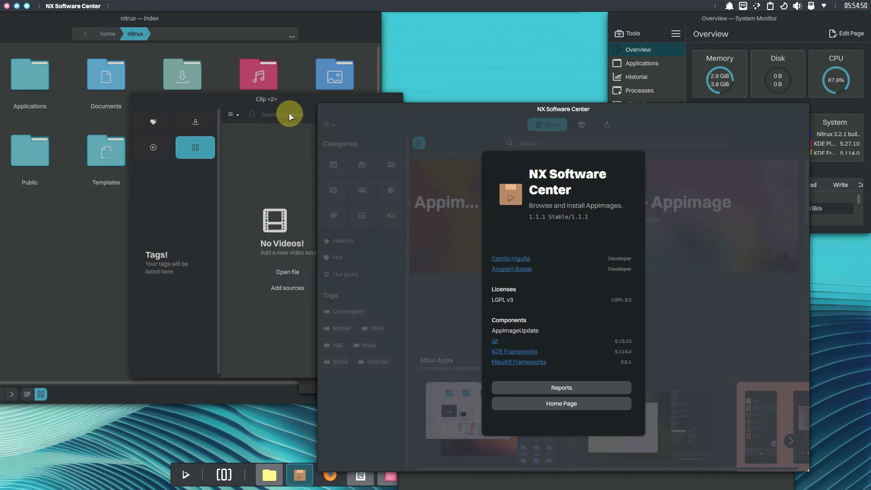
click(6, 7)
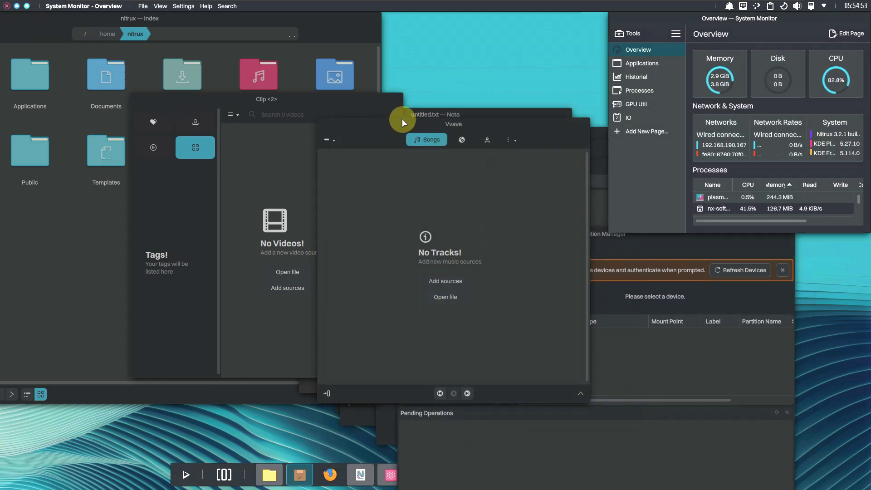
Show Vvave's About information from its app menu, then close Vvave
click(327, 140)
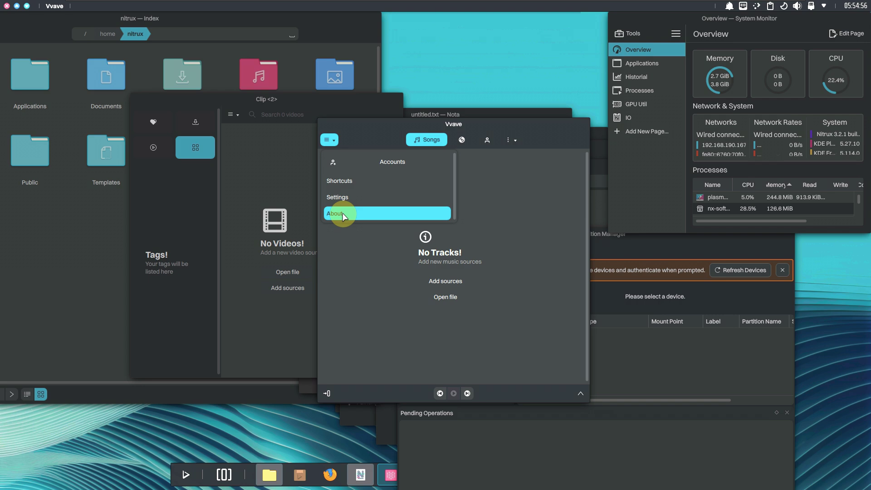
click(343, 211)
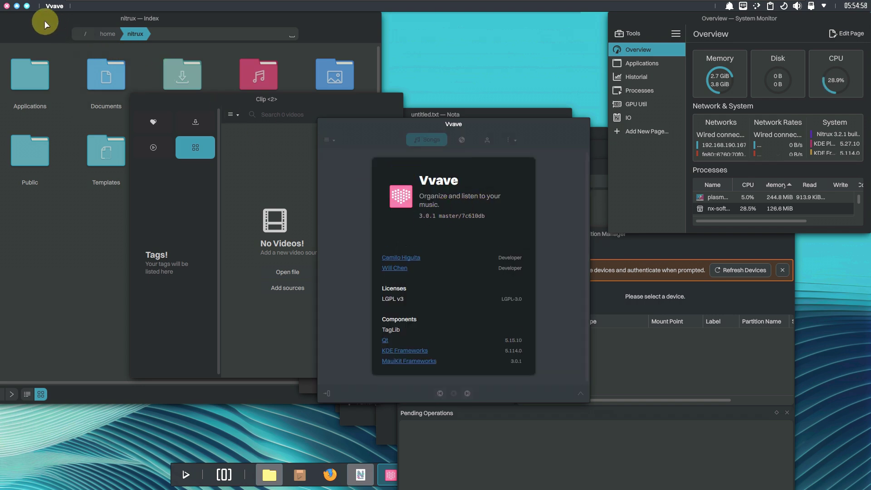
click(11, 9)
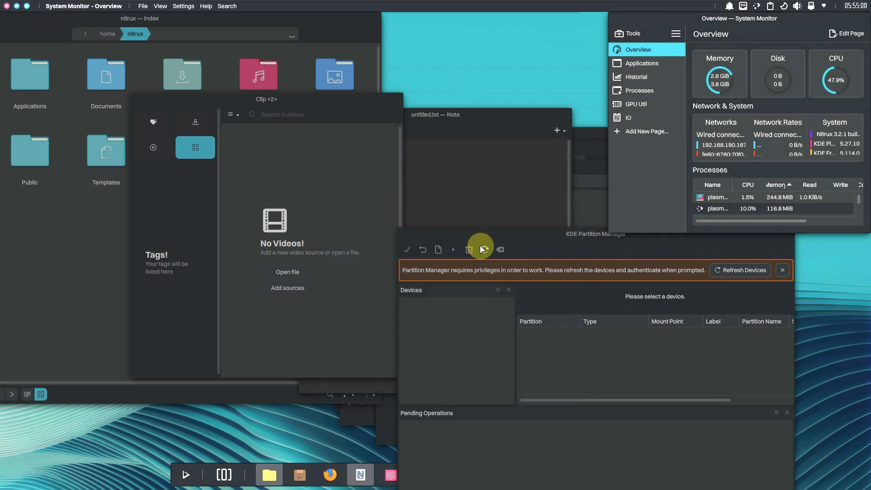
Dismiss KDE Partition Manager's privileges warning and close Partition Manager
click(514, 239)
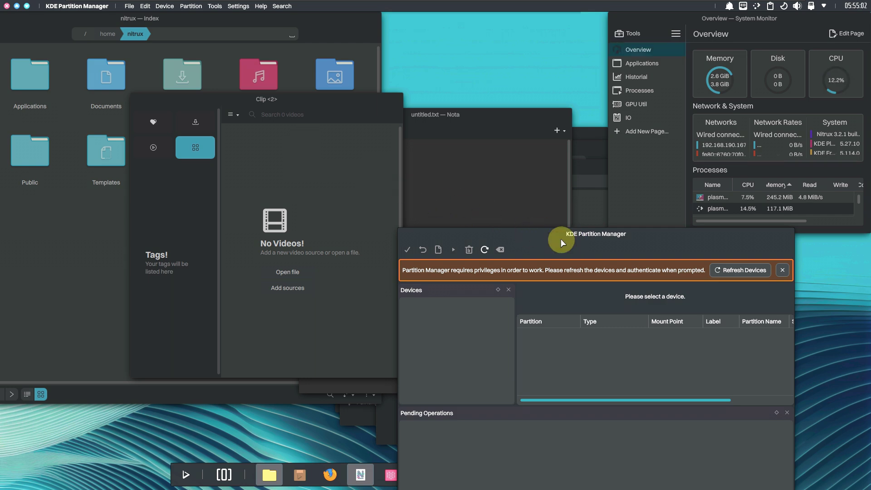
drag(556, 238, 436, 207)
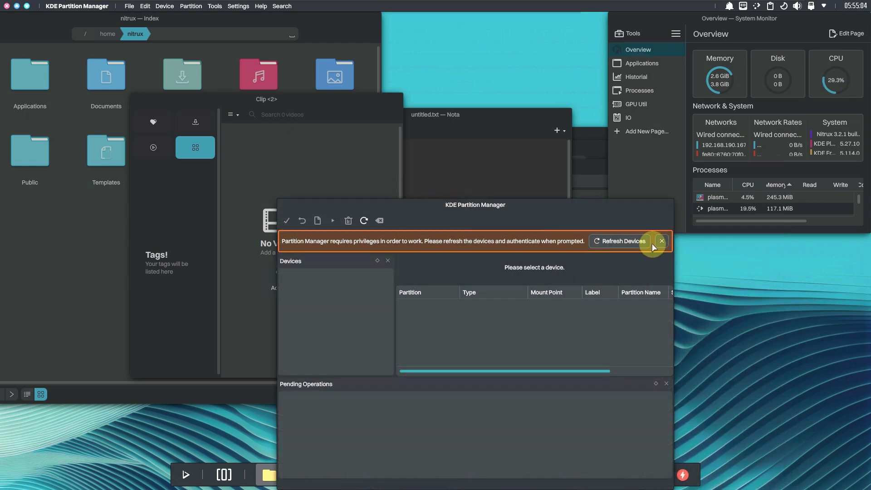
click(598, 239)
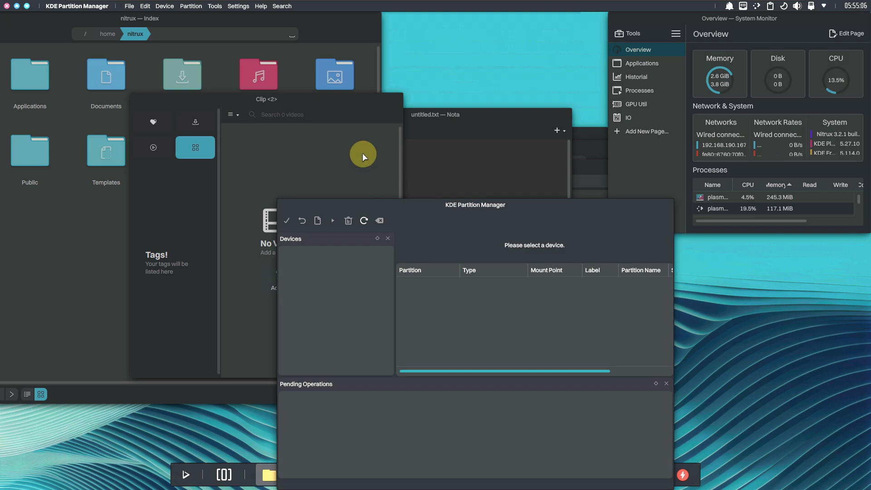
click(7, 6)
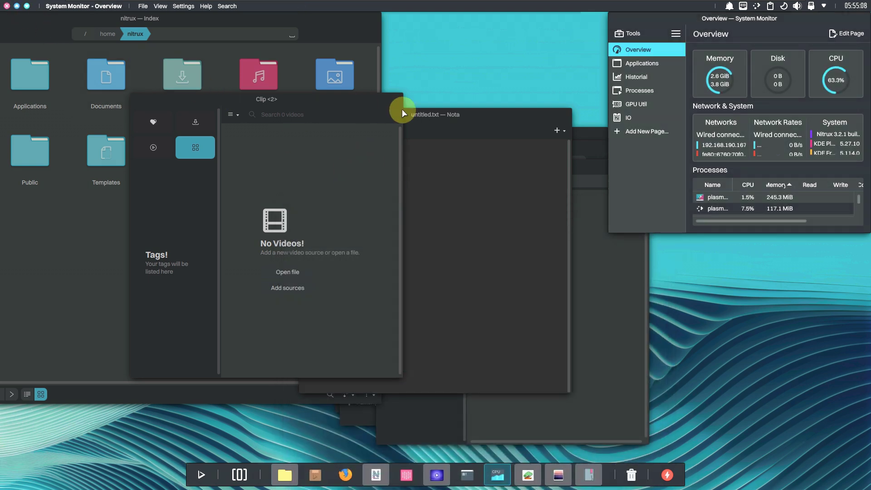
Bring the Clip window forward, shift it right, and show its About information
click(316, 113)
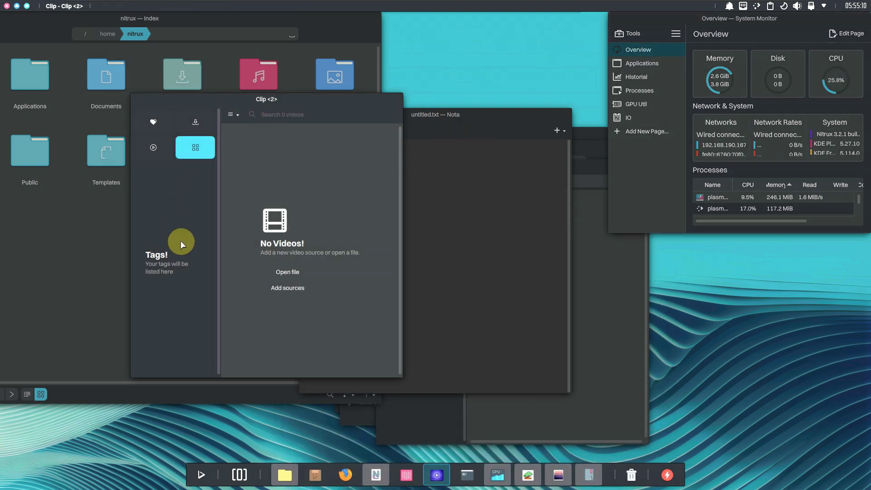
drag(325, 115, 343, 122)
click(310, 116)
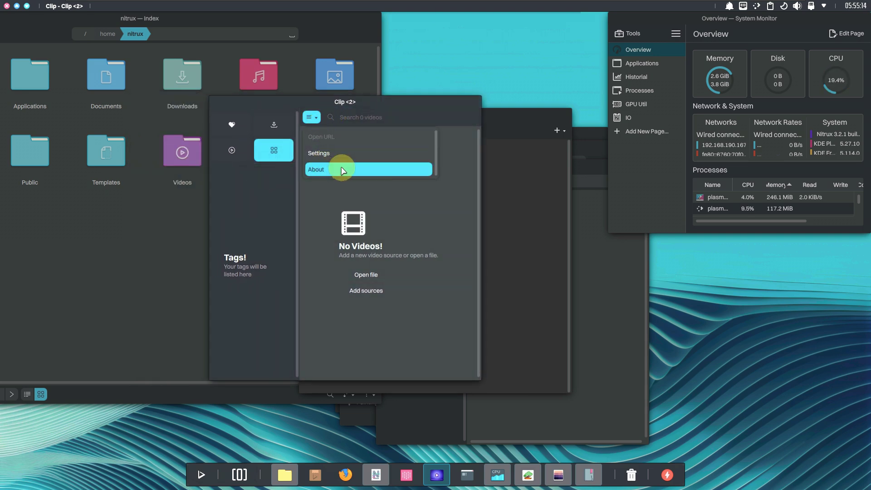
click(339, 170)
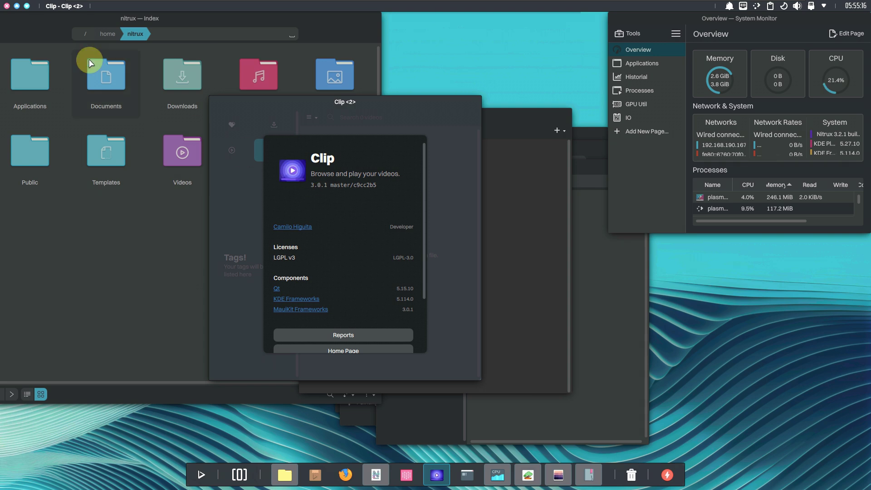
Close the second Clip window and bring the Nota editor with untitled.txt forward
click(6, 6)
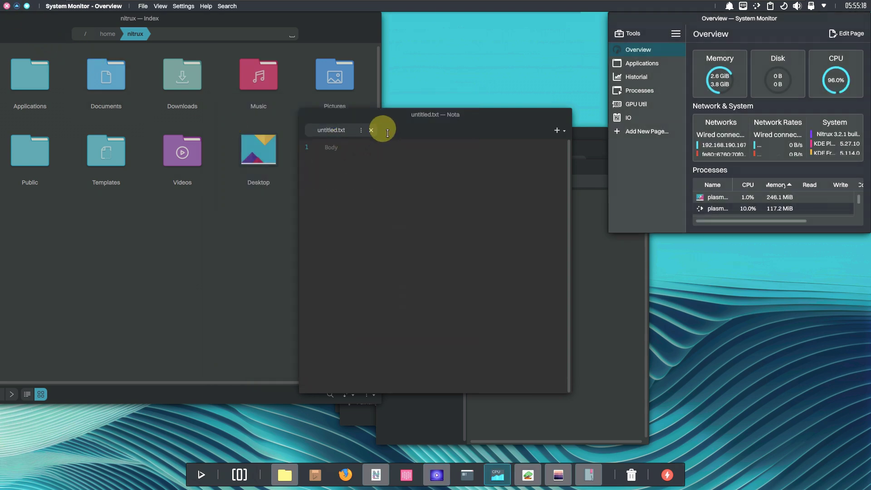
click(417, 133)
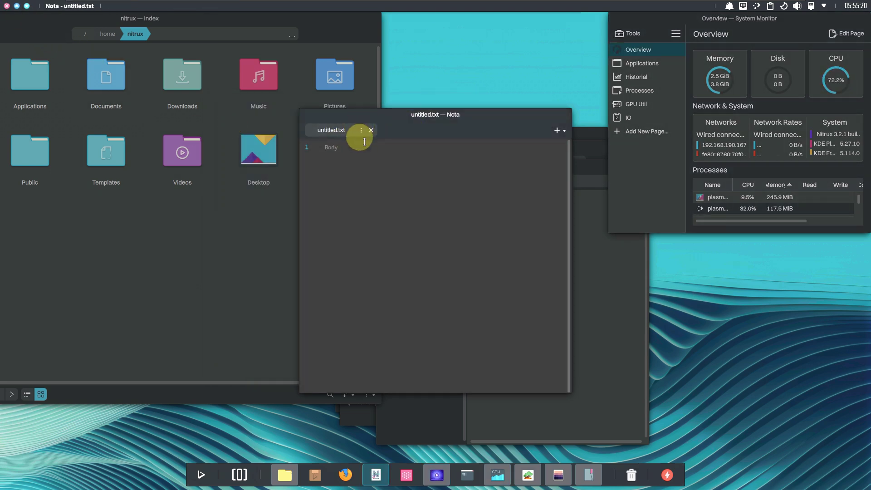
click(361, 130)
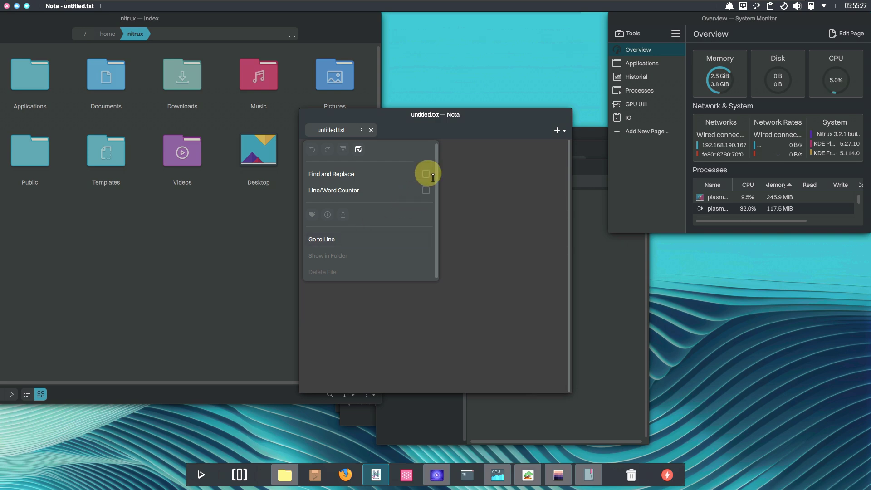
click(499, 129)
View Nota's About details (version 3.0.1), dismiss them, and close Nota
click(558, 130)
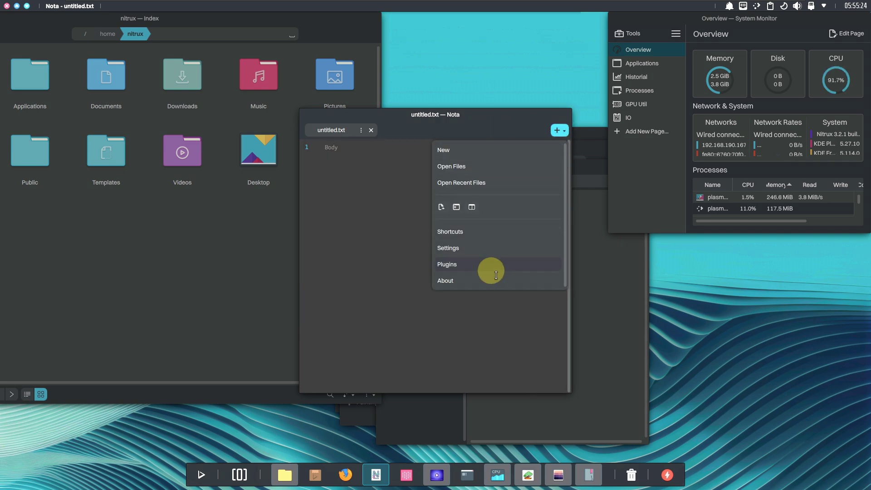
click(491, 279)
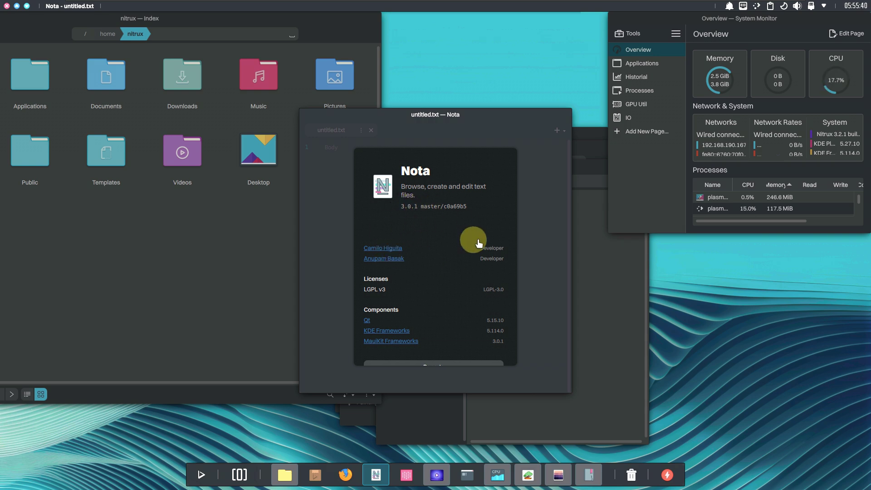
click(466, 140)
click(369, 130)
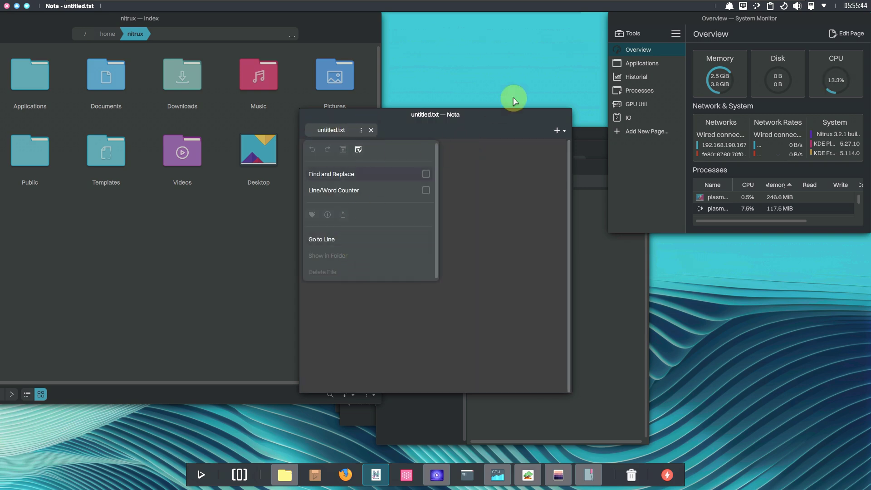
click(6, 6)
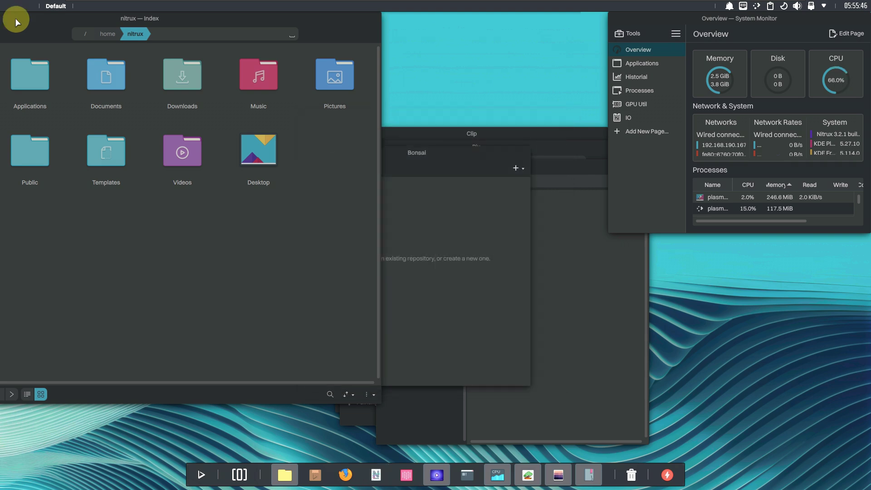
Close the Index file manager, view Bonsai's About details, then close Bonsai and System Monitor
click(166, 53)
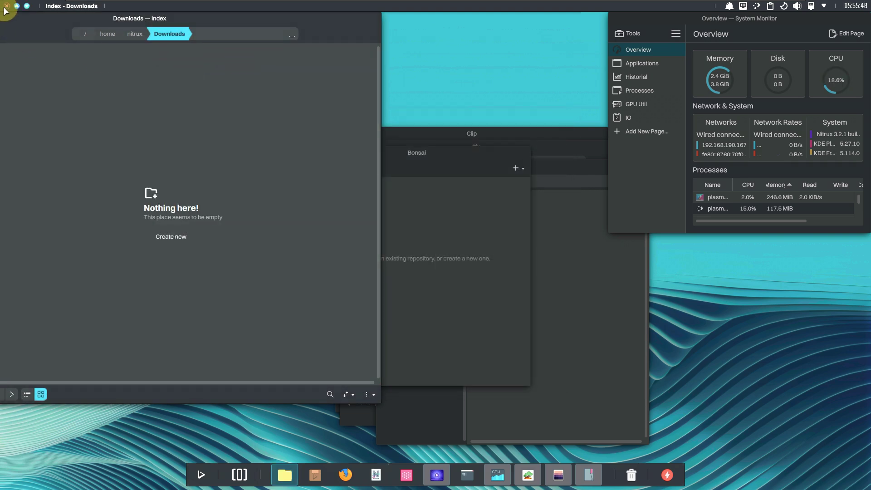
click(7, 5)
click(438, 170)
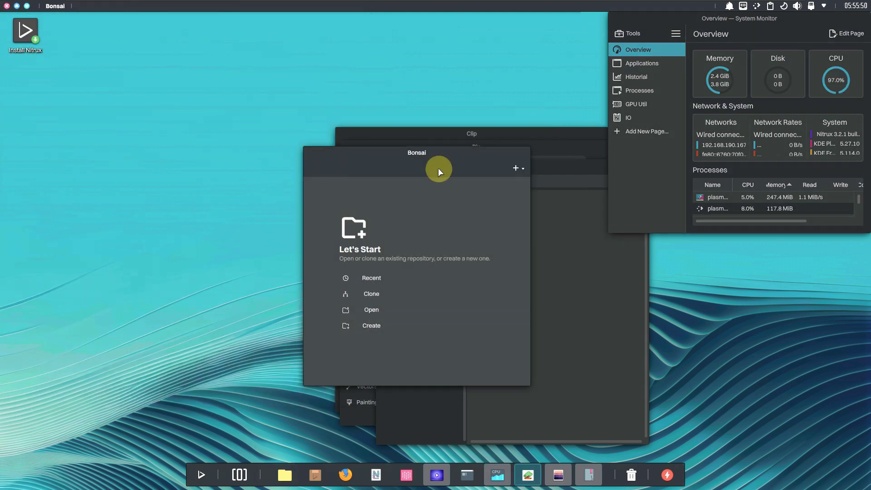
drag(415, 154, 201, 126)
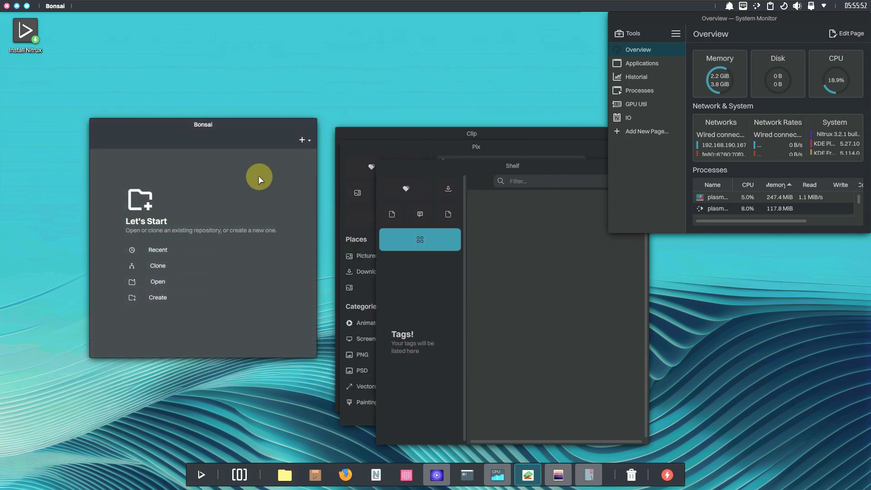
click(301, 143)
click(261, 247)
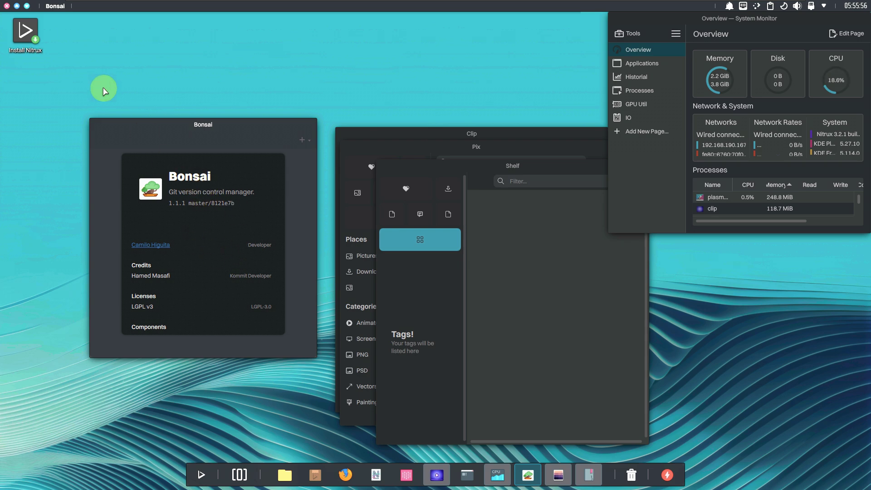
click(6, 5)
click(6, 6)
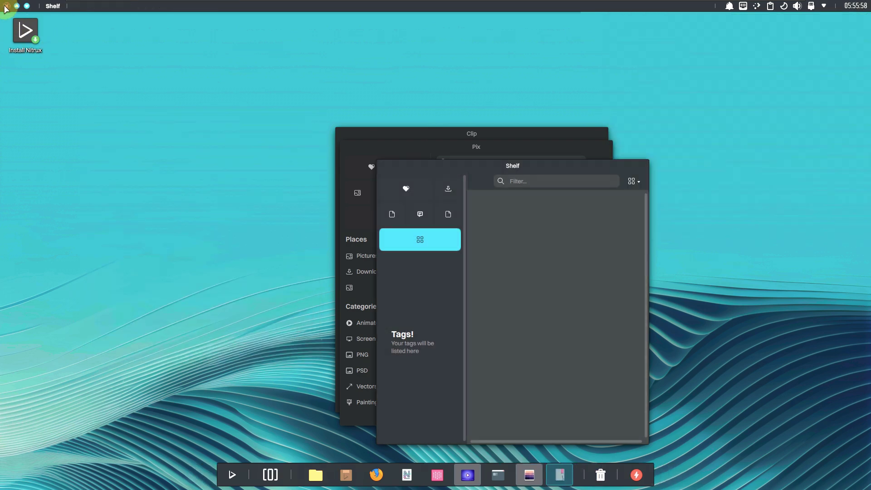
View Shelf's 3.0.1 About details, dismiss them, and close Shelf
click(633, 181)
click(531, 409)
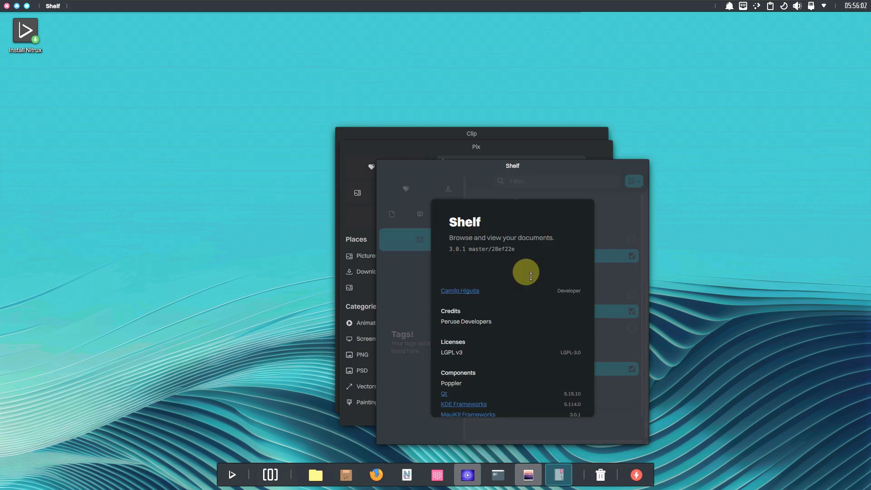
click(410, 191)
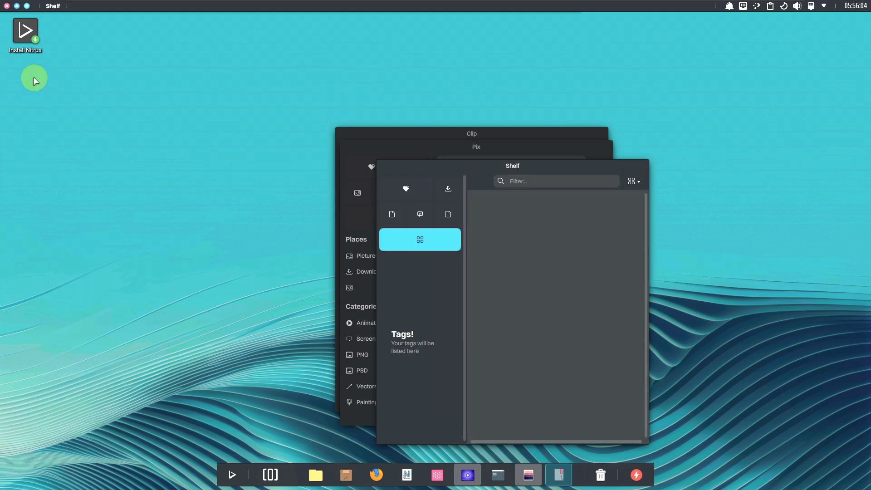
click(6, 5)
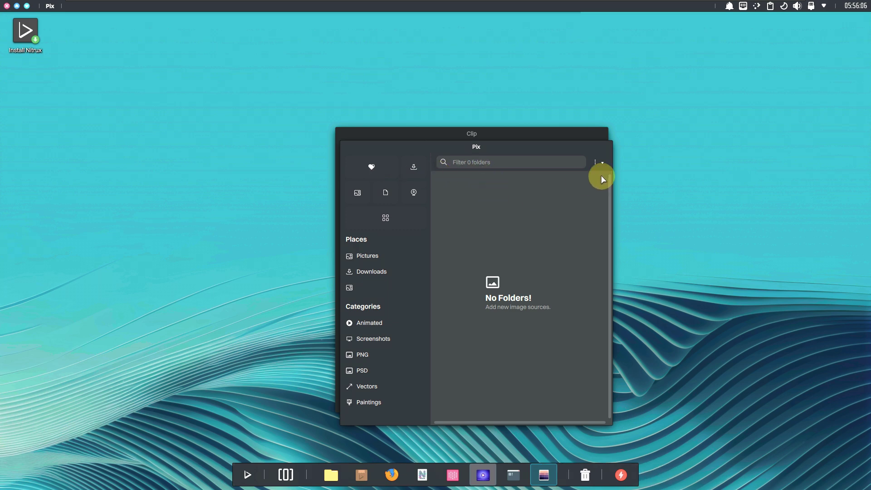
View Pix's and Clip's 3.0.1 About details, closing each to leave an empty desktop
click(595, 163)
click(540, 223)
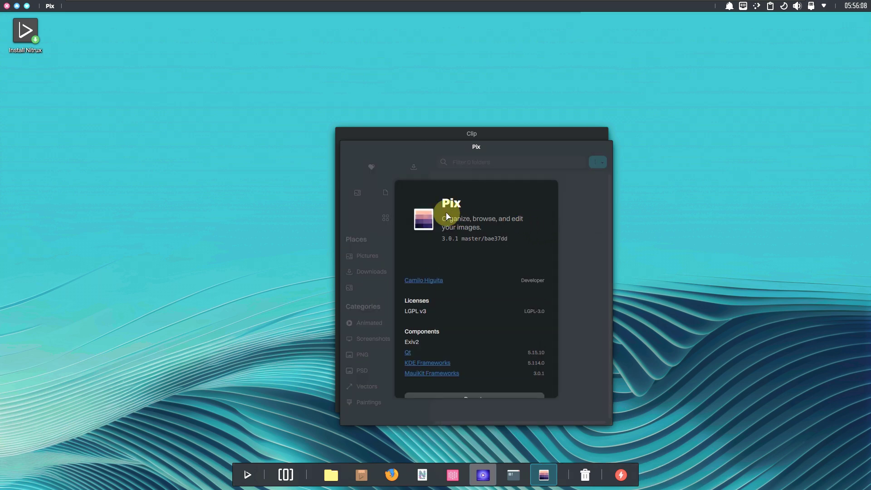
click(7, 6)
click(448, 148)
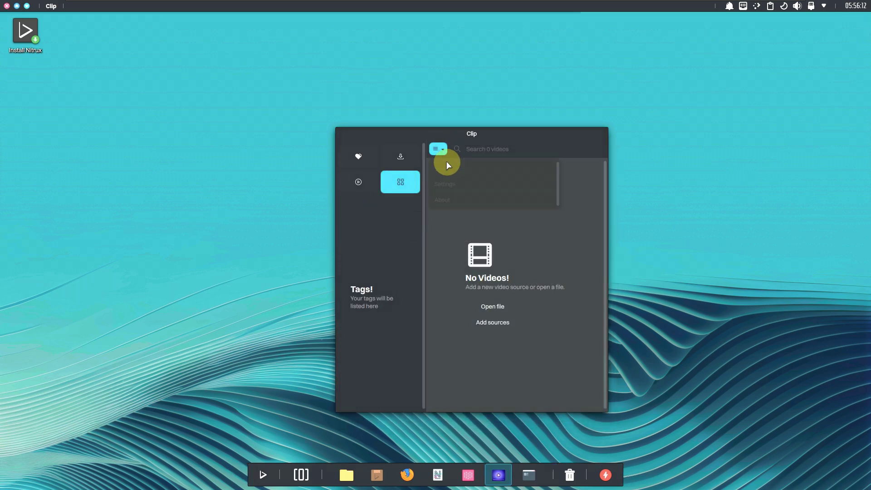
click(447, 199)
click(6, 6)
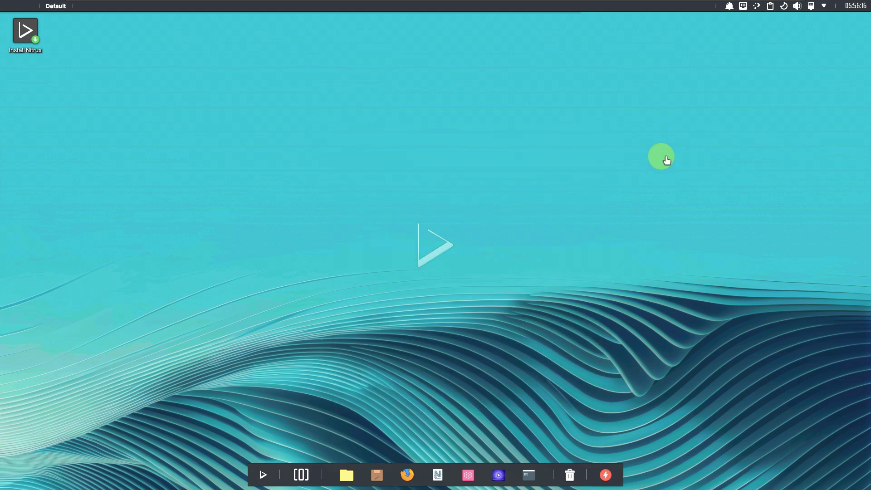
click(729, 6)
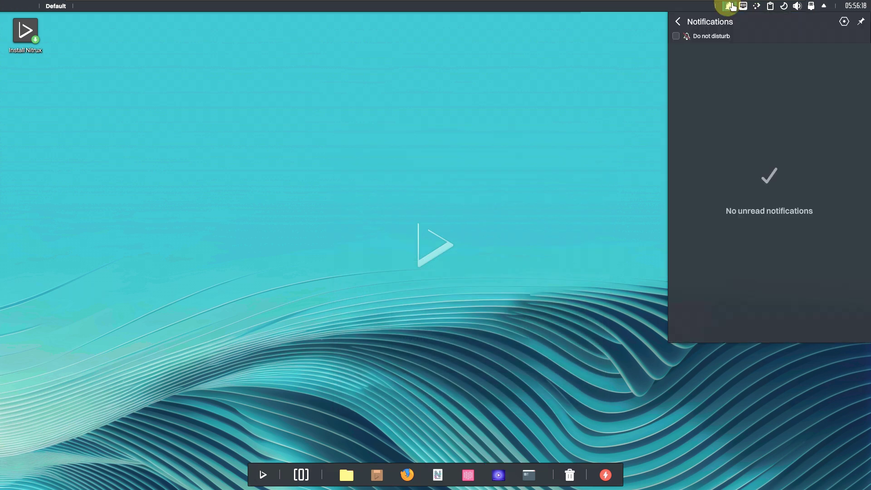
click(743, 6)
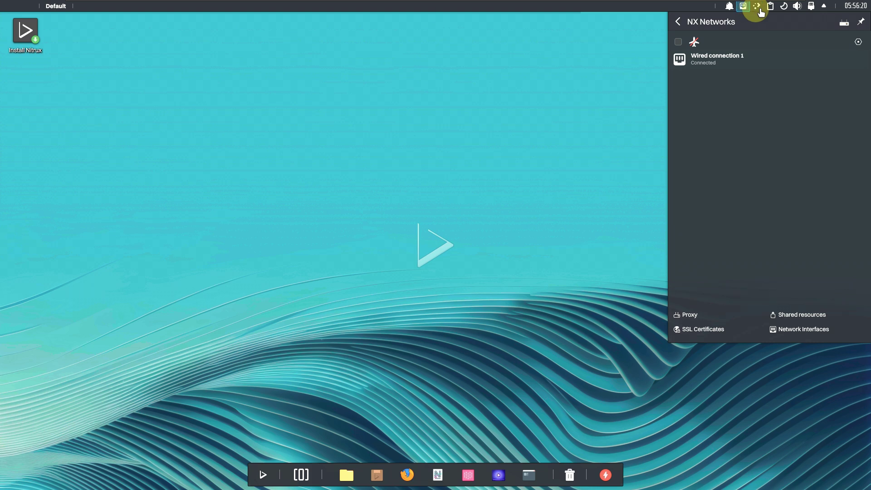
click(771, 14)
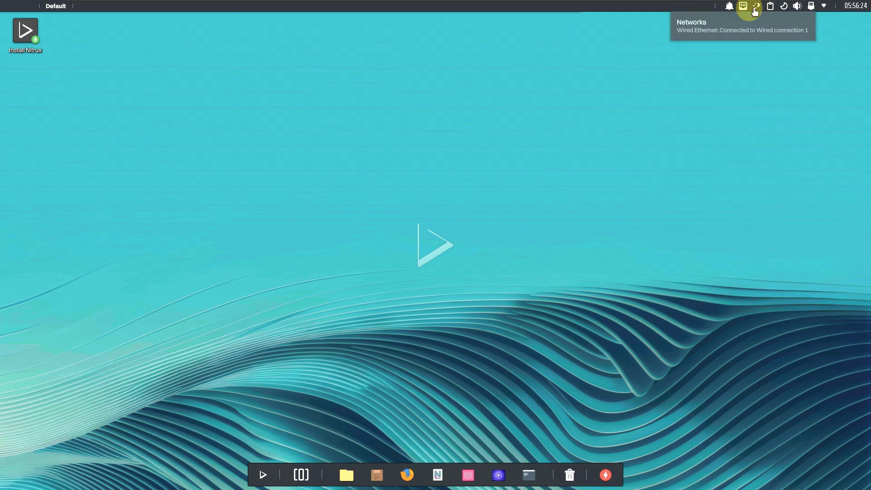
click(771, 7)
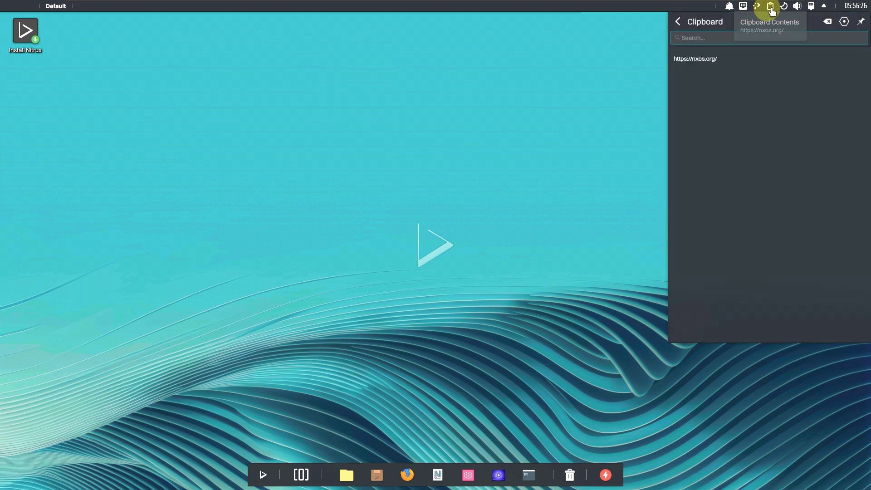
click(784, 7)
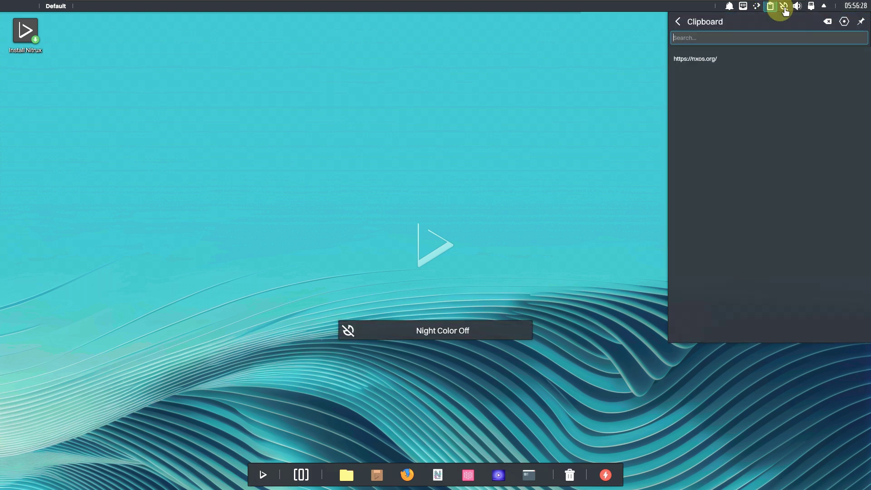
click(784, 8)
click(785, 7)
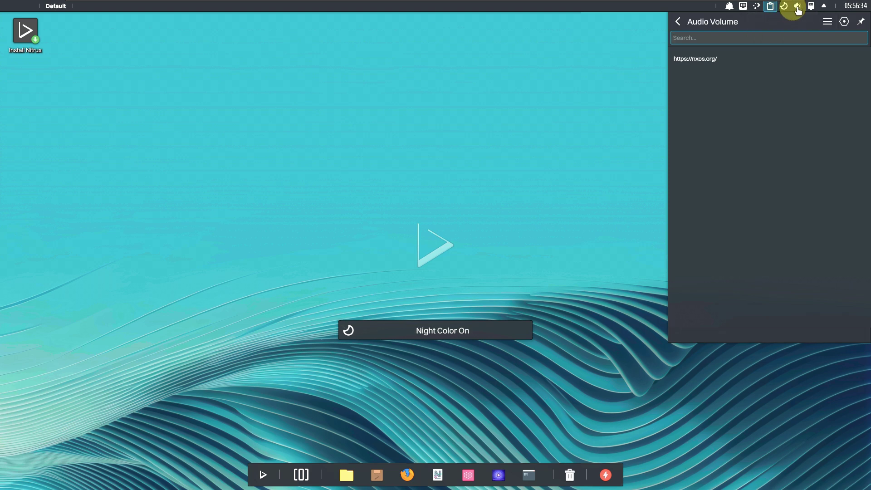
click(800, 36)
click(810, 7)
click(855, 53)
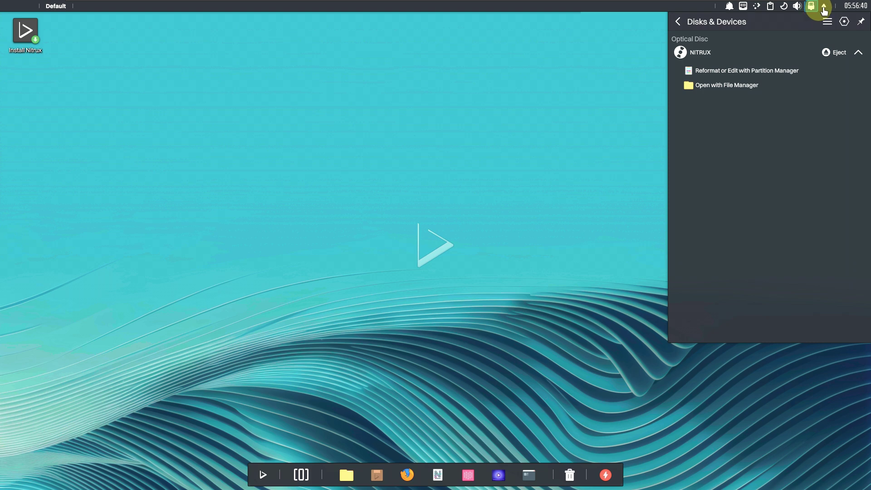
click(855, 7)
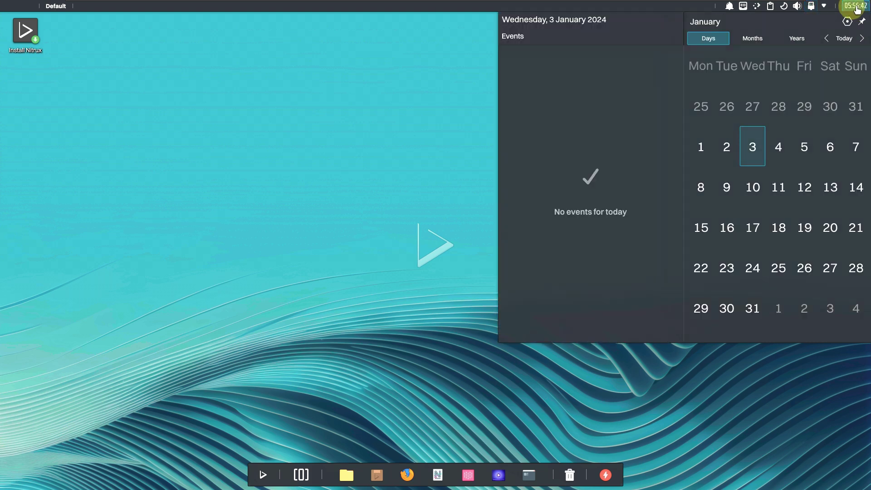
click(187, 89)
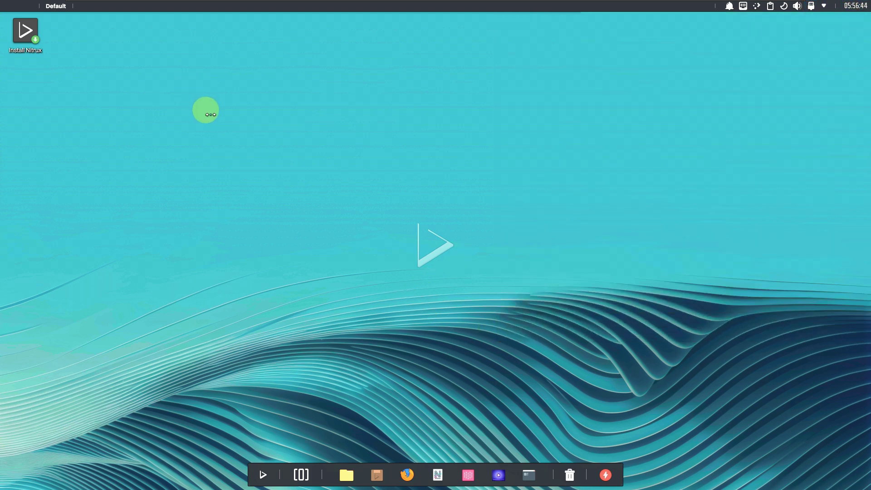
key(Num_Lock)
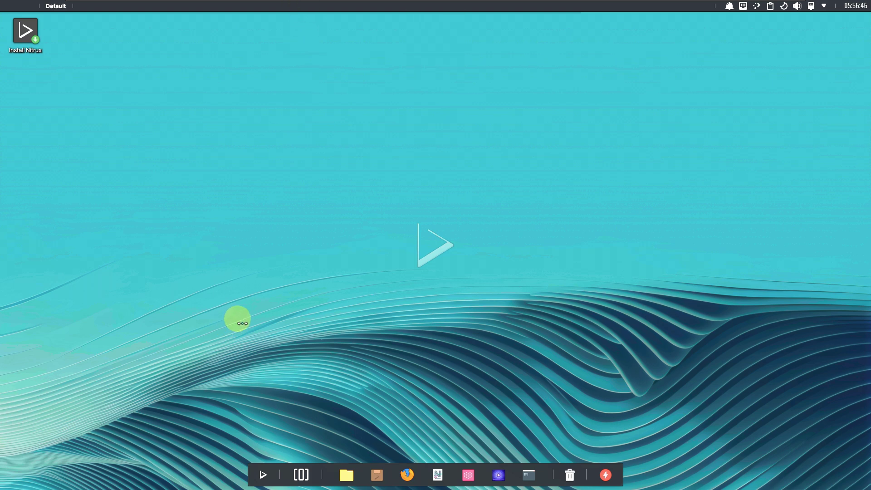